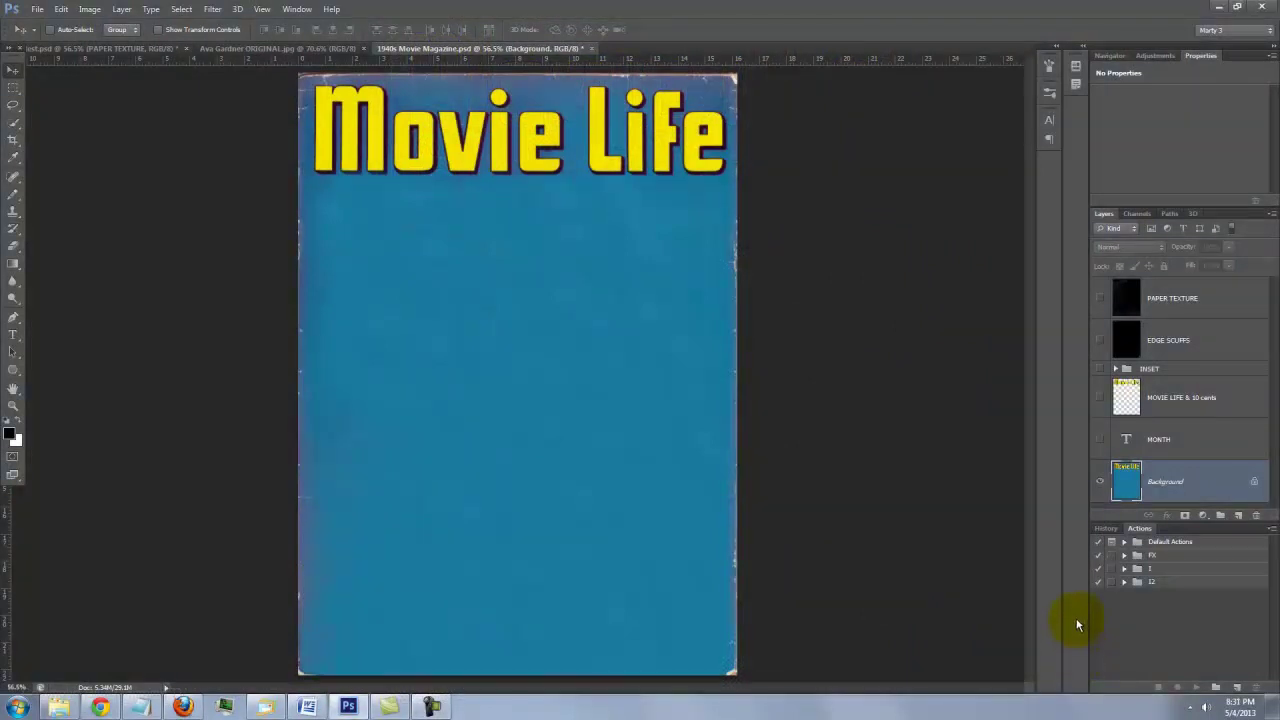
Show the May month, the Movie Life title with 10¢ price, and the Ava Gardner inset
left_click(1100, 441)
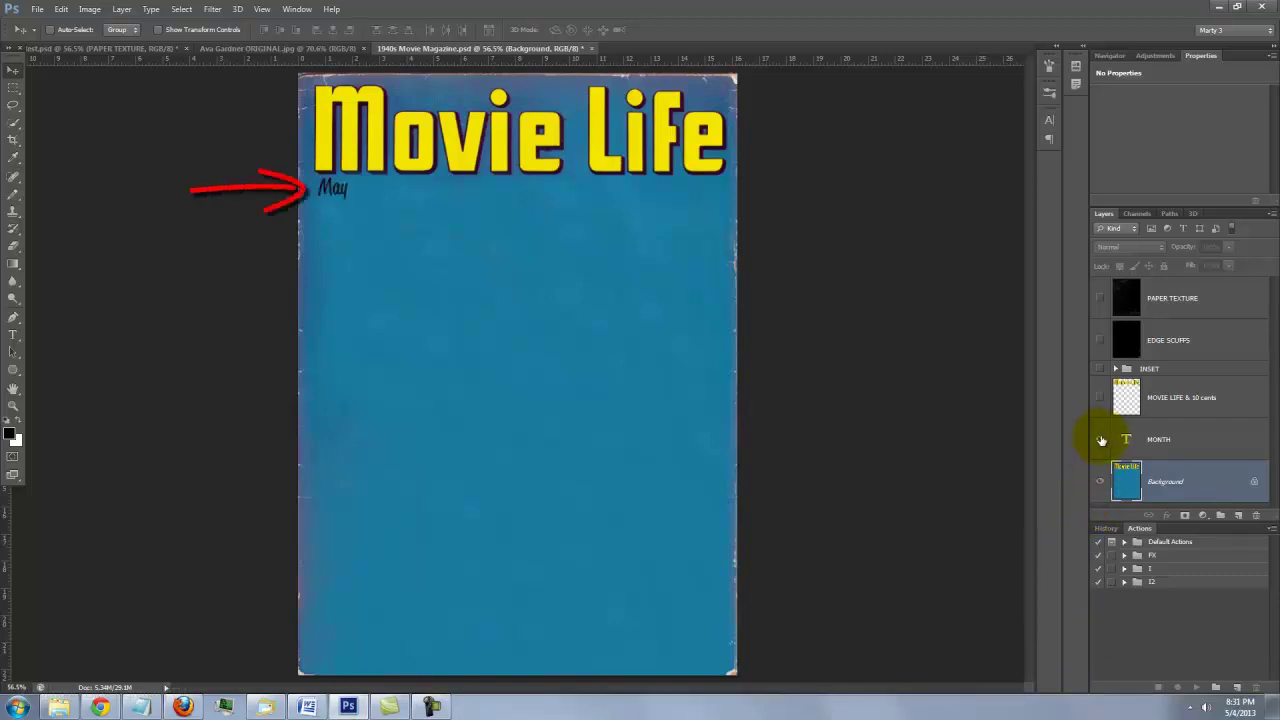
left_click(1102, 400)
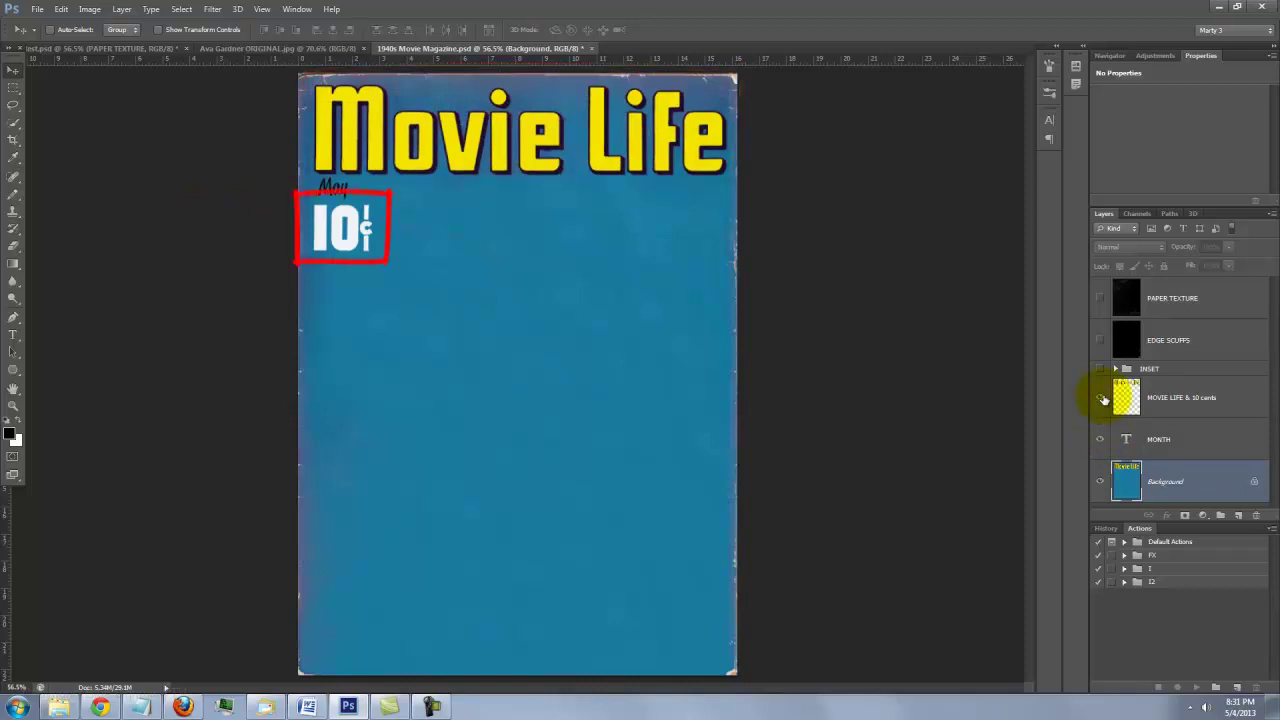
left_click(1100, 368)
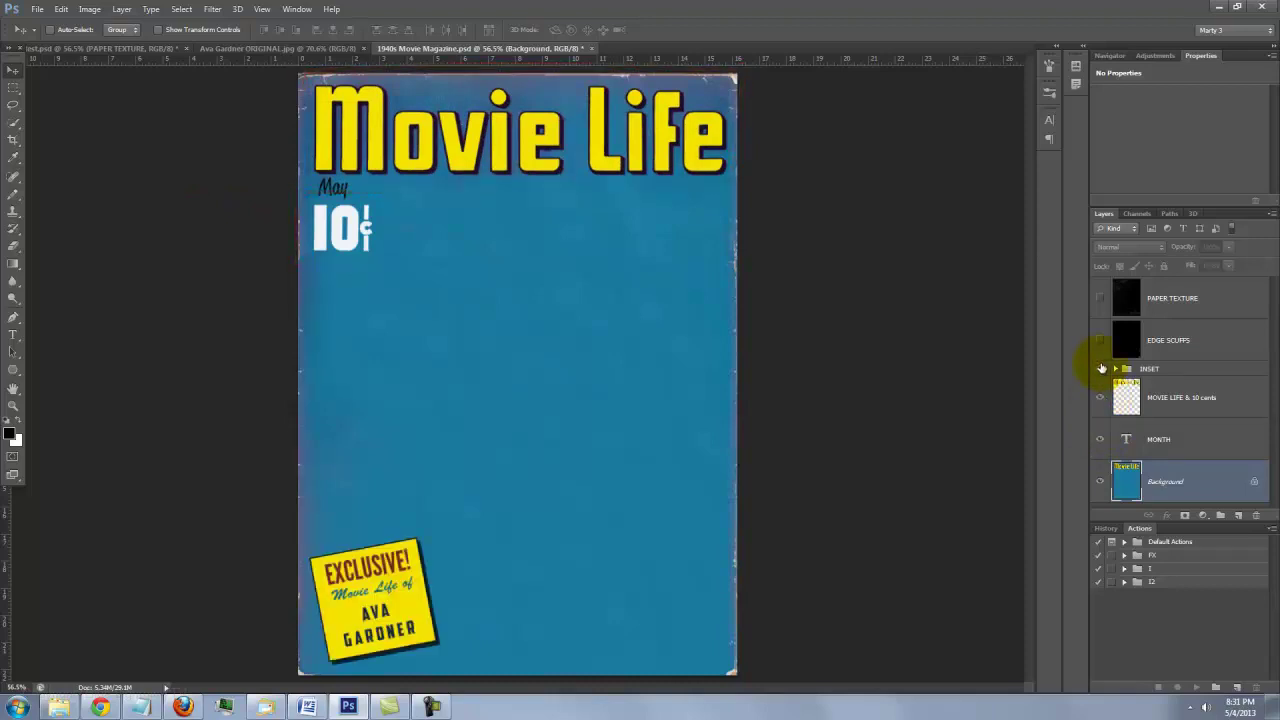
left_click(1117, 369)
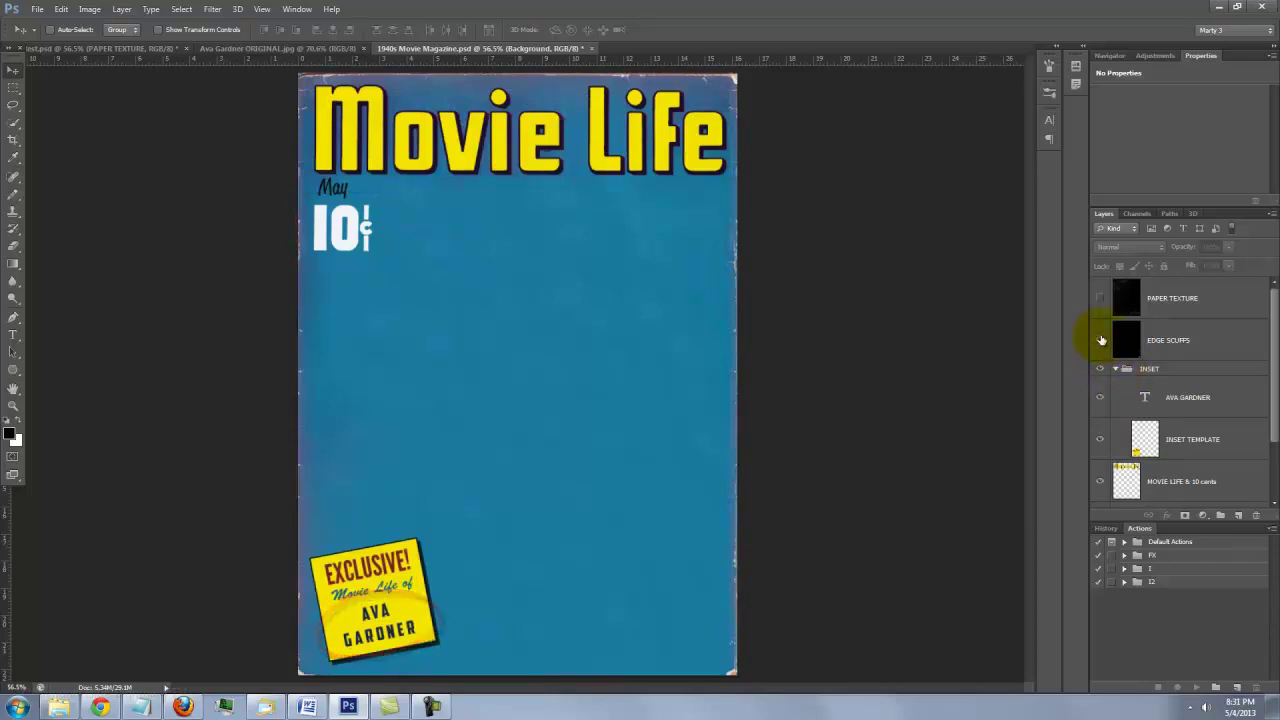
Turn on the edge scuffs and paper texture, then bring up the Ava Gardner ORIGINAL photo
left_click(1101, 339)
left_click(1106, 299)
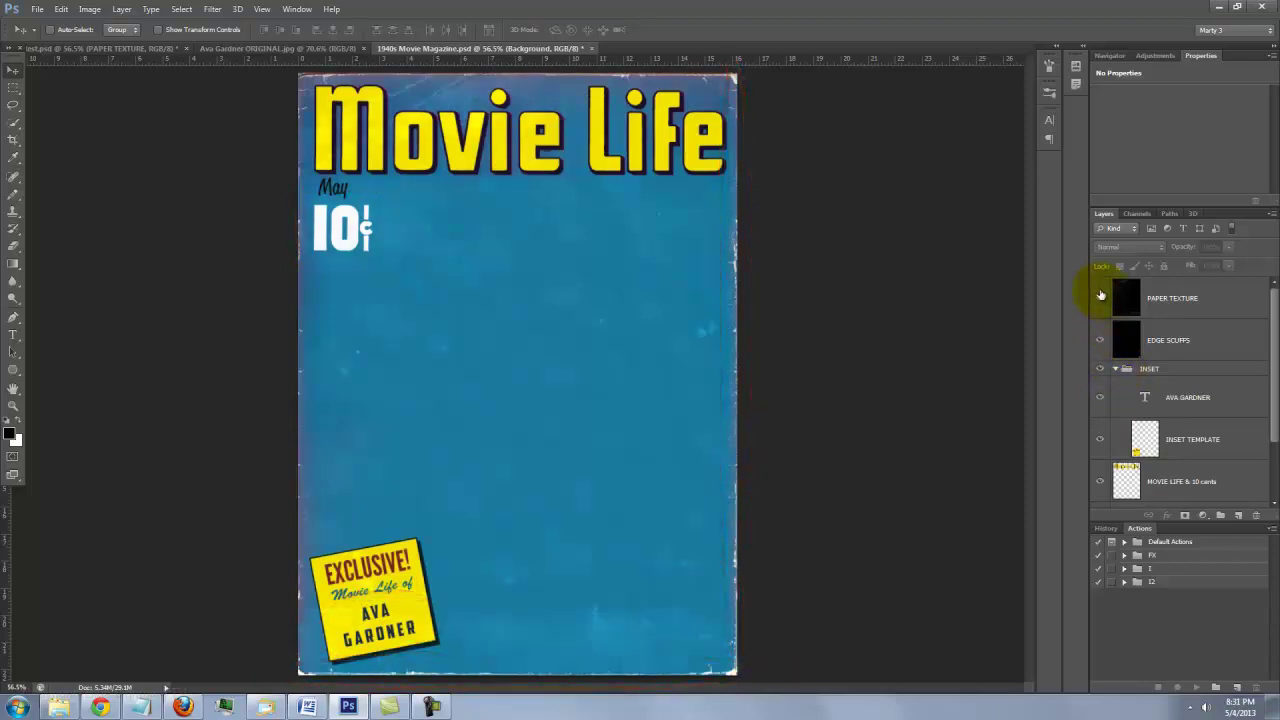
left_click(264, 50)
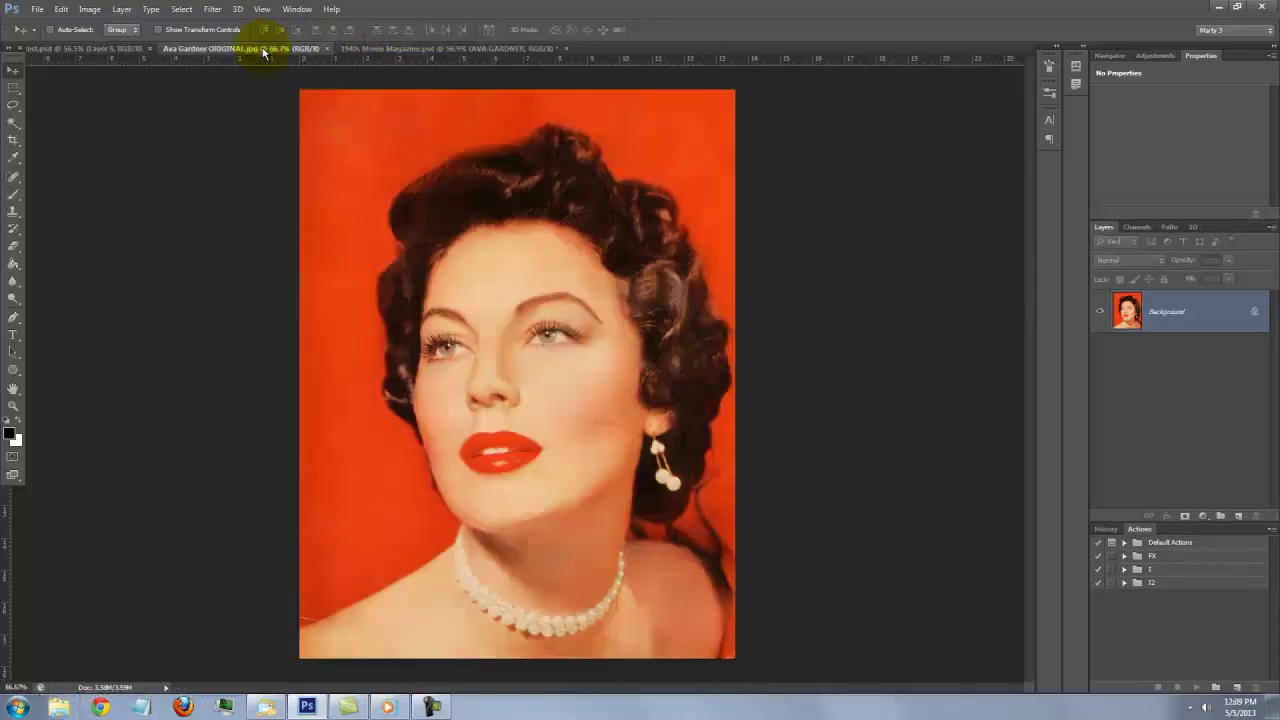
Check the image size, then desaturate the photo and apply Auto Tone for contrast
left_click(90, 10)
left_click(101, 106)
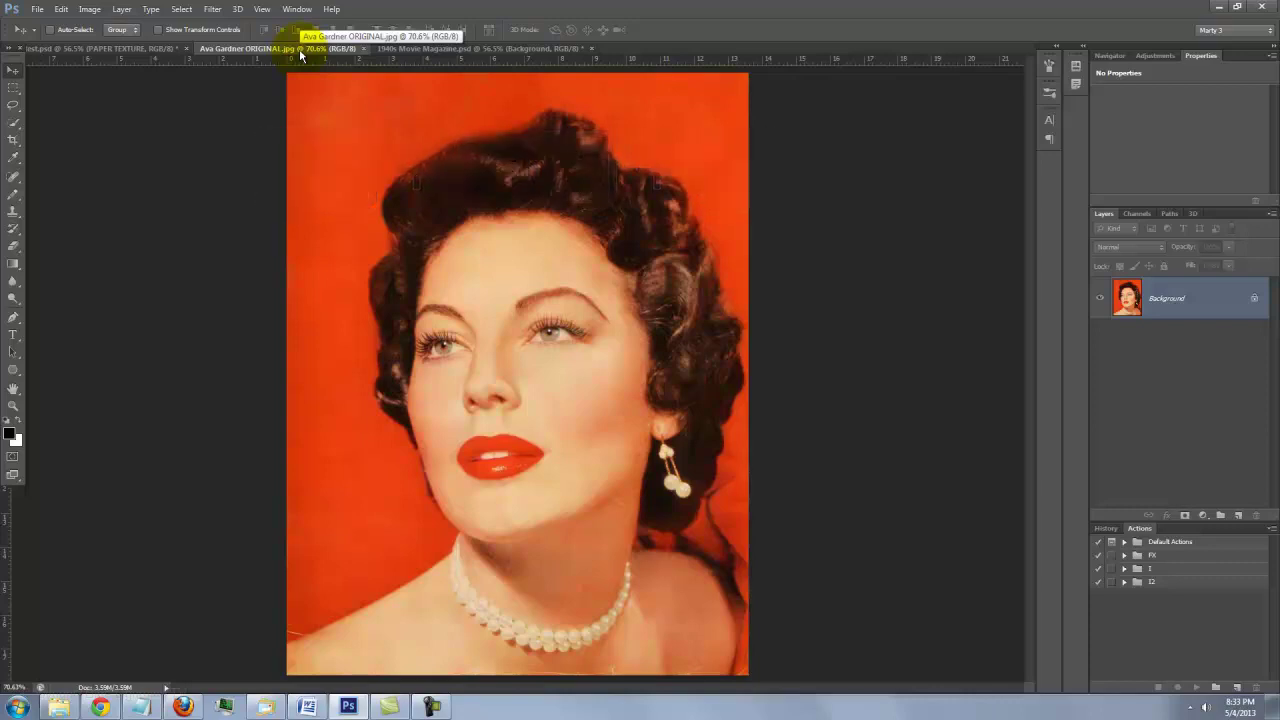
key("ctrl+shift+u")
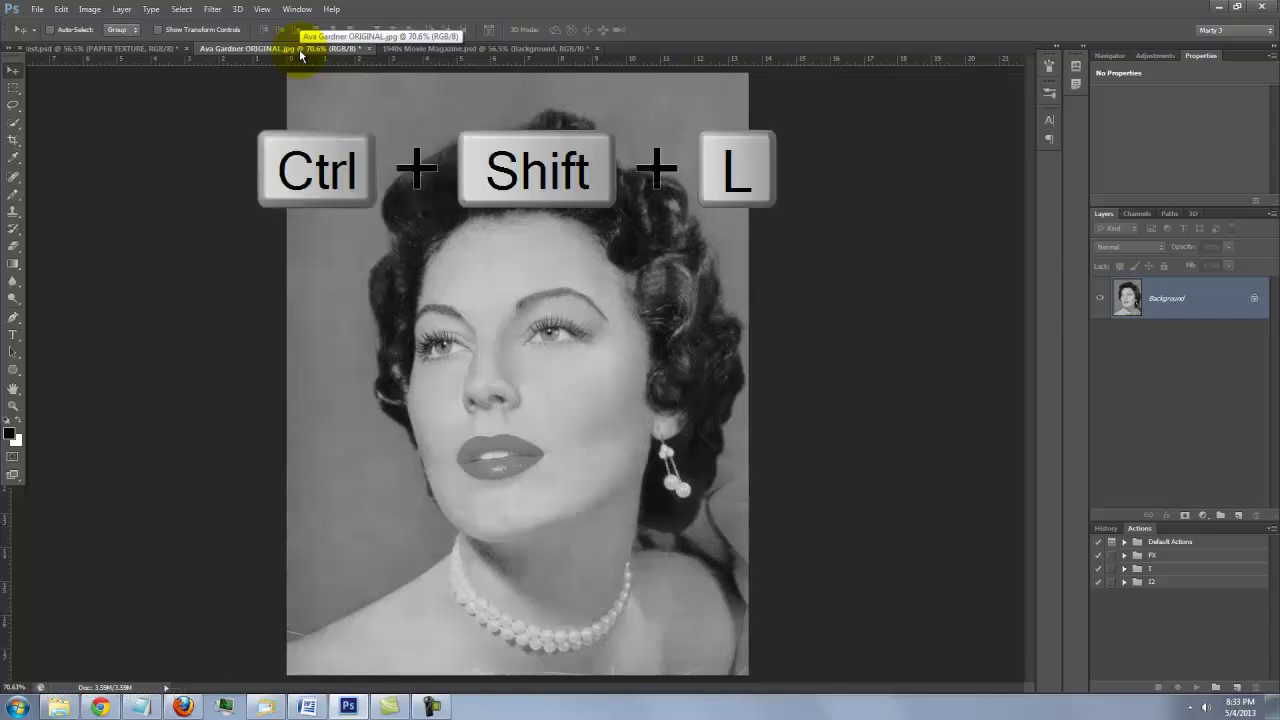
key("ctrl+shift+l")
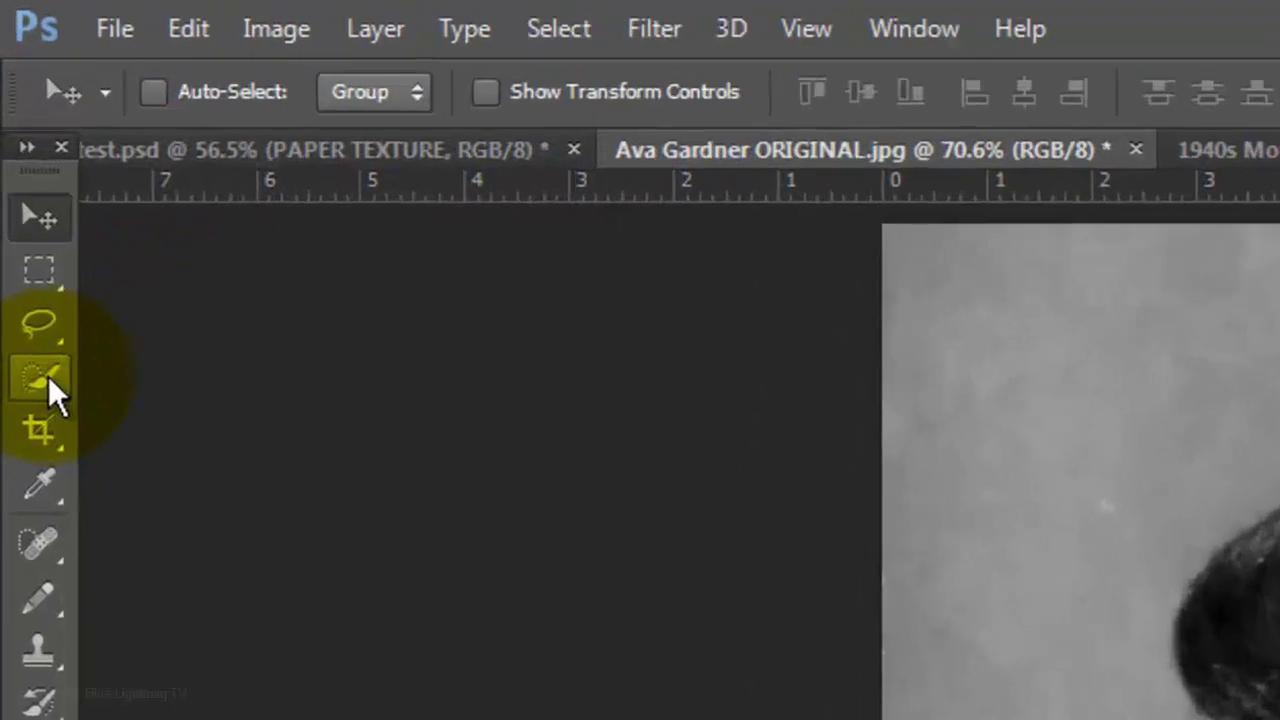
Pick the Quick Selection Tool with a 10 px brush
left_click_drag(17, 140, 75, 138)
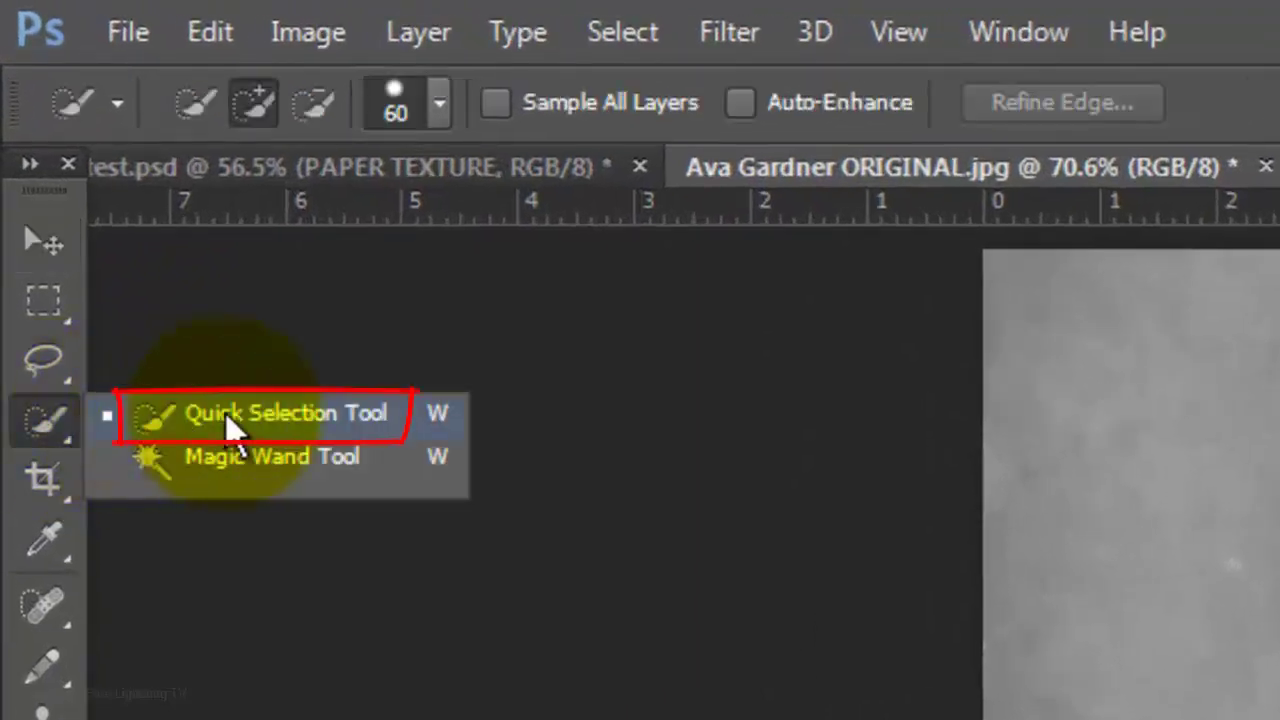
left_click(226, 414)
left_click(430, 132)
left_click_drag(314, 237, 207, 244)
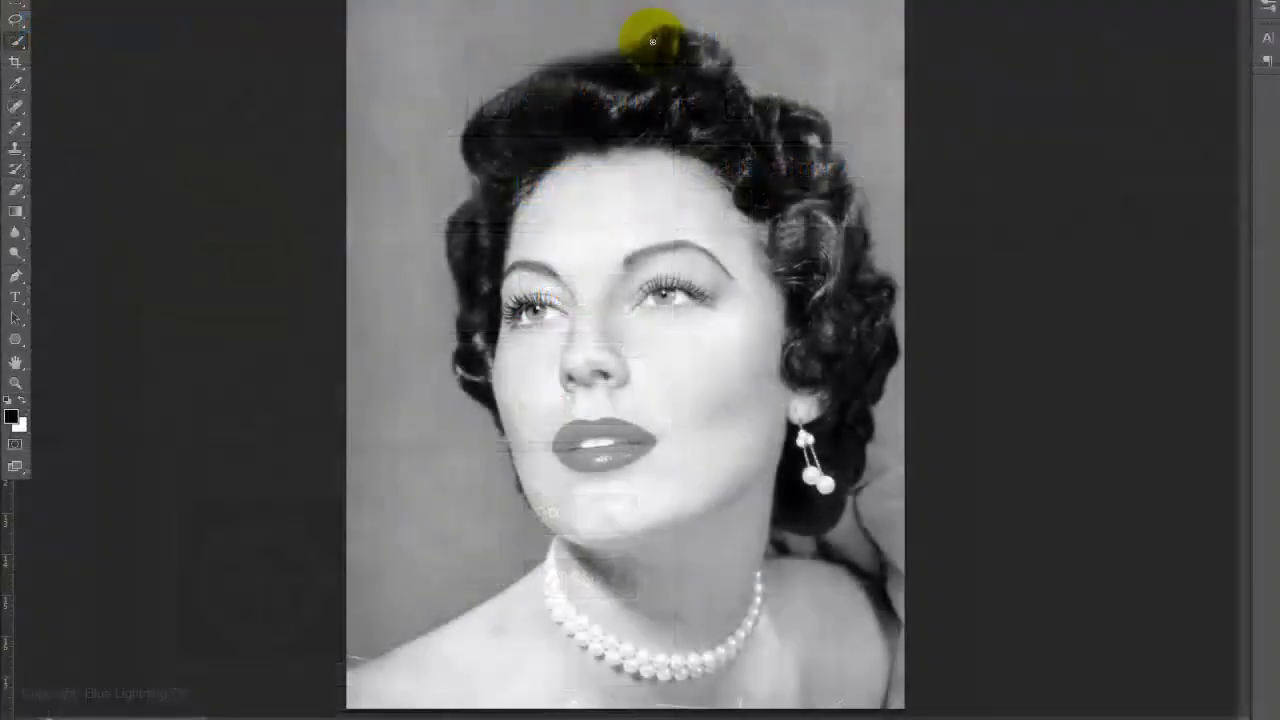
Paint a selection over the hair and figure, subtracting background beside the hair and right edge
mouse_move(651, 34)
left_mouse_down()
mouse_move(721, 100)
mouse_move(789, 124)
mouse_move(838, 222)
mouse_move(854, 333)
mouse_move(782, 470)
mouse_move(712, 577)
mouse_move(480, 289)
mouse_move(485, 392)
left_mouse_up()
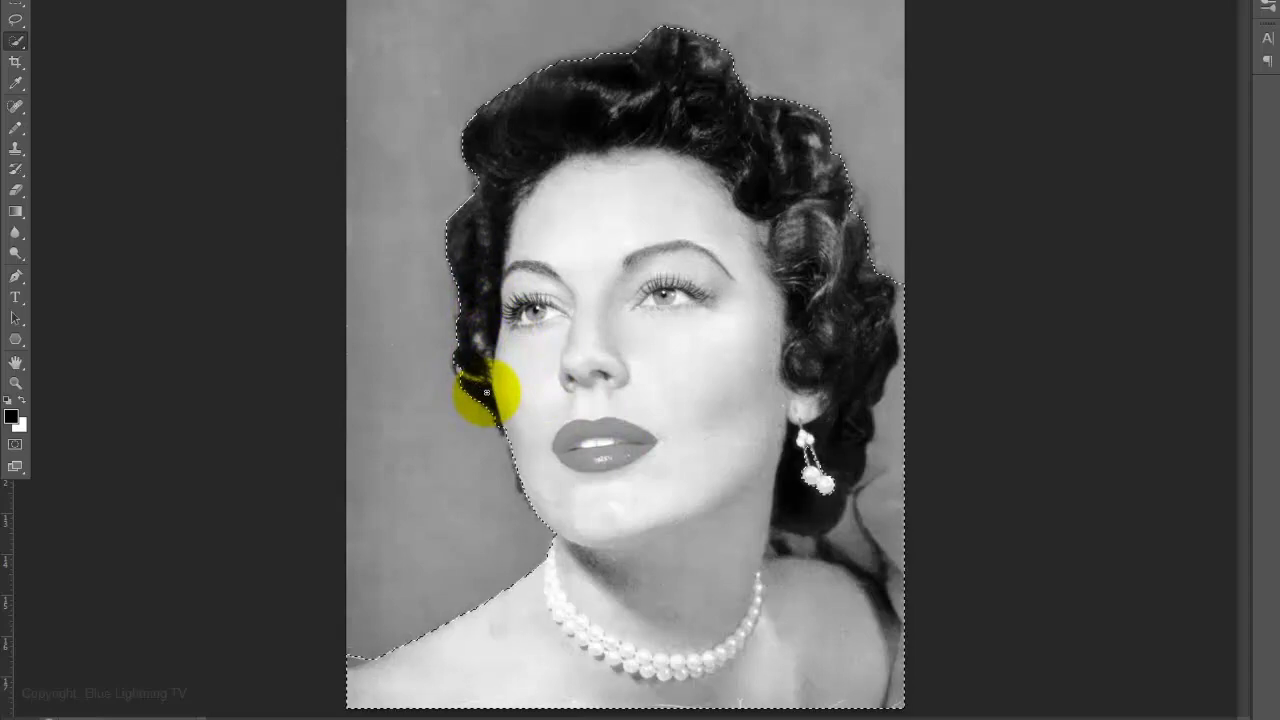
key("alt")
left_click(486, 392, "alt")
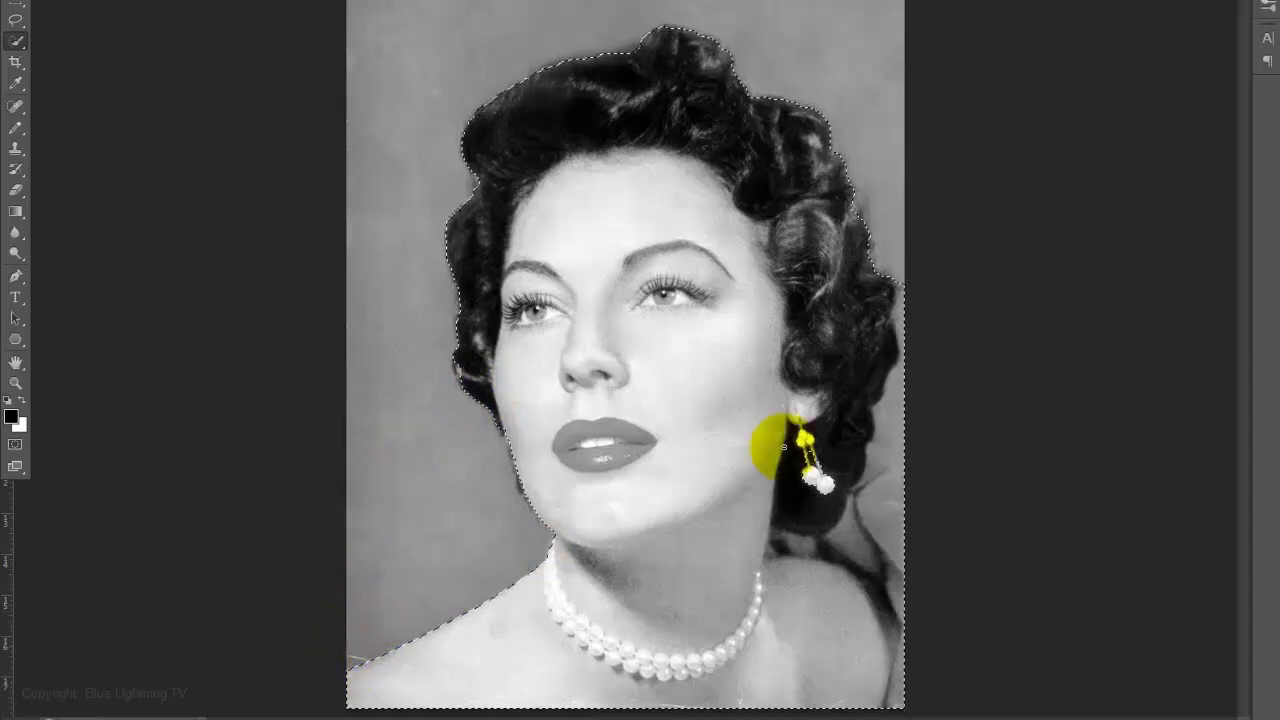
mouse_move(891, 277)
left_mouse_down()
mouse_move(868, 507)
mouse_move(809, 549)
mouse_move(845, 558)
mouse_move(894, 663)
mouse_move(828, 500)
left_mouse_up()
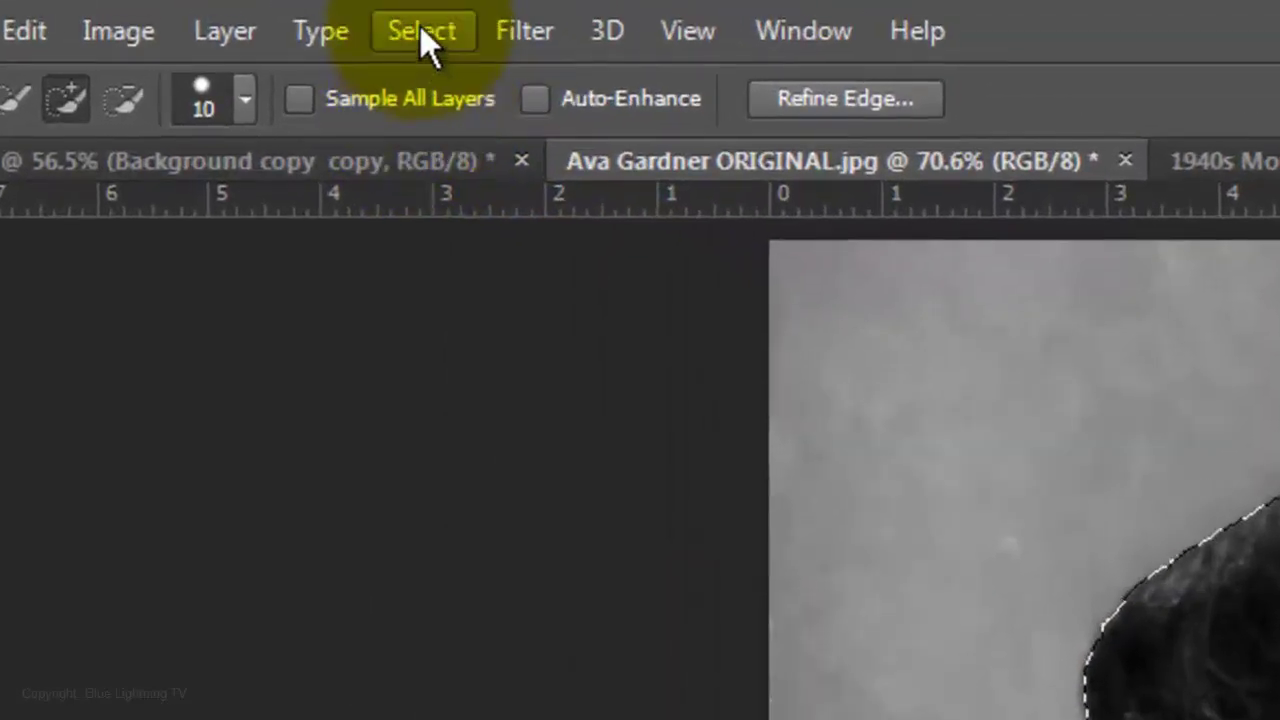
left_click(420, 30)
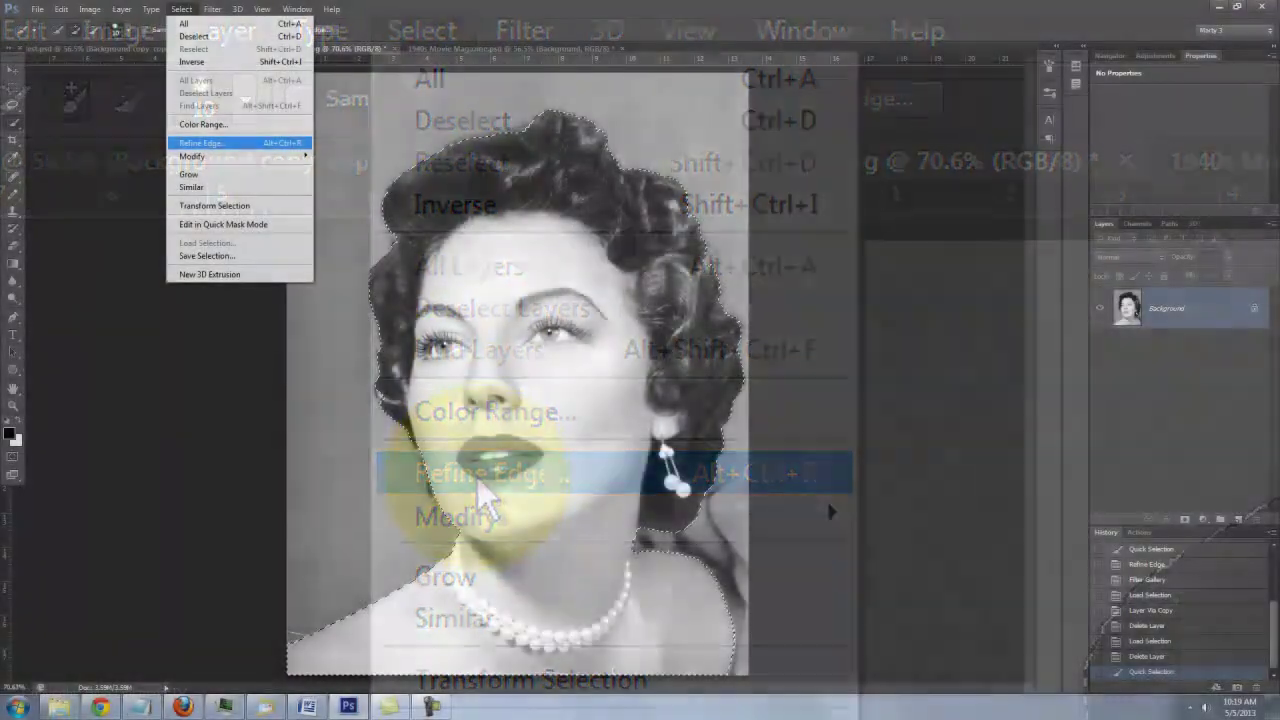
Refine the selection edge with Smart Radius at 7.2 px, outputting to a new layer
left_click(480, 476)
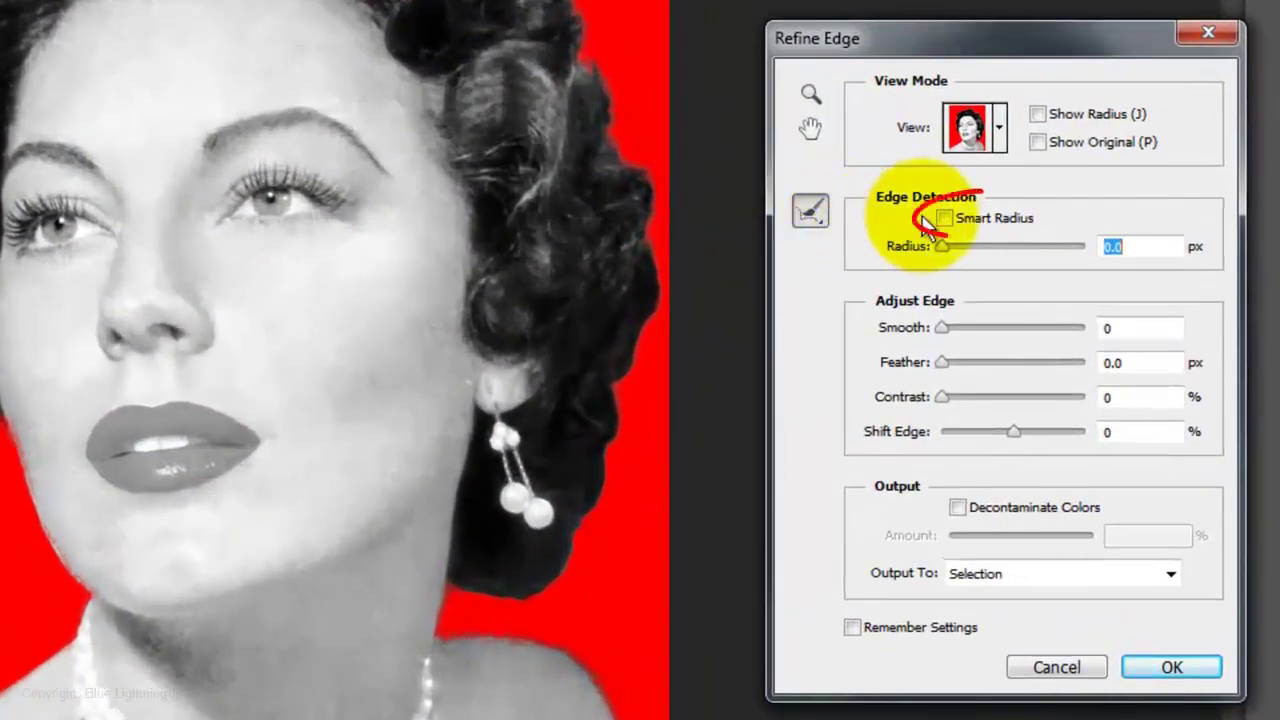
left_click(945, 219)
left_click_drag(943, 243, 990, 250)
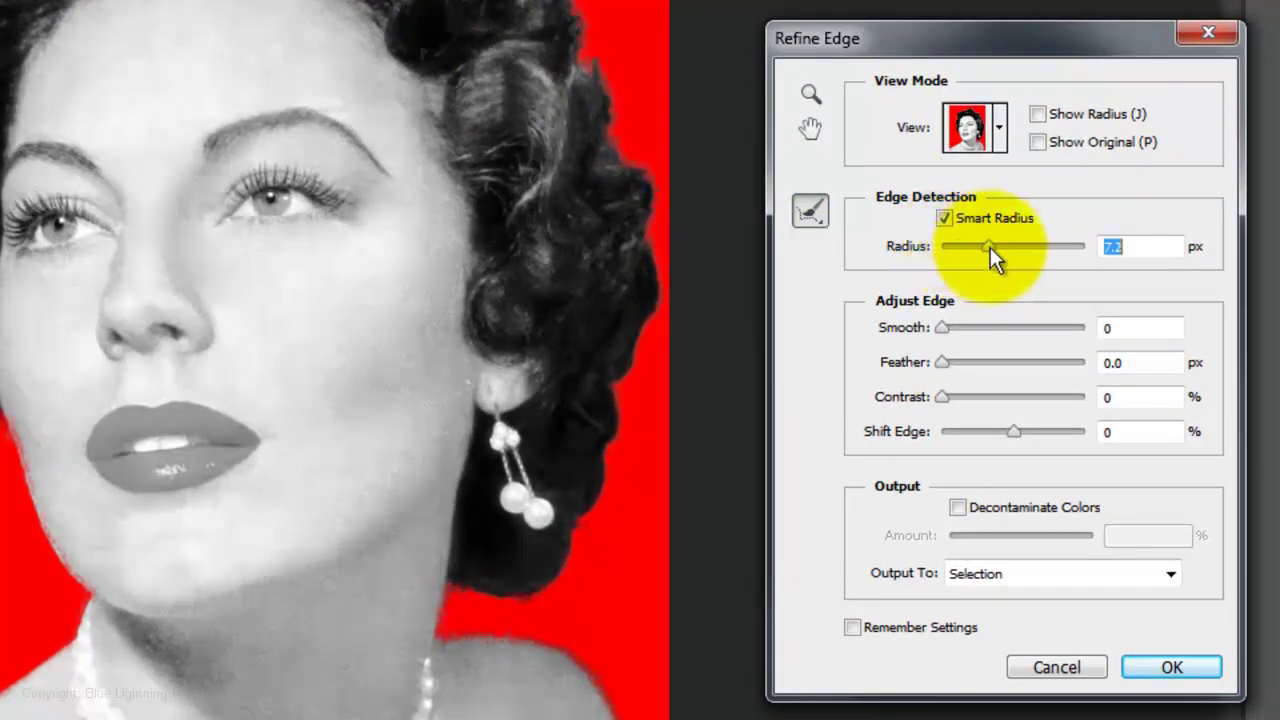
left_click(1130, 577)
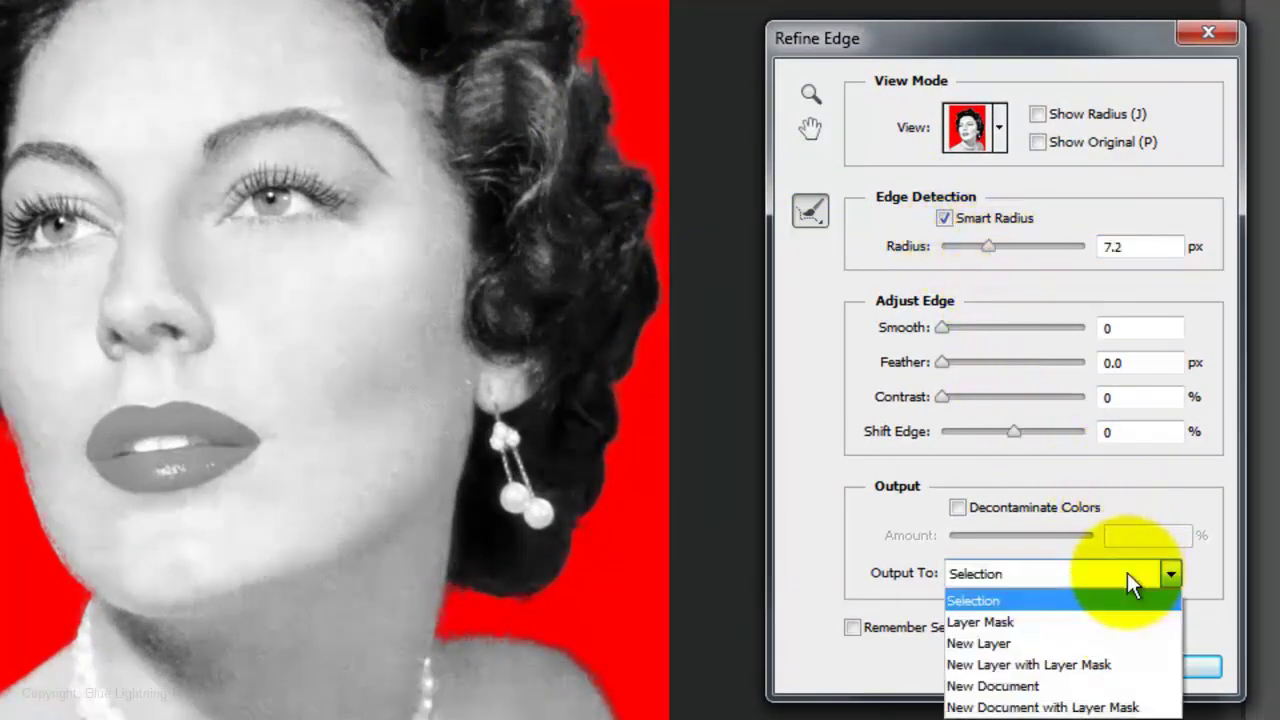
left_click(1088, 646)
left_click(1172, 670)
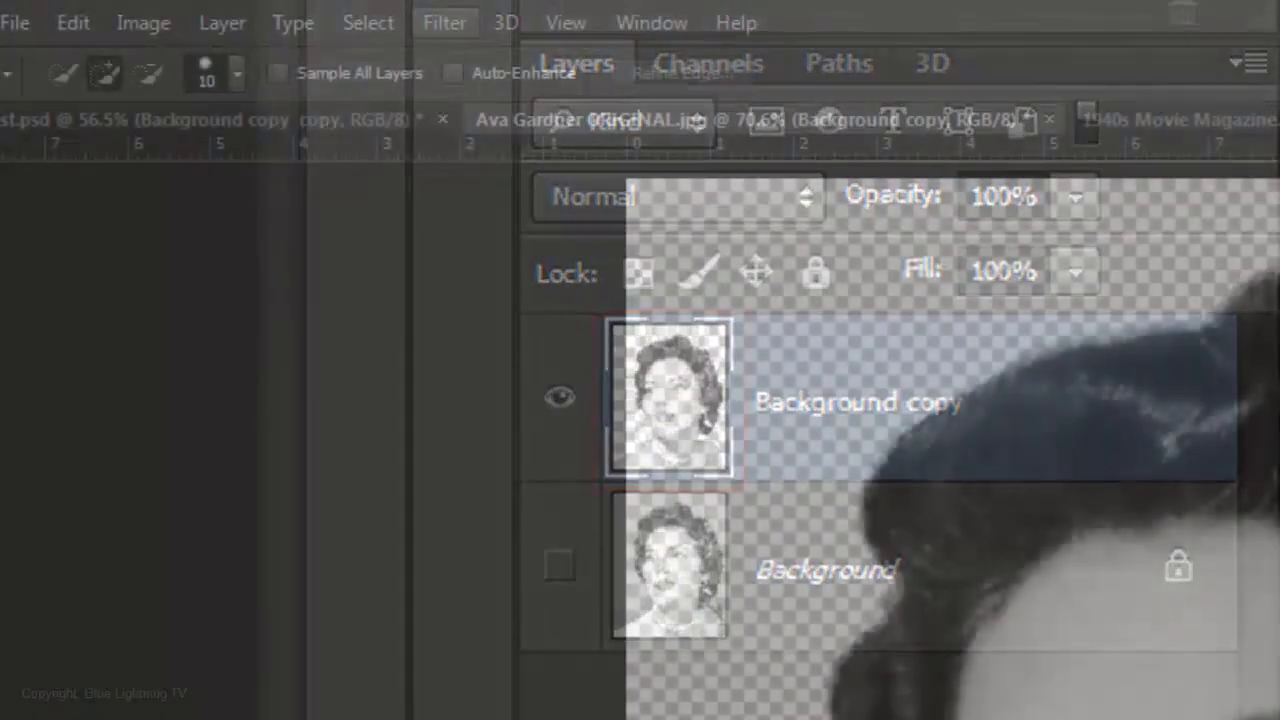
left_click(444, 22)
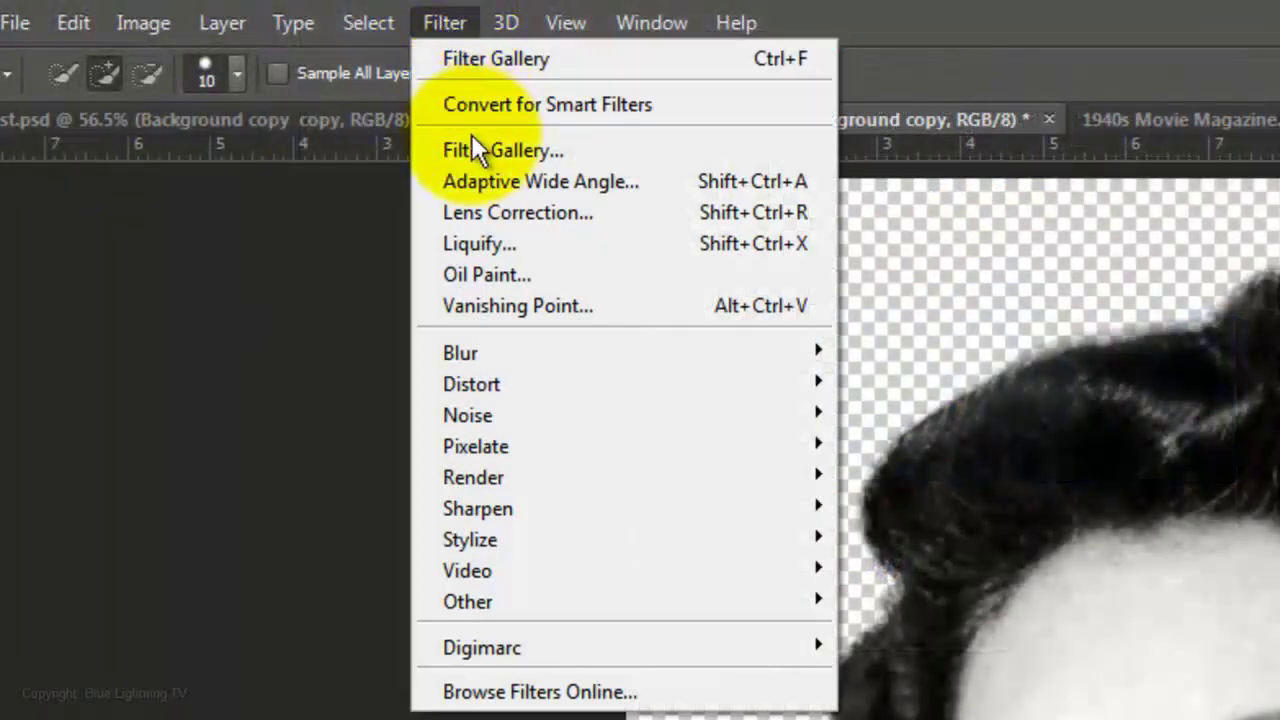
Apply the Sketch Halftone Pattern filter with Dot type, size 2, contrast 7
left_click(471, 147)
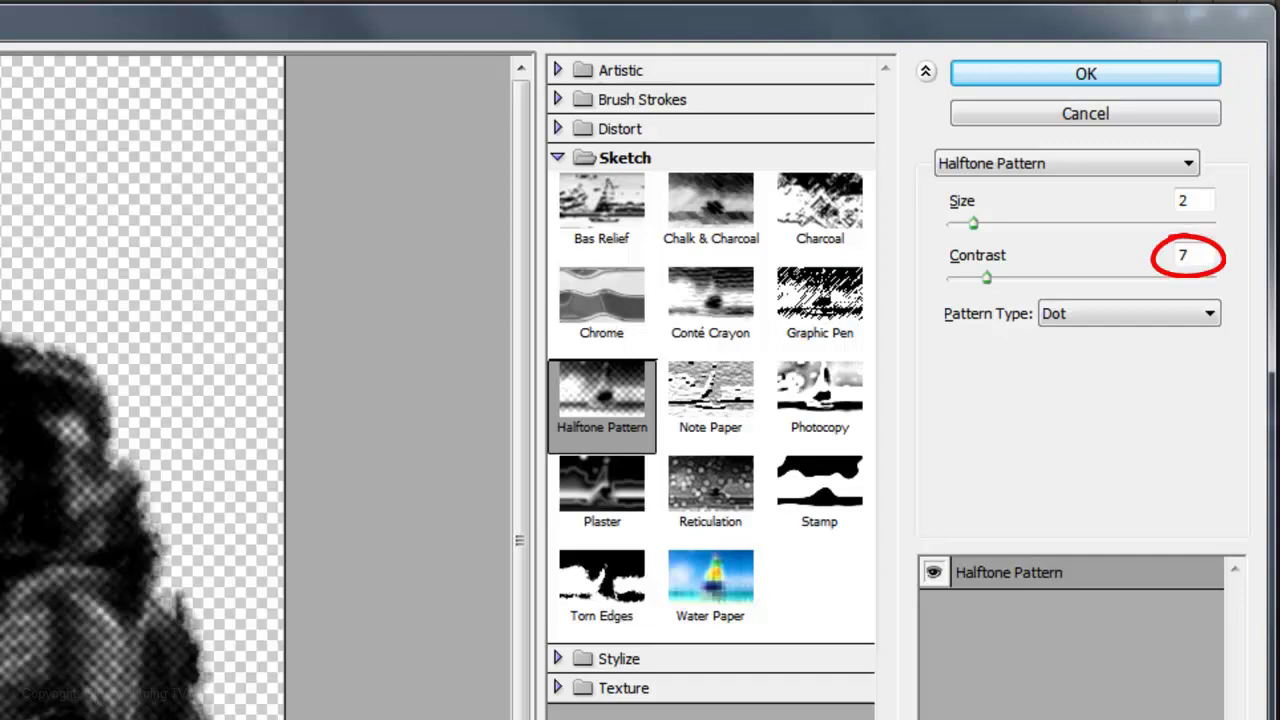
left_click(1080, 75)
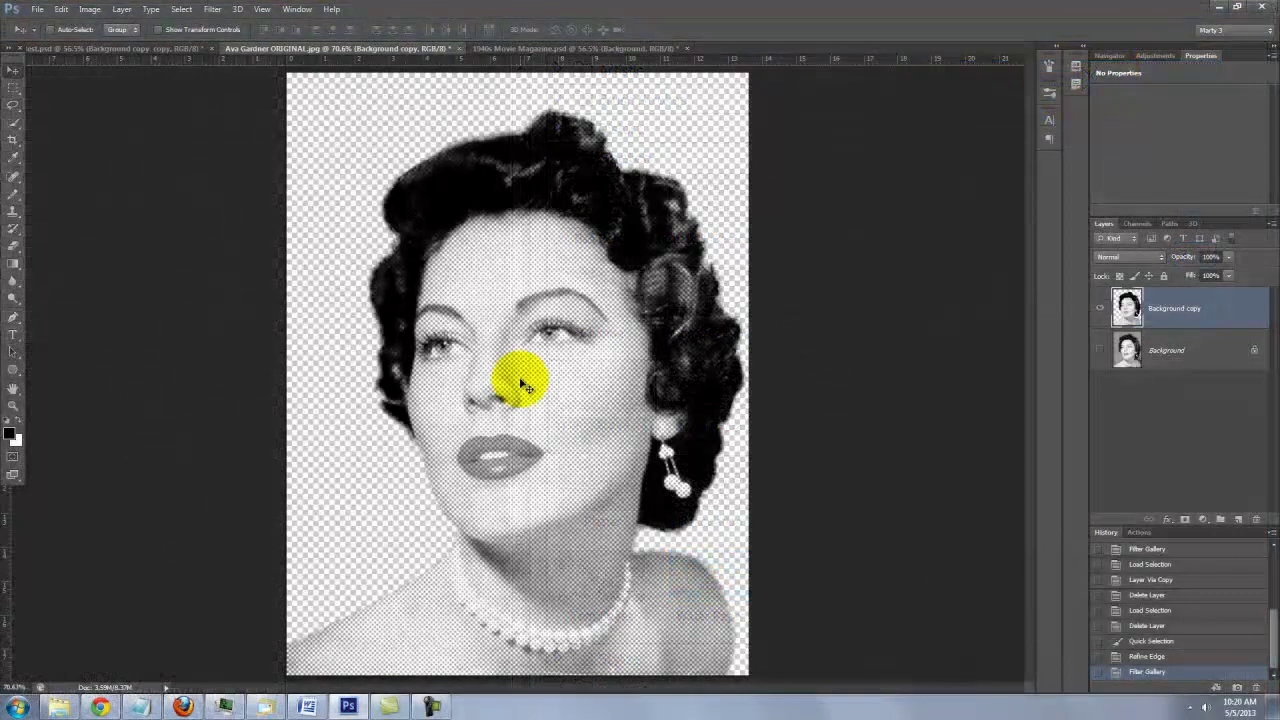
Drag the halftone portrait layer onto the 1940s Movie Magazine cover and nudge it right
key("v")
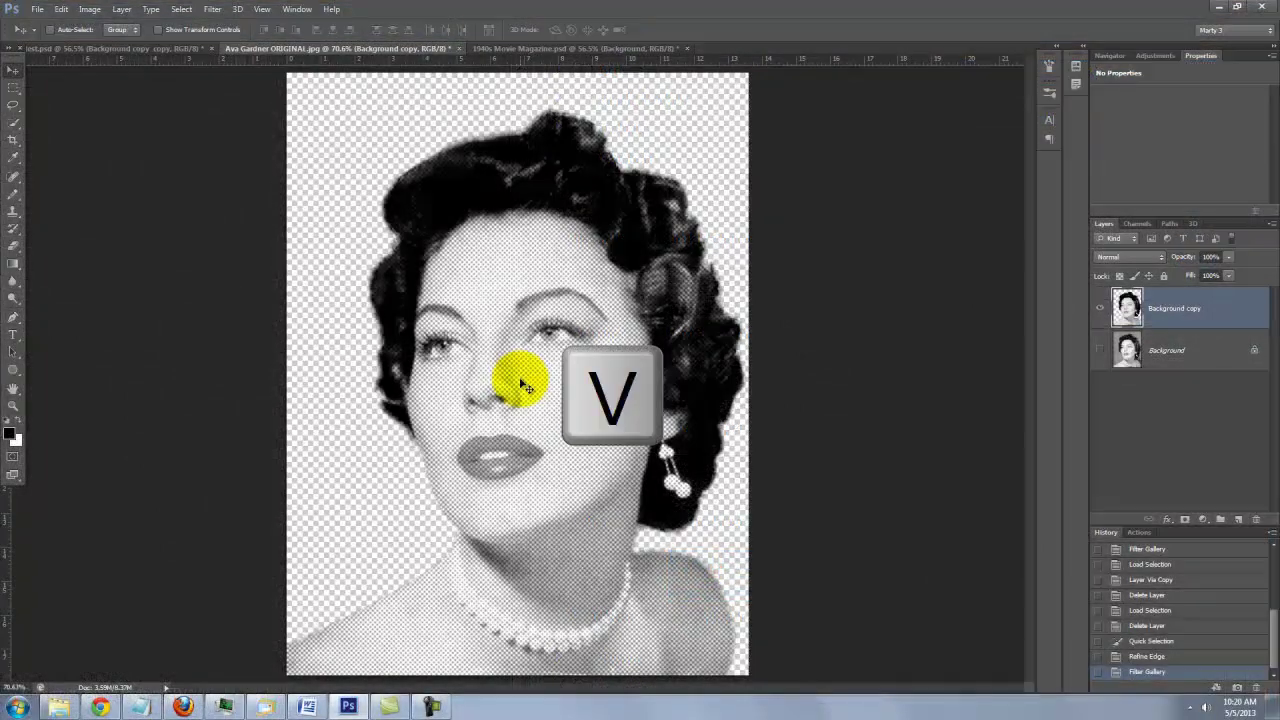
left_click_drag(520, 382, 566, 50)
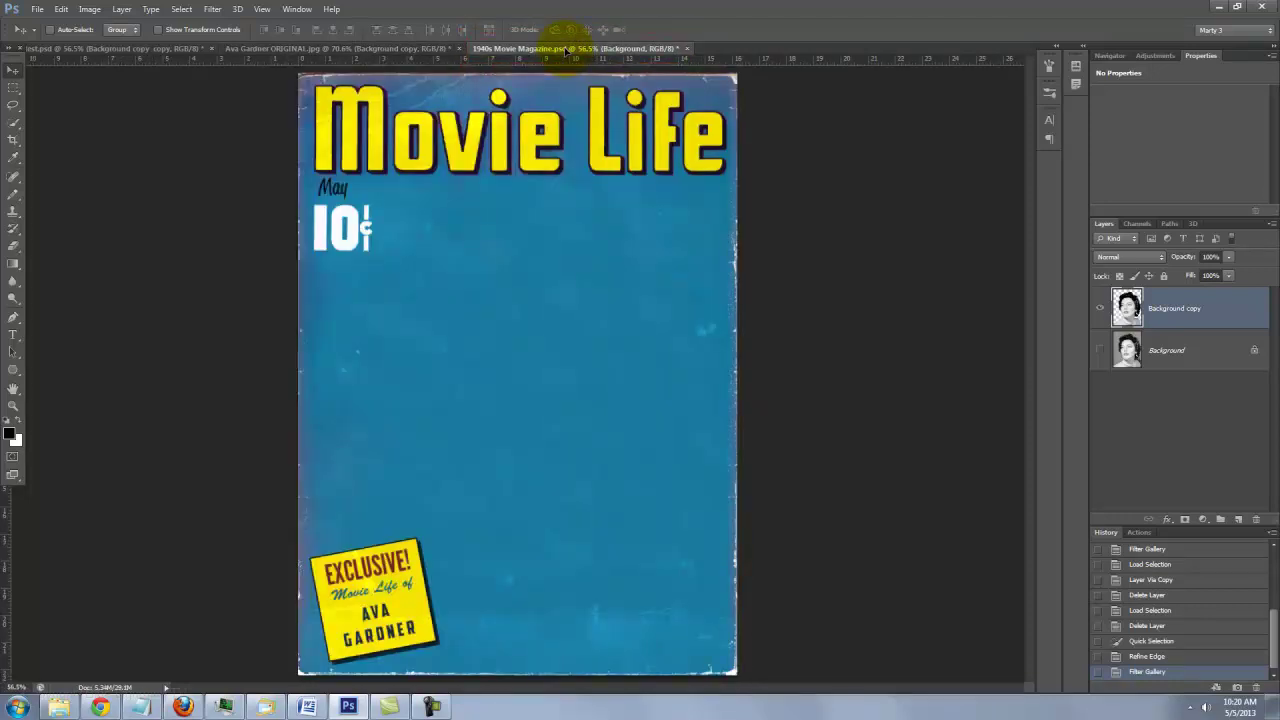
left_click_drag(566, 50, 566, 104)
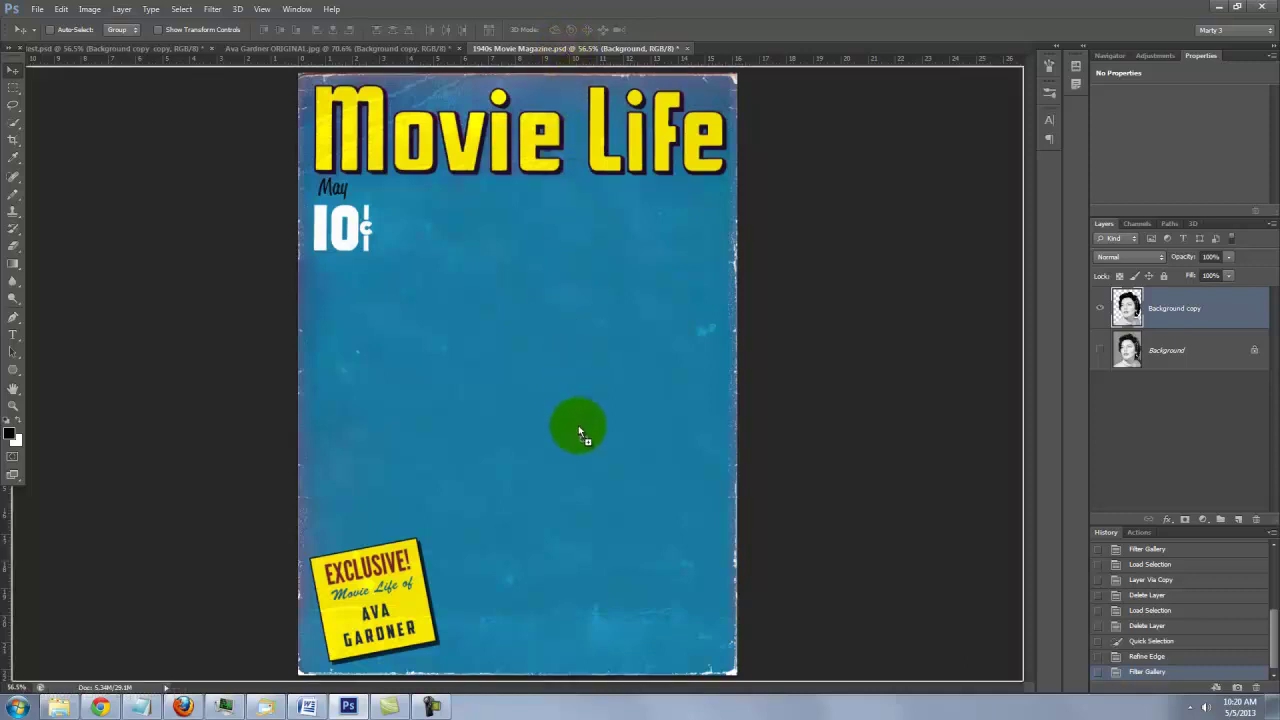
left_click_drag(581, 486, 627, 560)
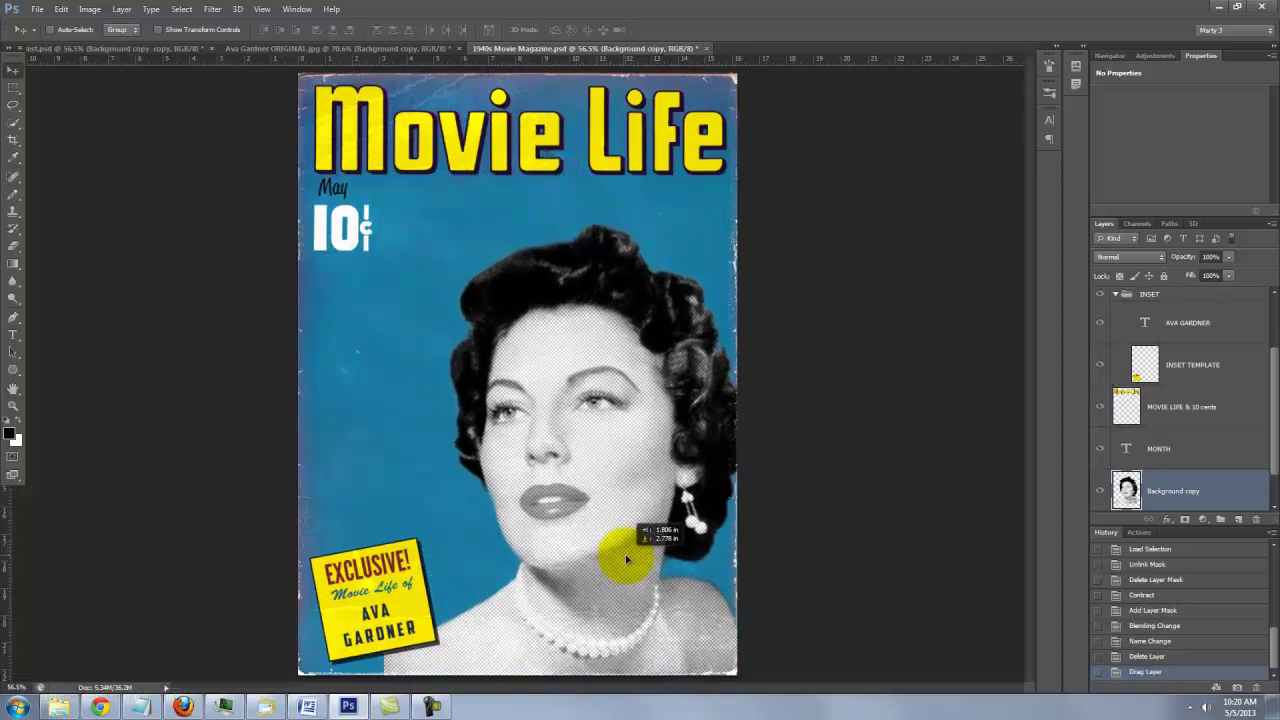
left_click_drag(627, 560, 628, 560)
key("ctrl+t")
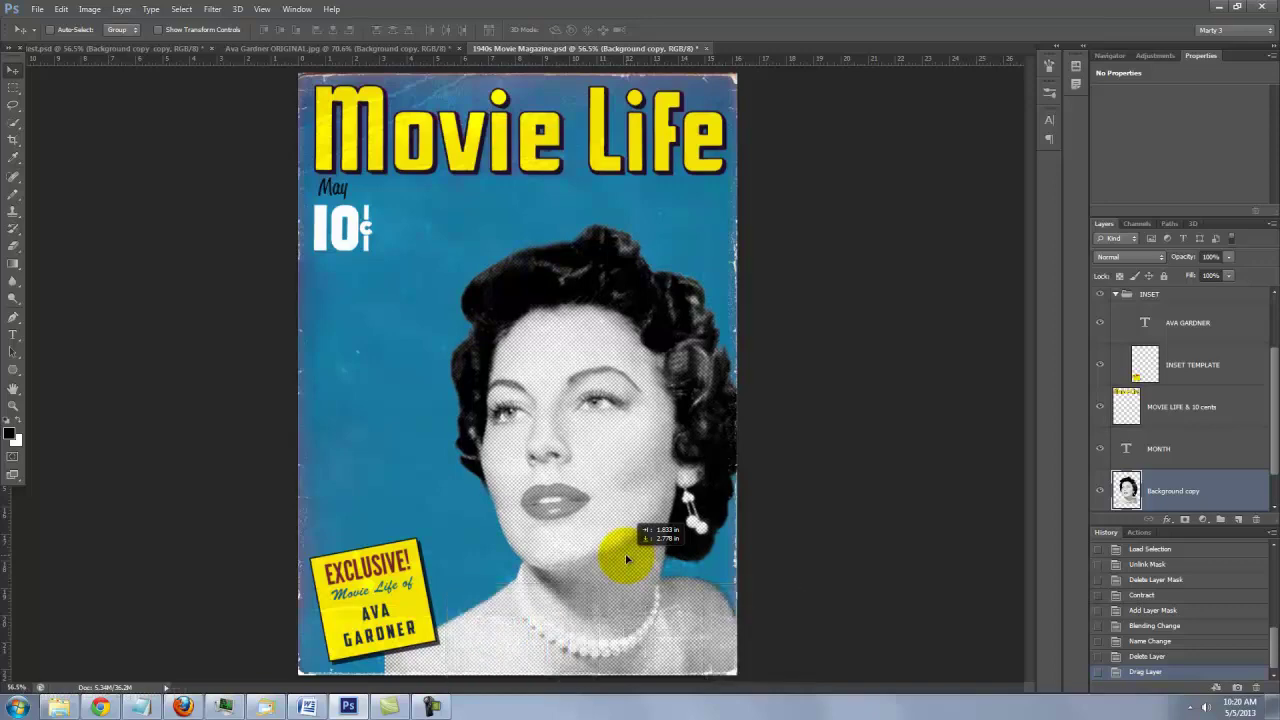
left_click_drag(627, 560, 627, 560)
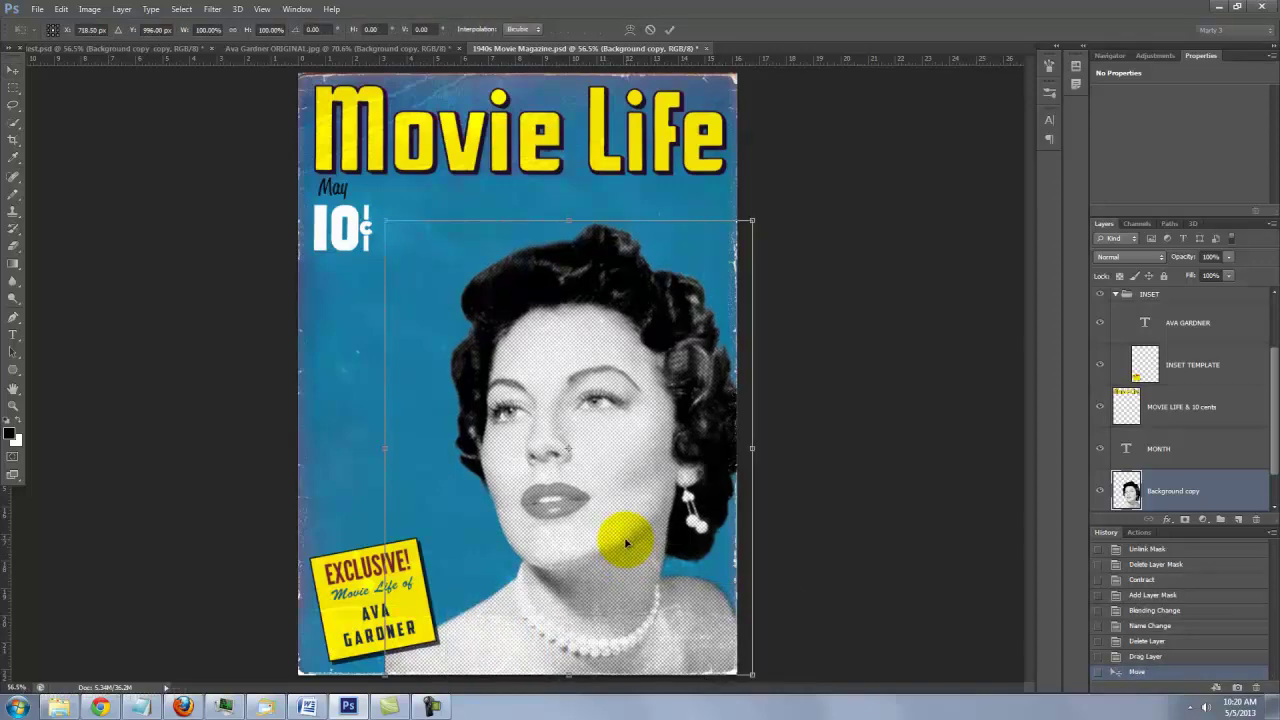
Scale the portrait proportionally to fill the cover, shift it slightly left, and duplicate the layer
left_click_drag(385, 221, 385, 220)
left_click_drag(545, 292, 546, 292)
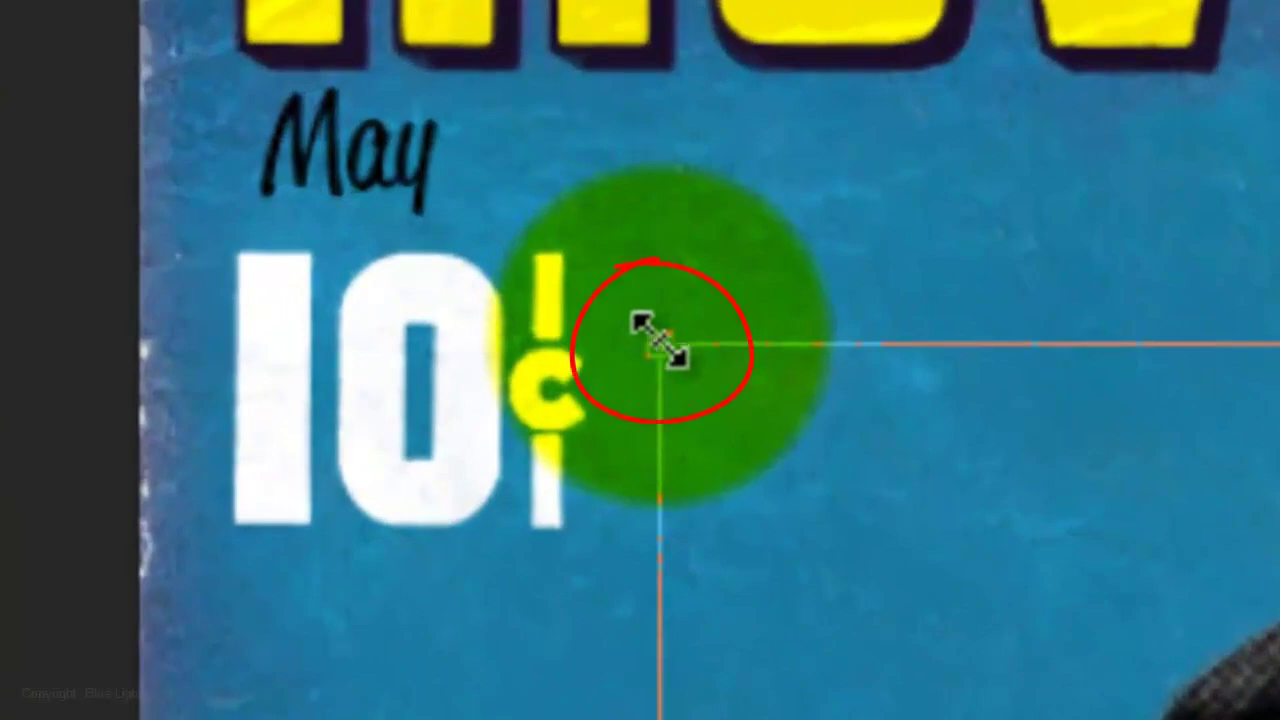
left_click_drag(658, 340, 540, 177)
key("shift")
left_click_drag(420, 120, 348, 68)
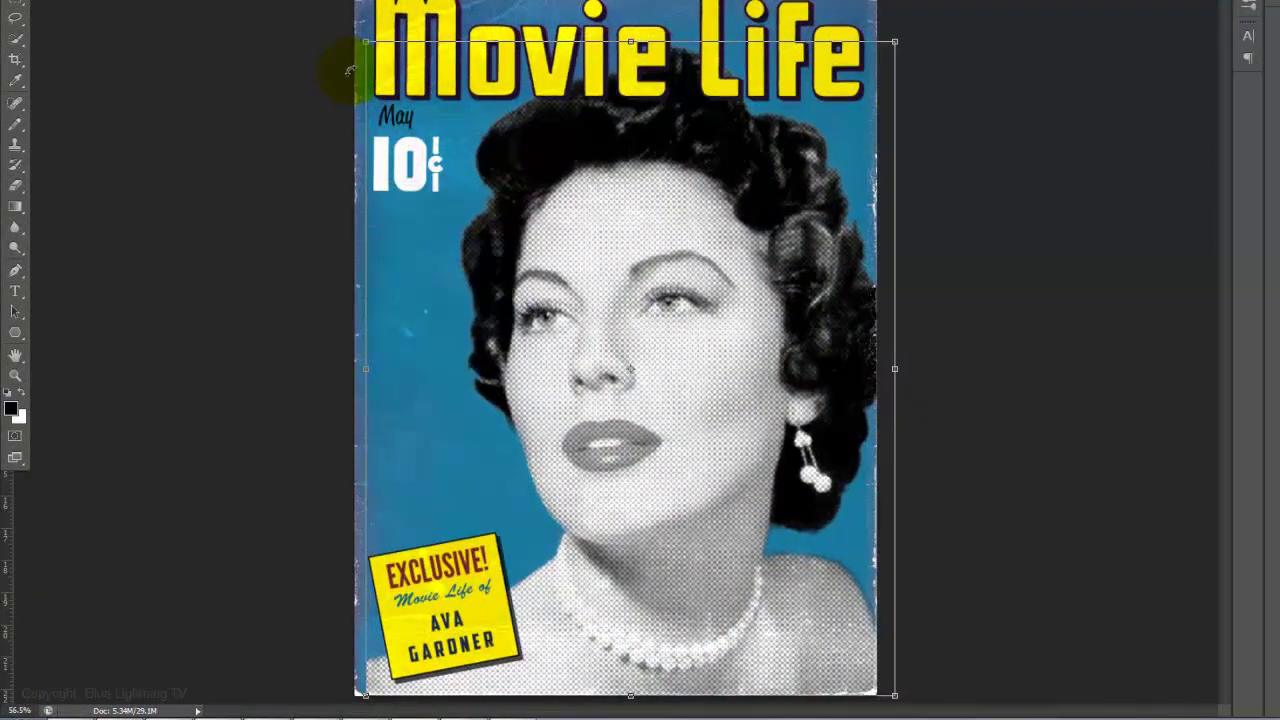
left_click_drag(555, 287, 539, 283)
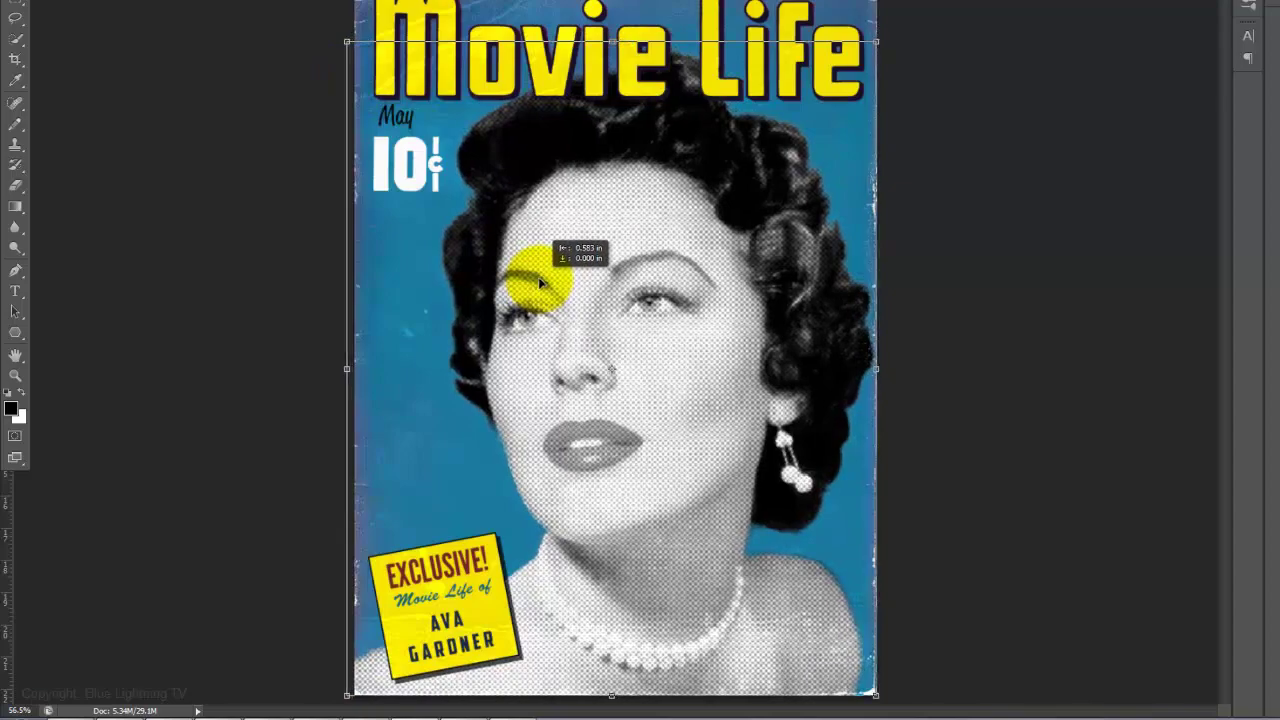
key("Return")
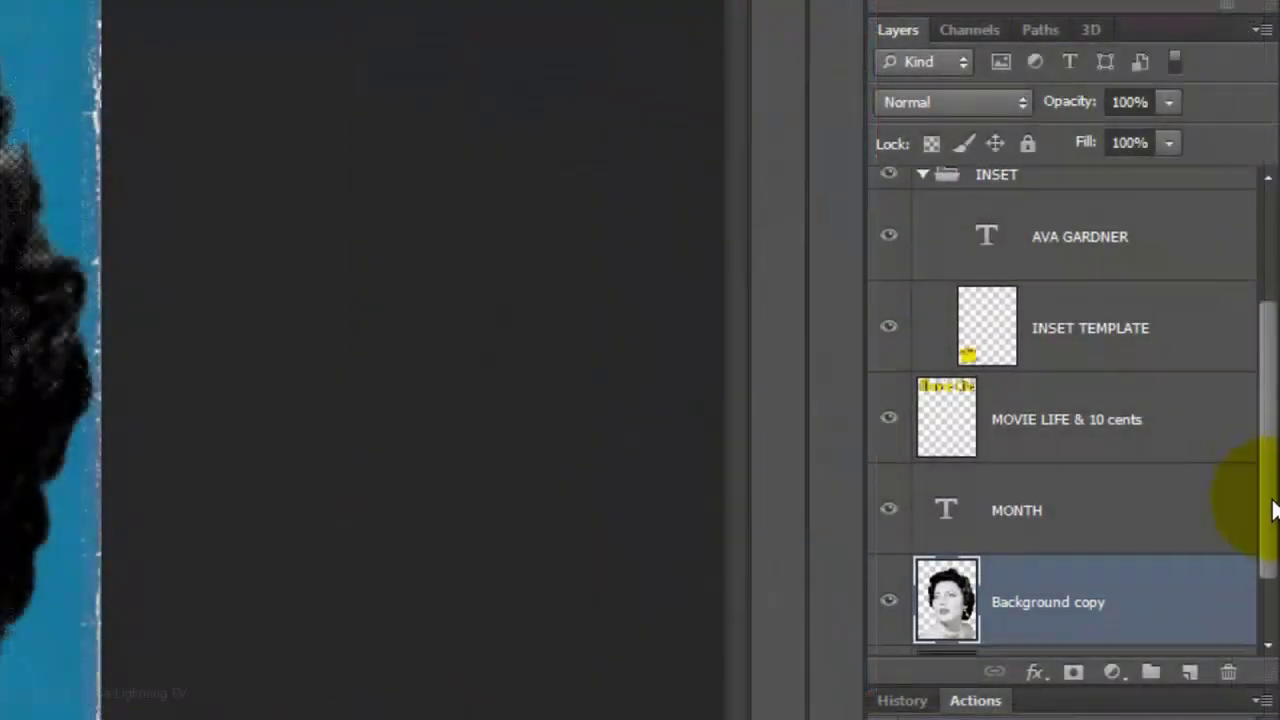
left_click_drag(1268, 514, 1268, 600)
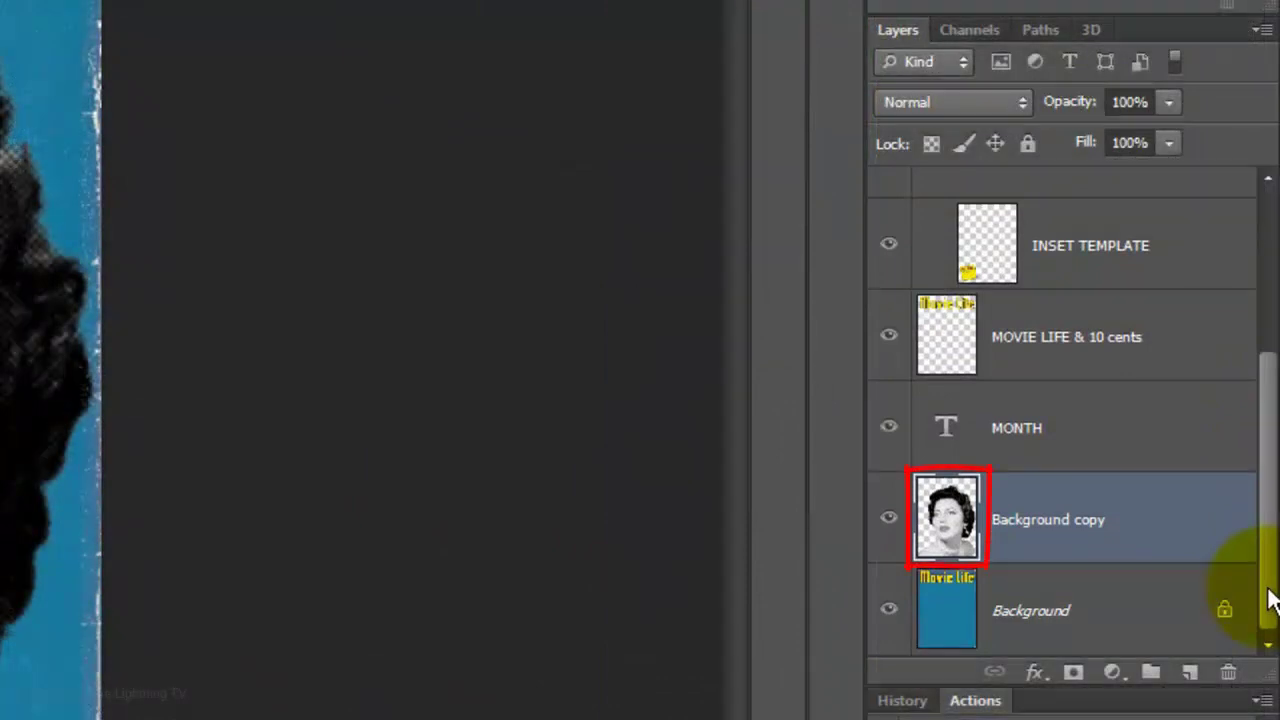
key("ctrl+j")
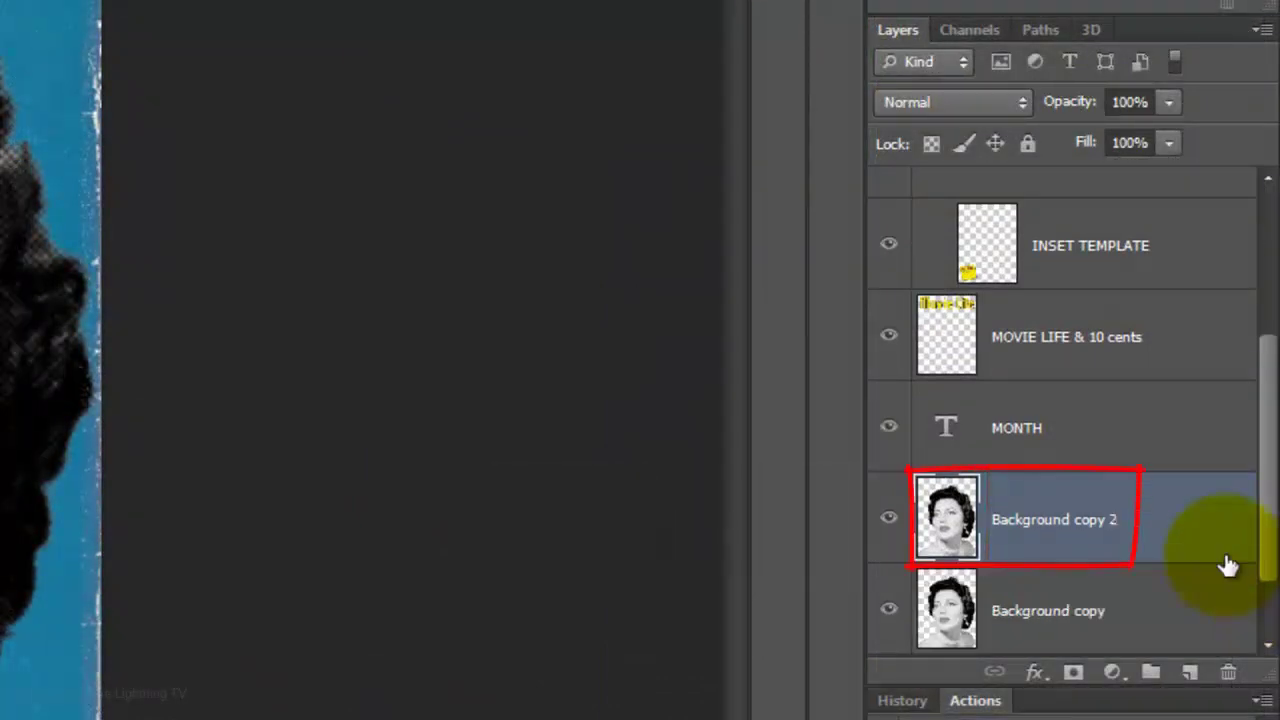
Set Background copy 2 to Multiply and load Background copy's outline as a selection
left_click(1005, 102)
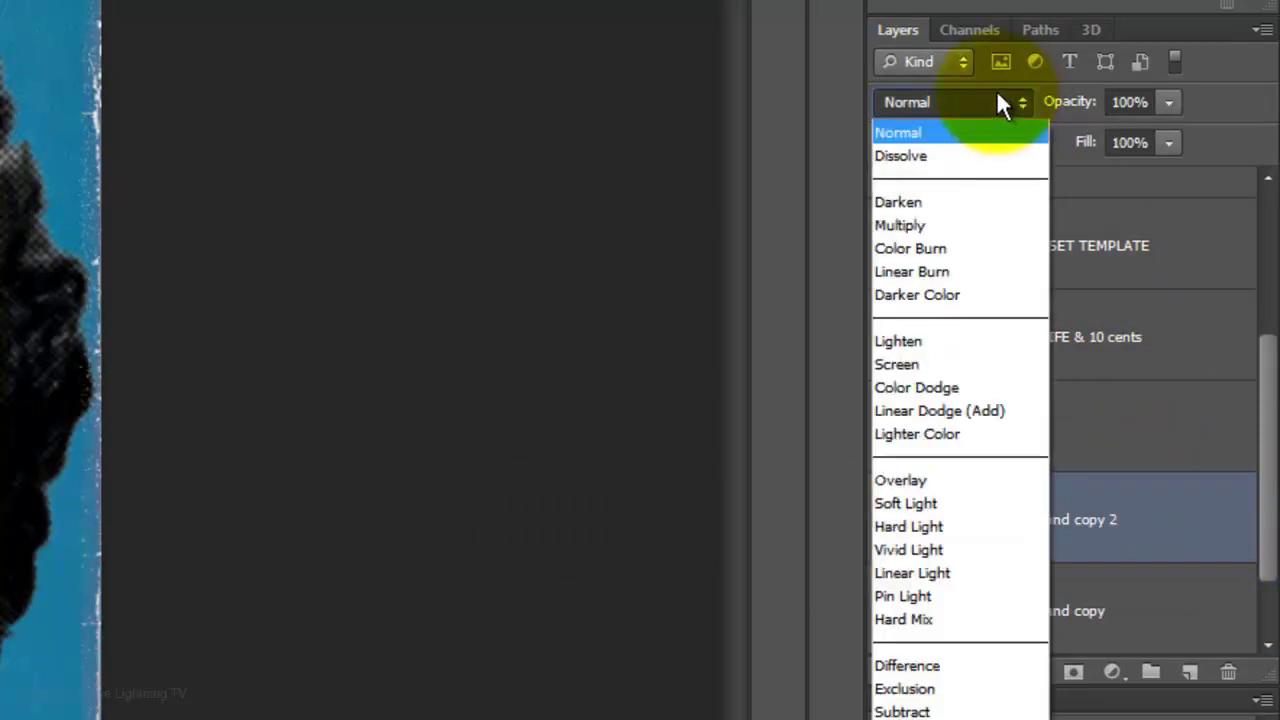
left_click(947, 226)
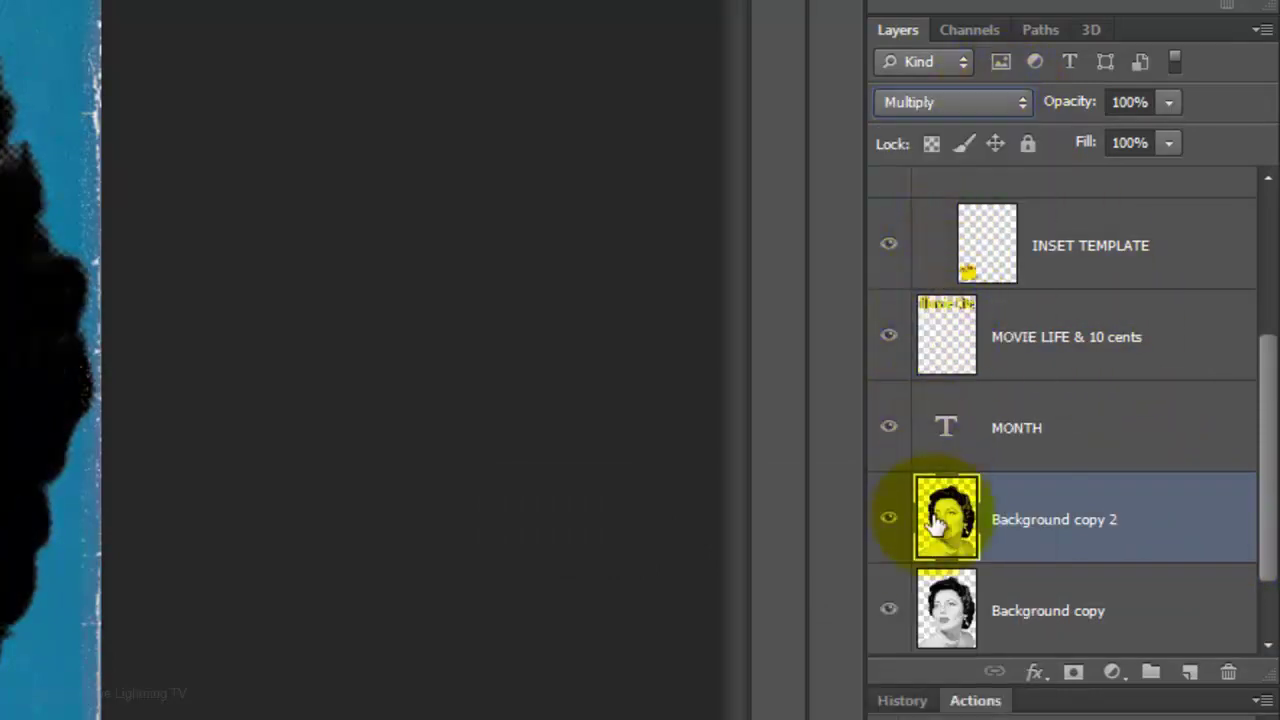
left_click(947, 612)
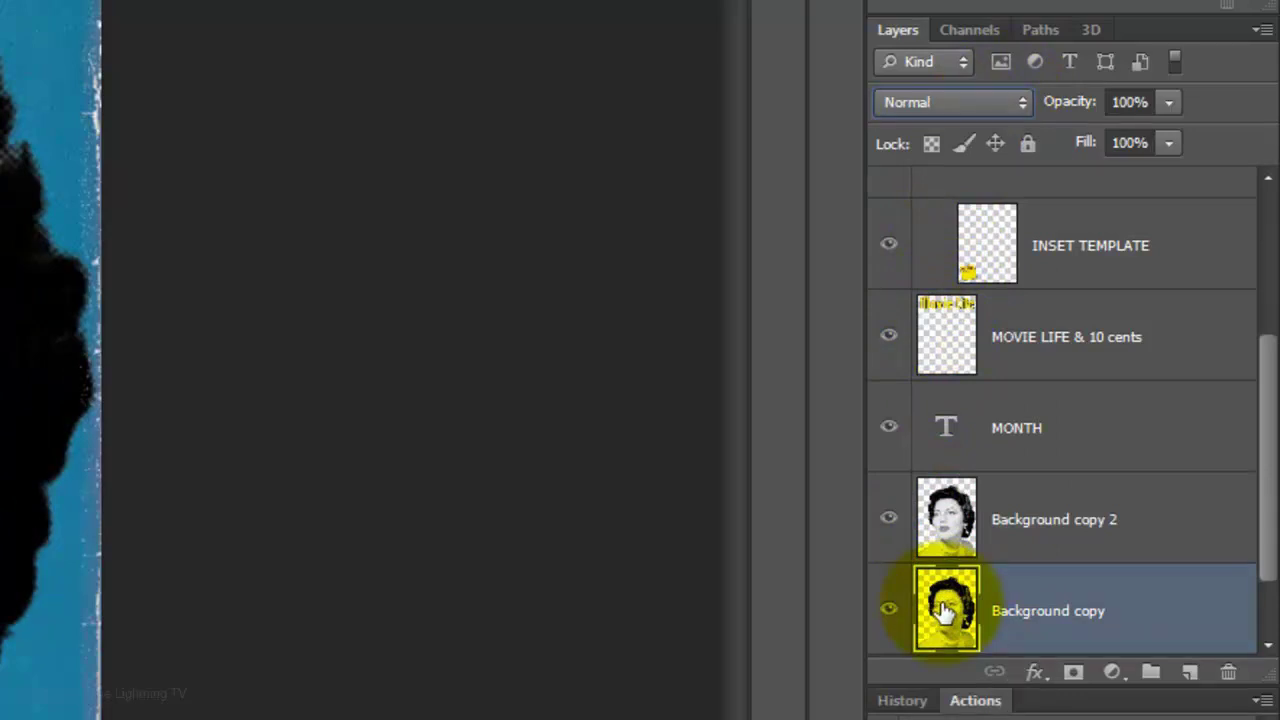
key("ctrl")
left_click(945, 612, "ctrl")
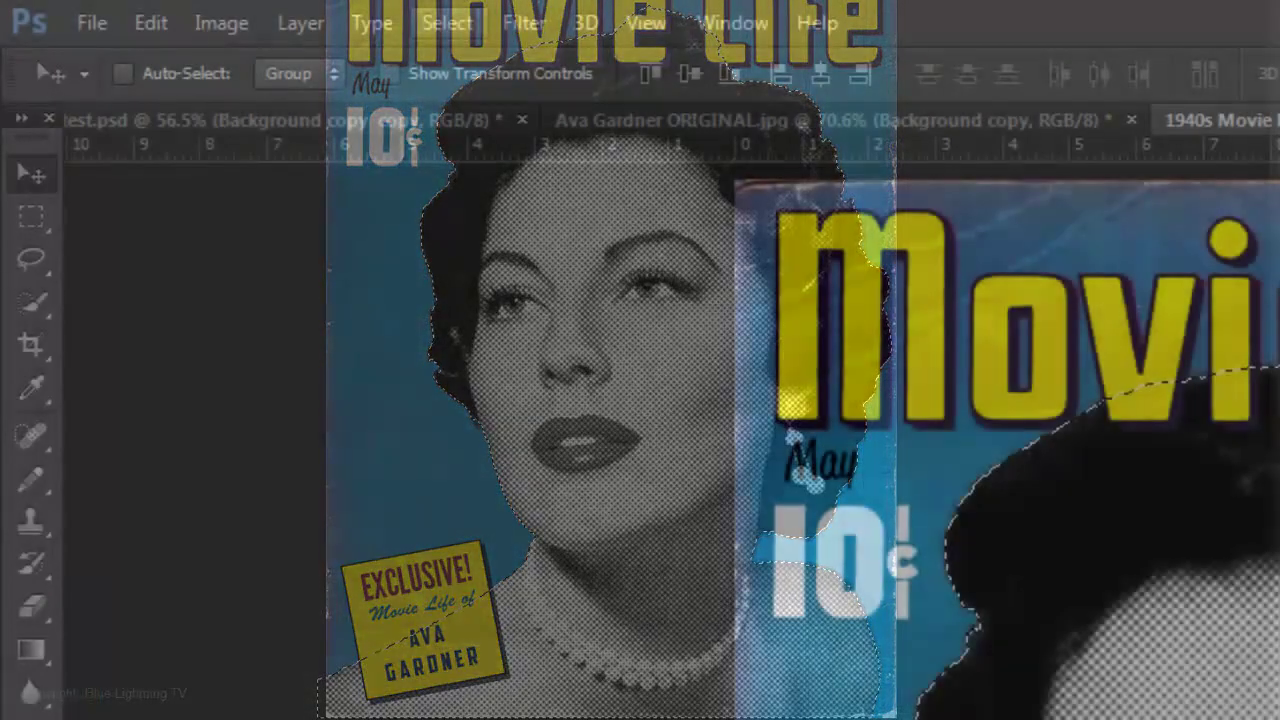
Contract the outline selection by 1 pixel
left_click(447, 22)
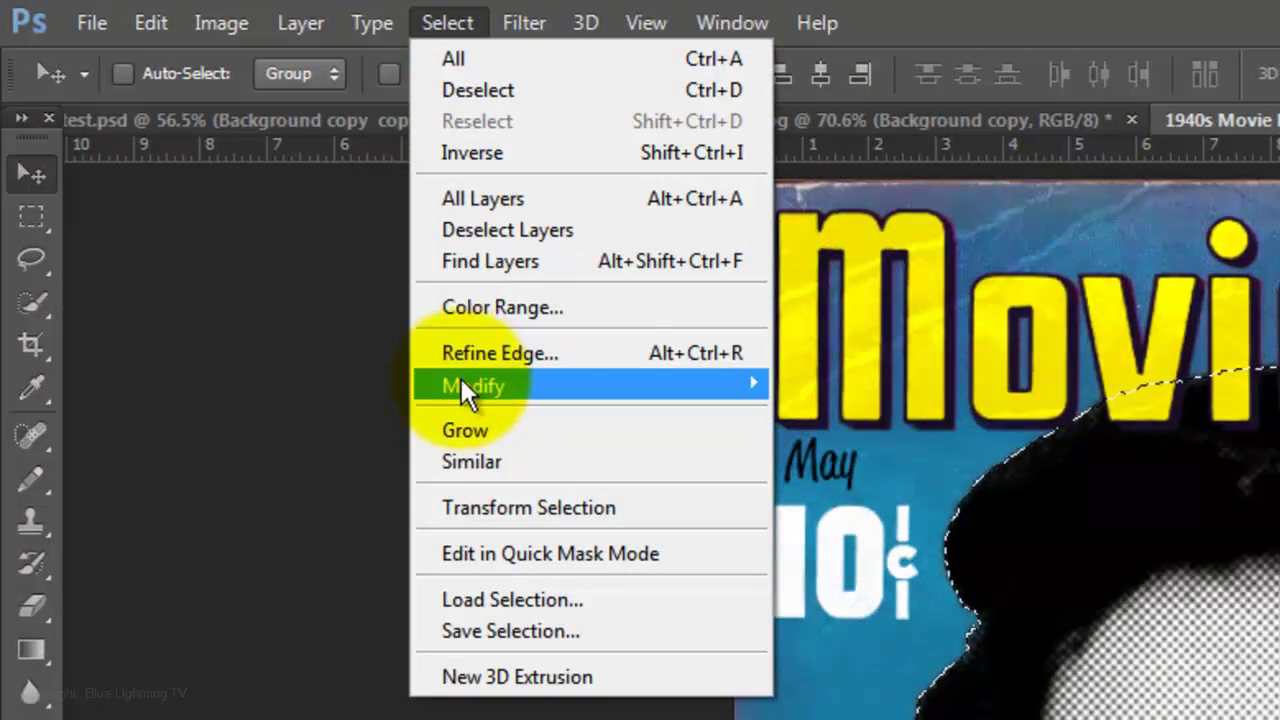
mouse_move(415, 386)
left_click(300, 477)
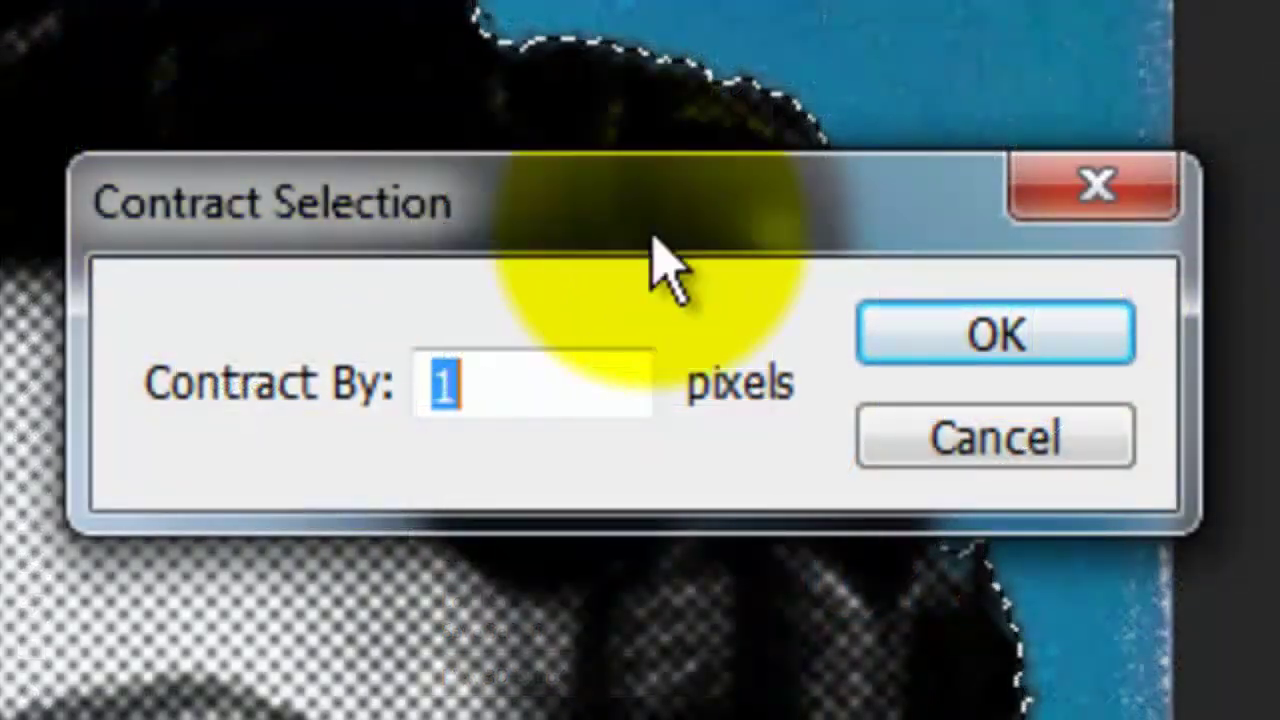
left_click(943, 334)
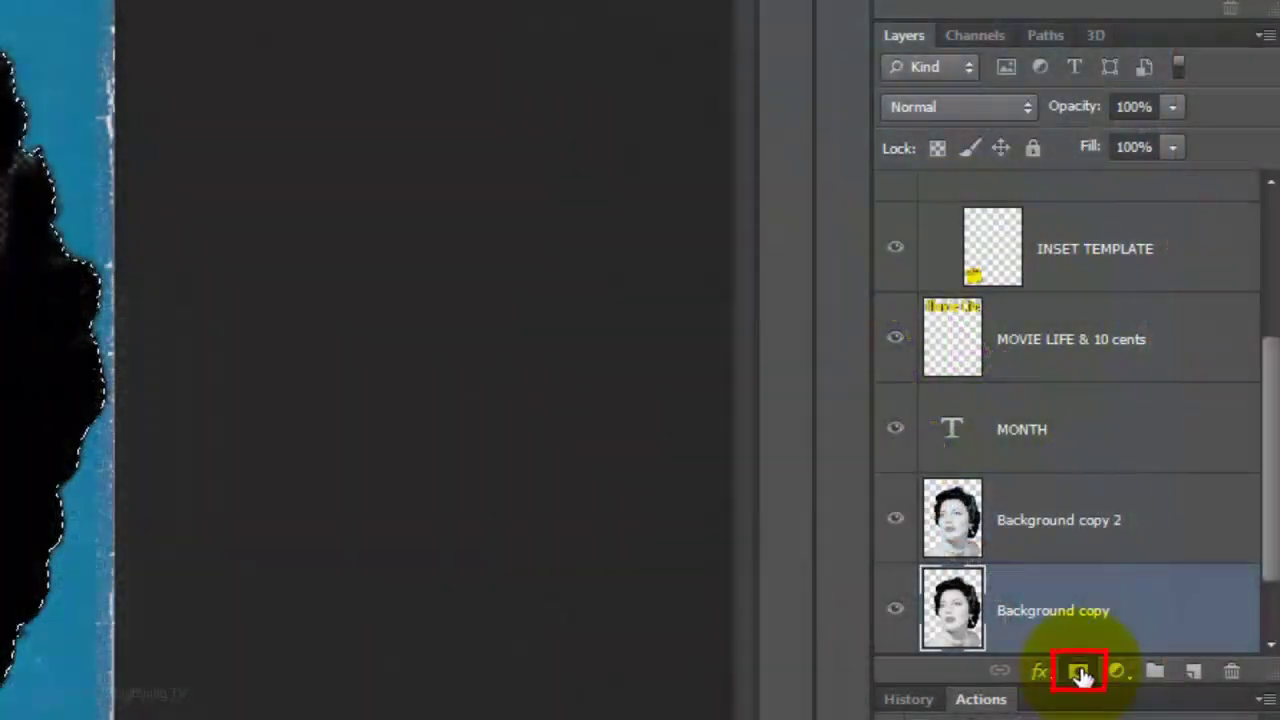
Add a layer mask to Background copy and fill its image with the background colour
left_click(1079, 672)
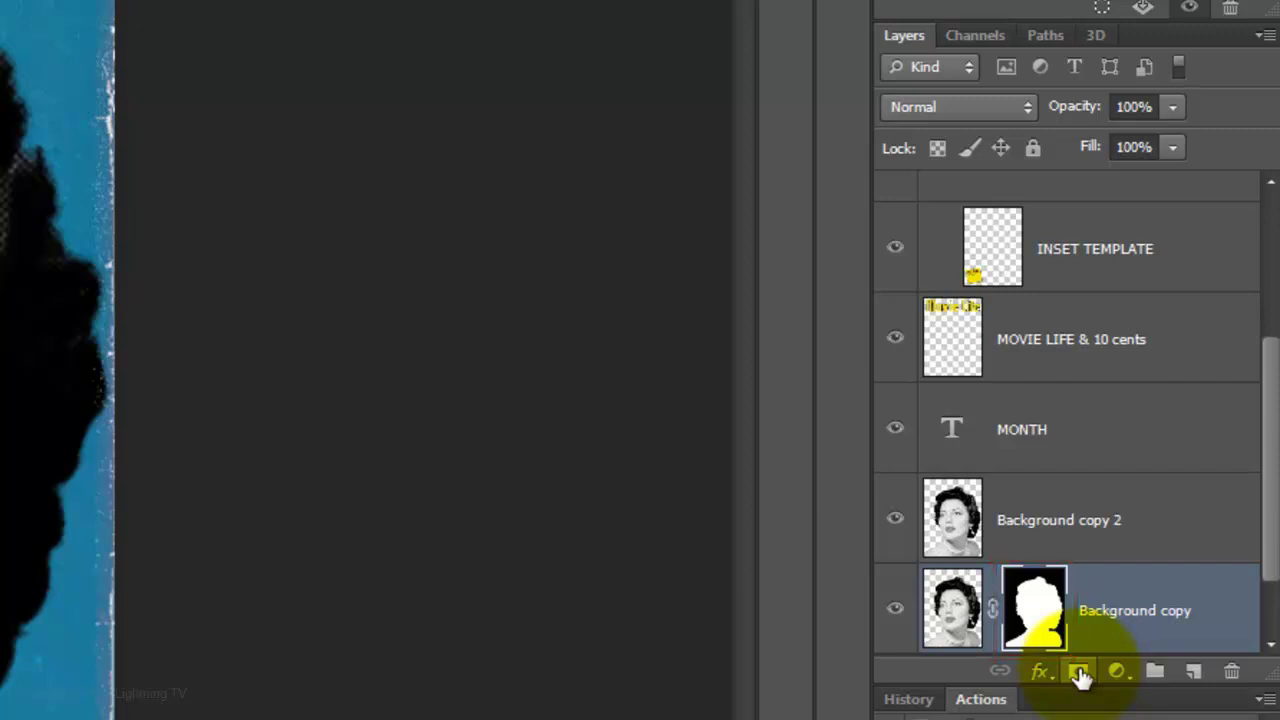
left_click(951, 608)
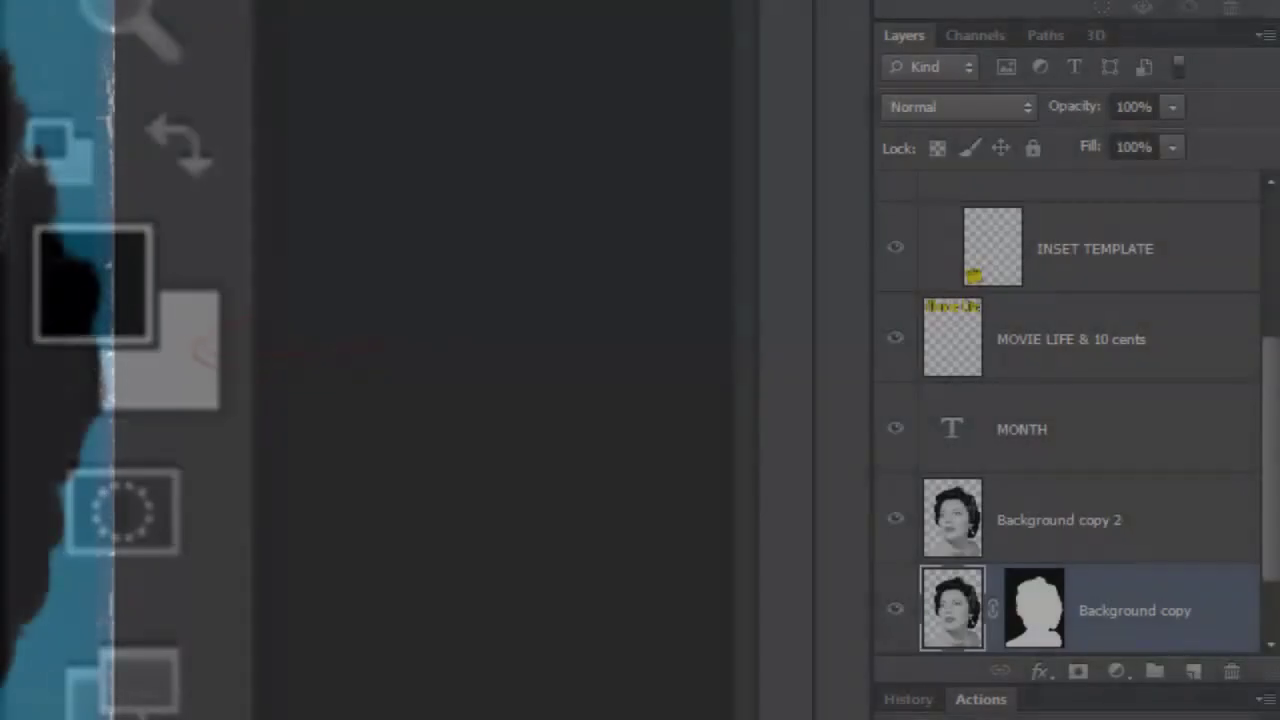
key("ctrl+Delete")
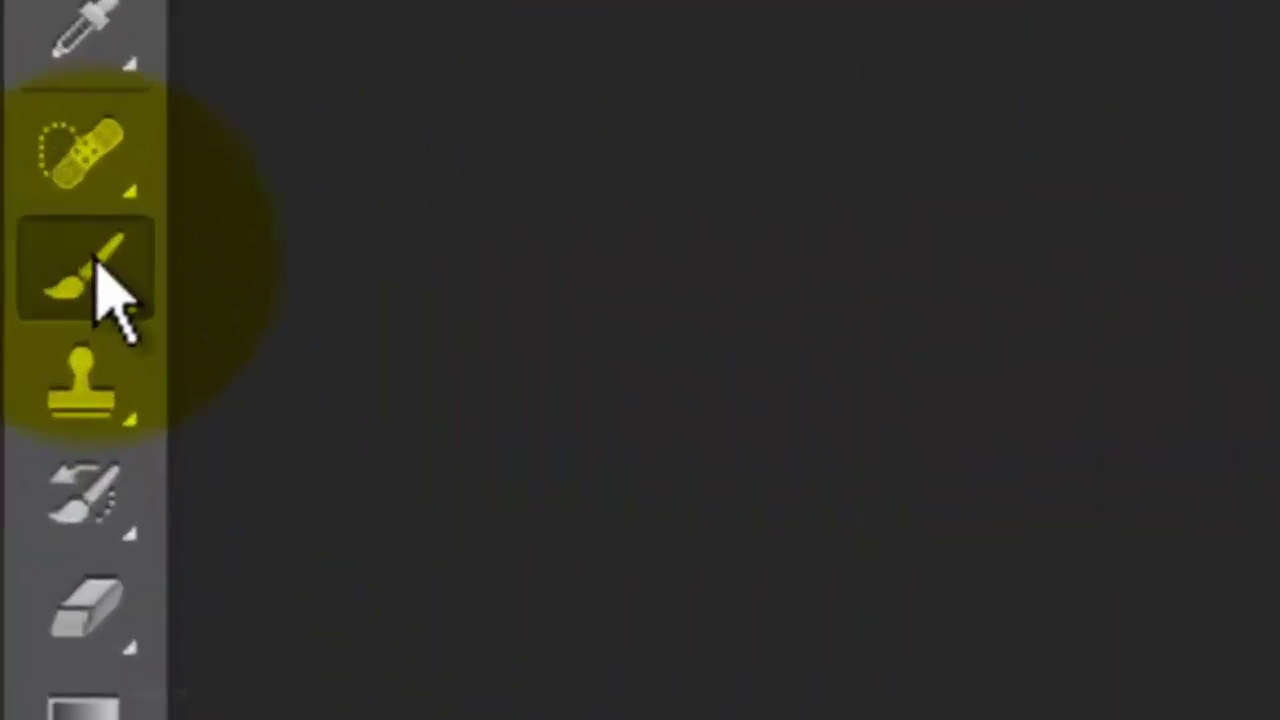
Paint pale pink over the face and skin with the Pencil tool
right_click(14, 197)
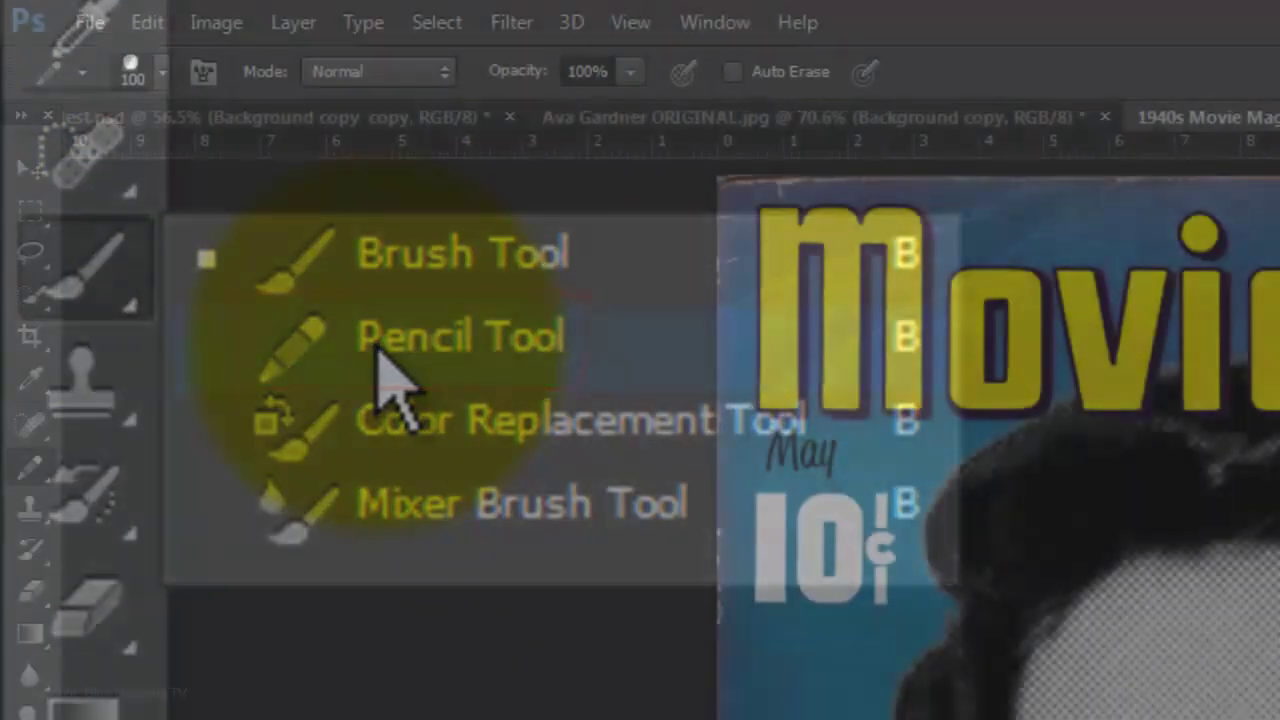
left_click(390, 370)
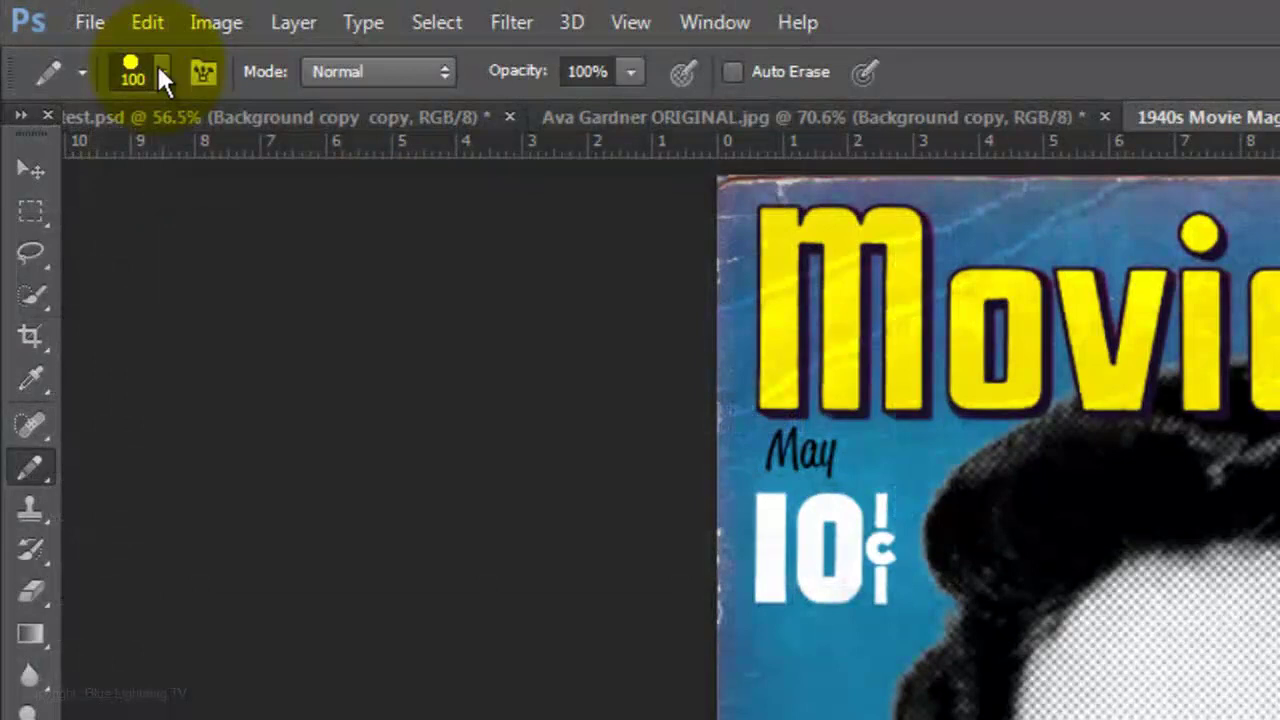
left_click(160, 68)
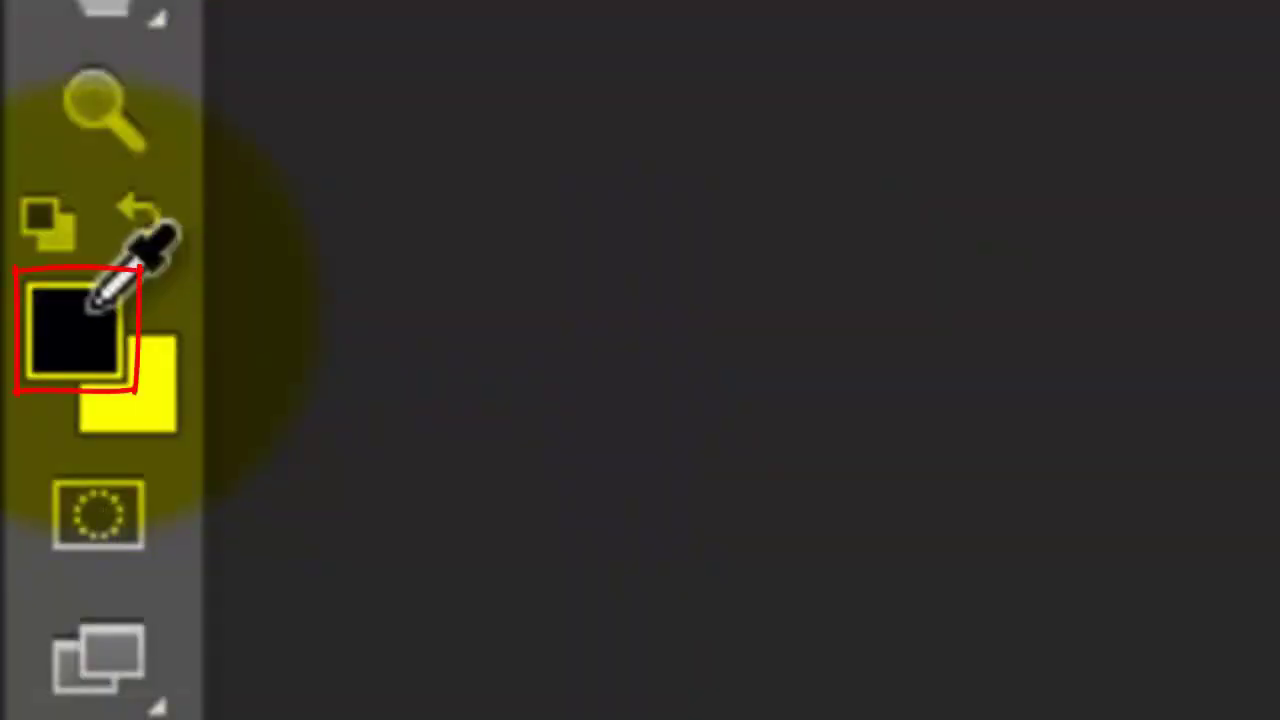
left_click(90, 305)
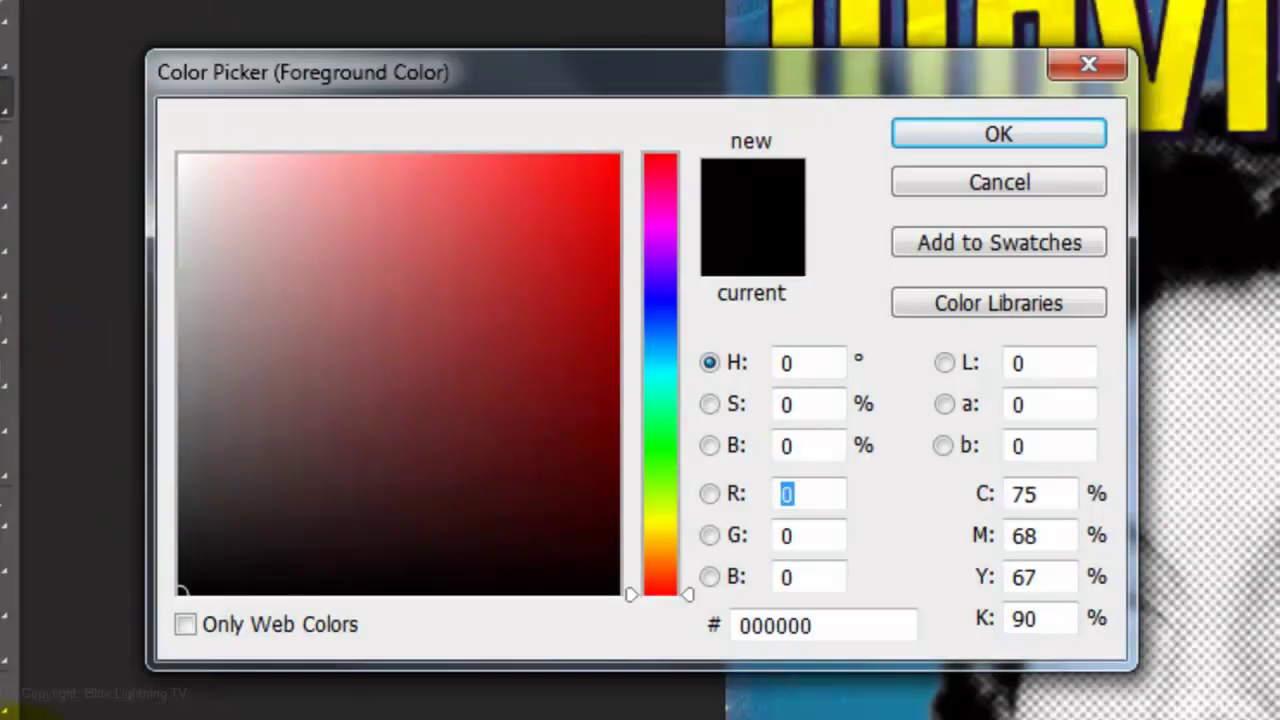
left_click_drag(312, 162, 282, 155)
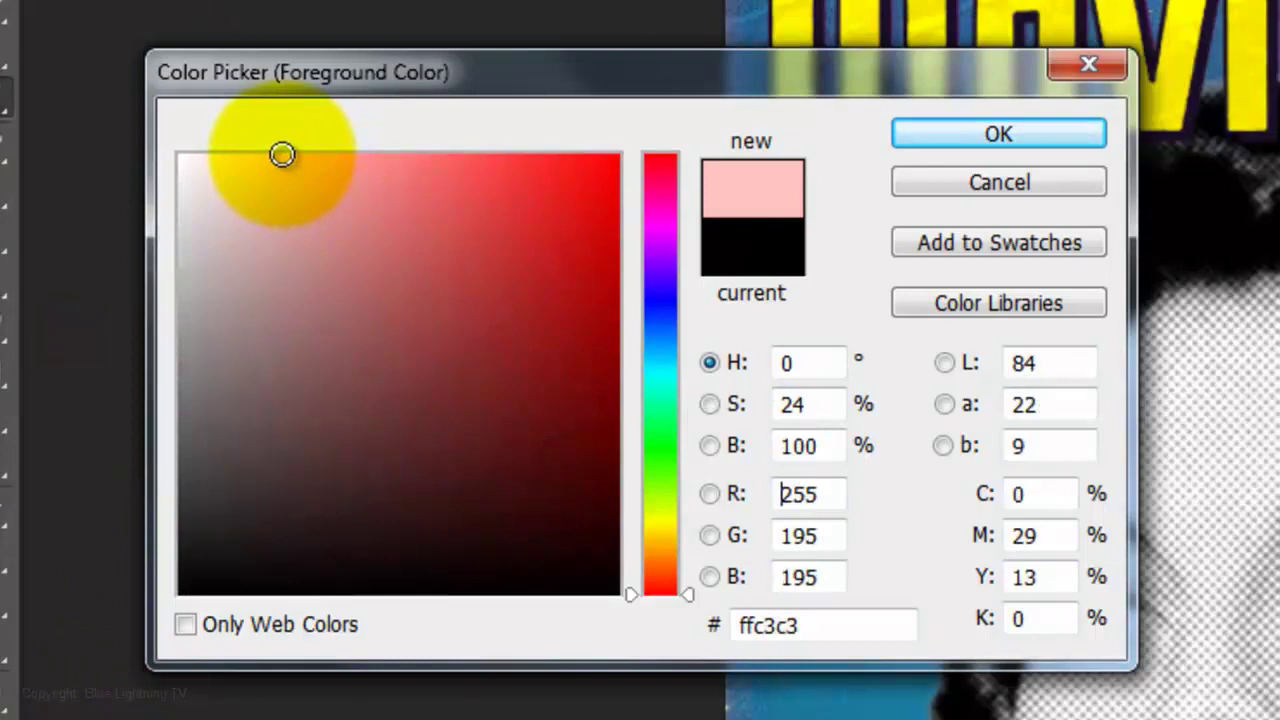
left_click(950, 134)
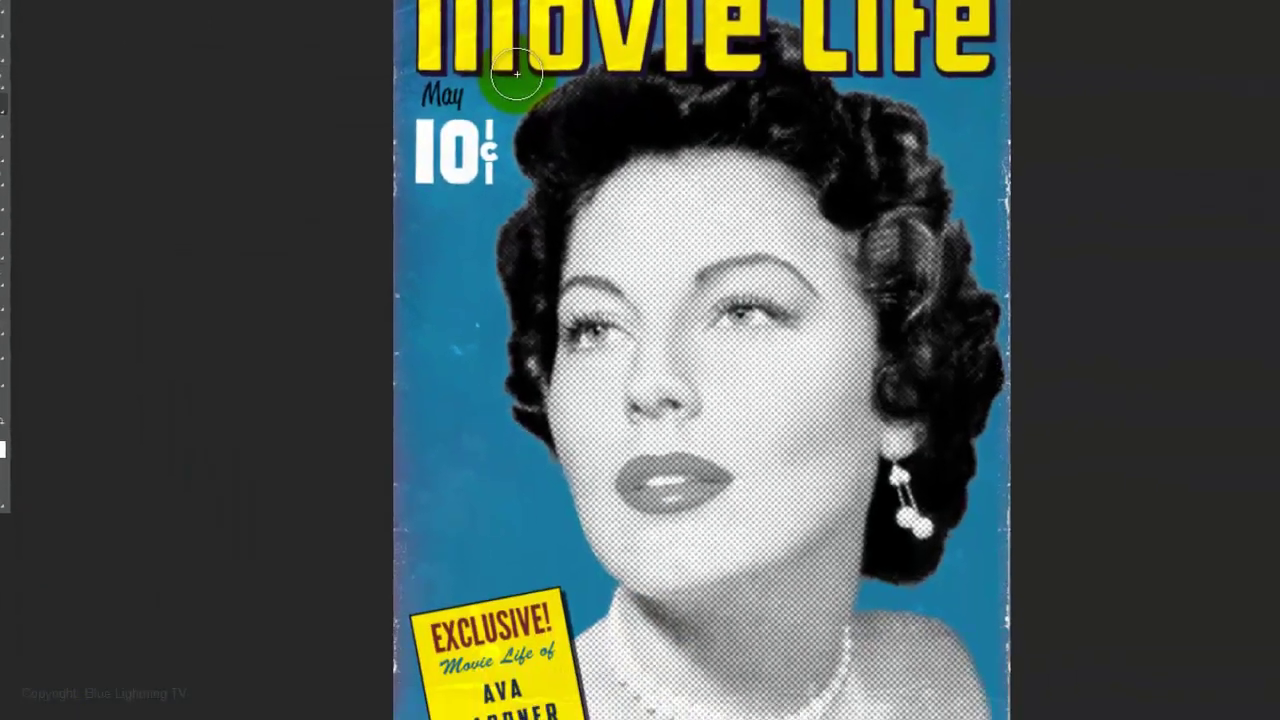
mouse_move(530, 210)
left_mouse_down()
mouse_move(657, 149)
mouse_move(824, 395)
mouse_move(534, 294)
mouse_move(703, 374)
mouse_move(351, 694)
mouse_move(885, 688)
mouse_move(714, 566)
mouse_move(749, 557)
mouse_move(743, 500)
left_mouse_up()
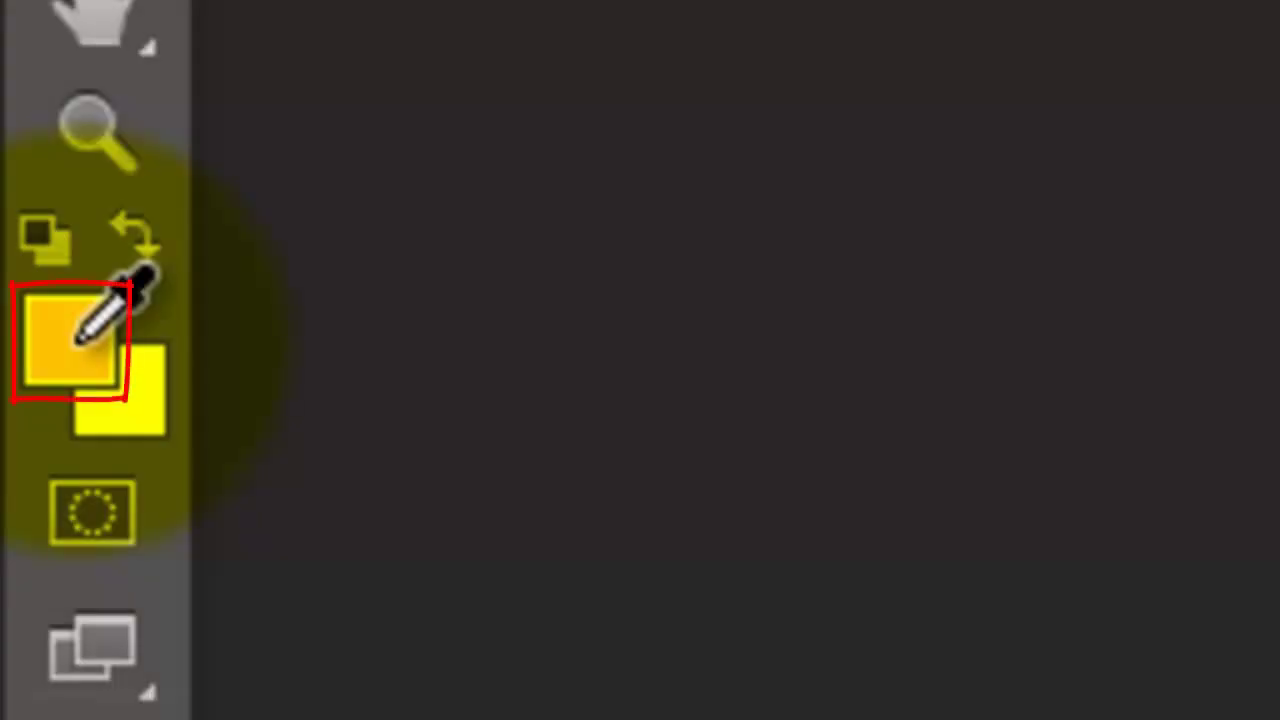
Set the foreground colour to a stronger red, fb5757
left_click(100, 322)
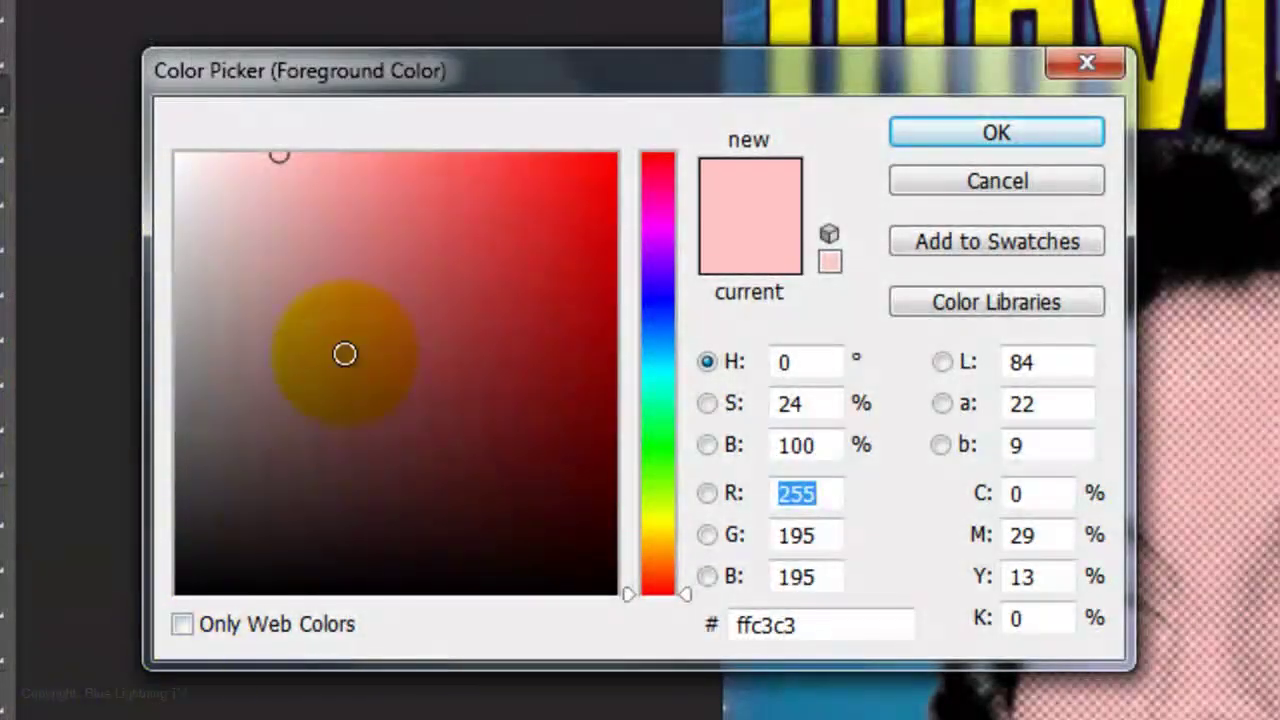
left_click_drag(380, 160, 464, 160)
left_click(975, 131)
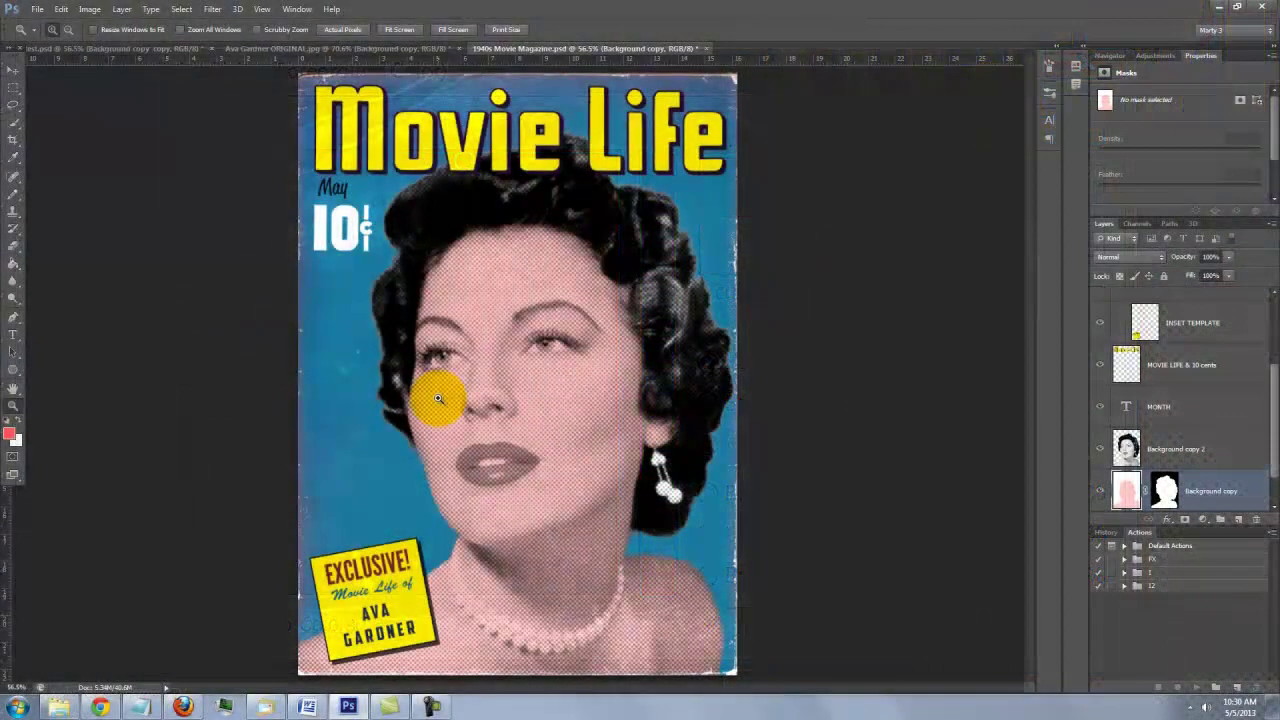
key("z")
Zoom in on the mouth, outline the lips in red with a small pencil, and bucket-fill them red
left_click_drag(413, 414, 572, 508)
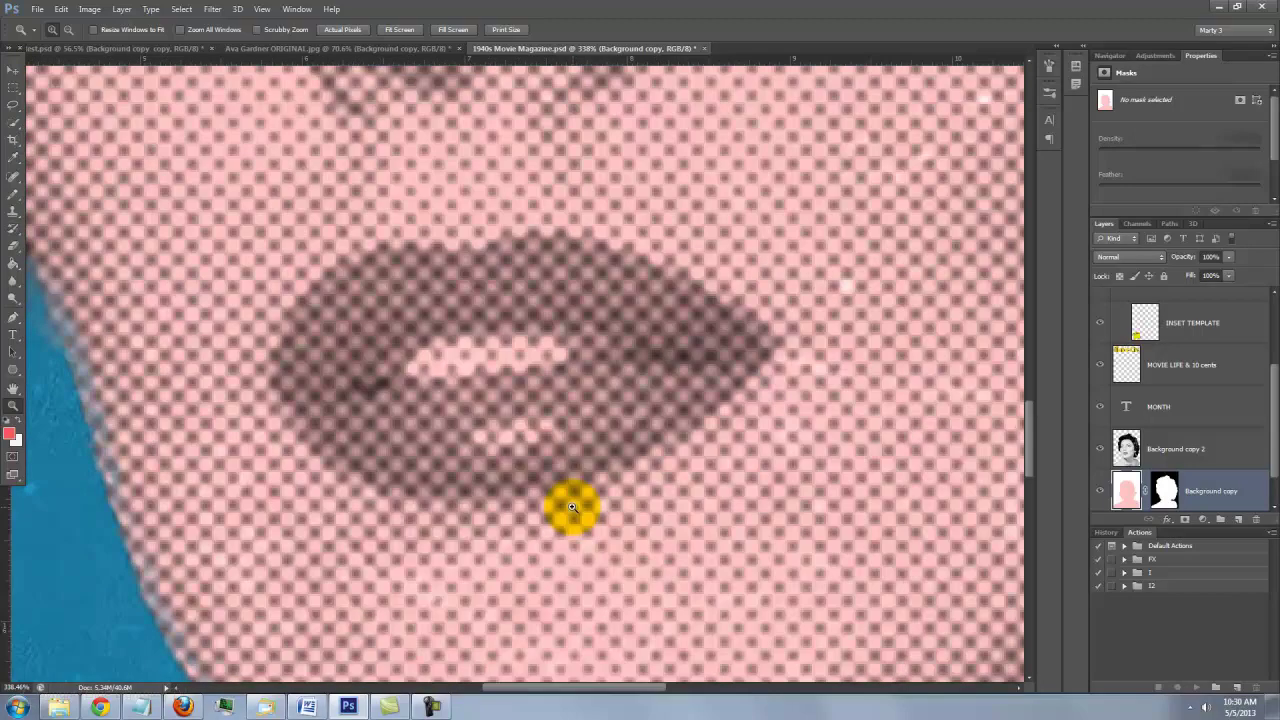
key("b")
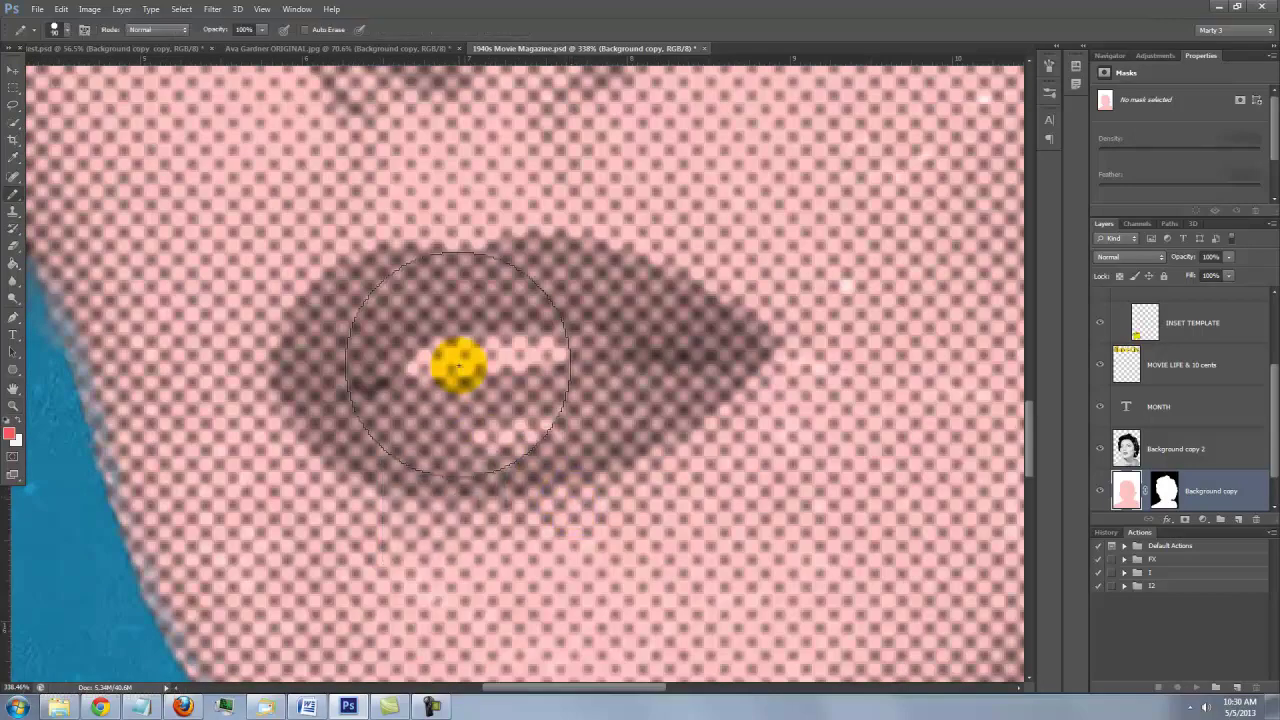
key("bracketleft")
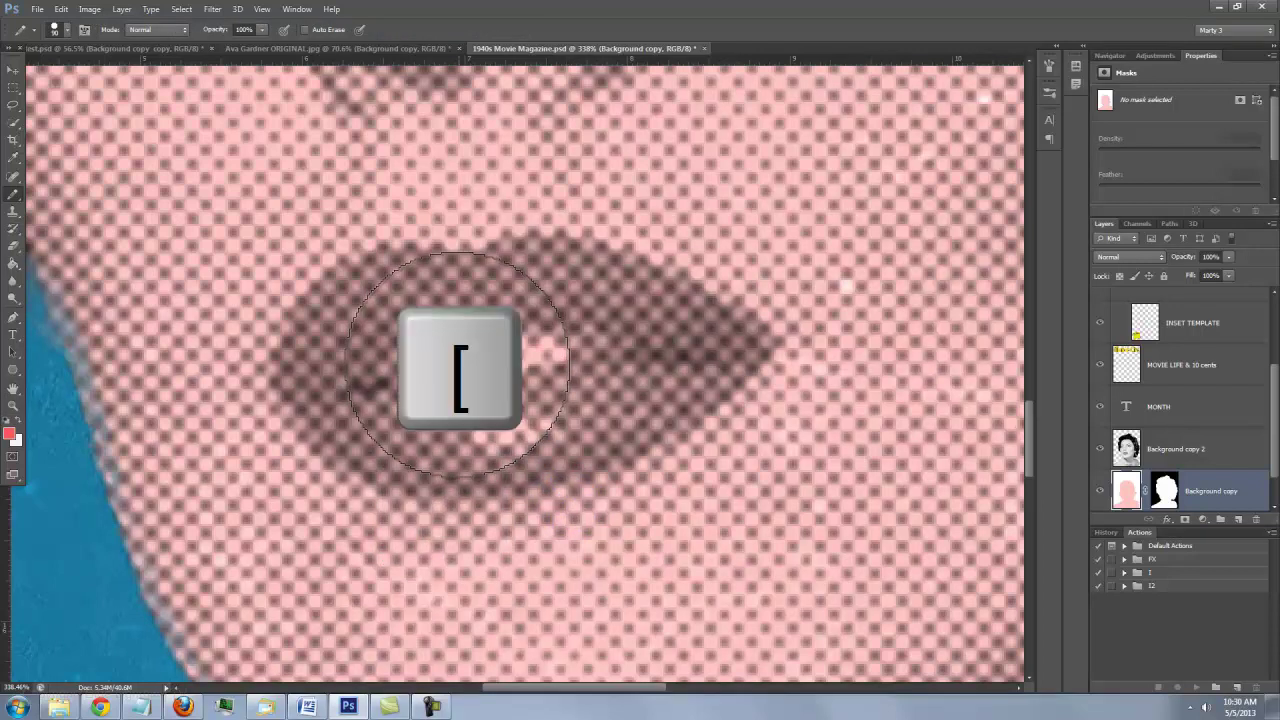
key("bracketleft")
key("bracketleft")
key("bracketleft")
key("bracketleft")
key("bracketleft")
key("bracketleft")
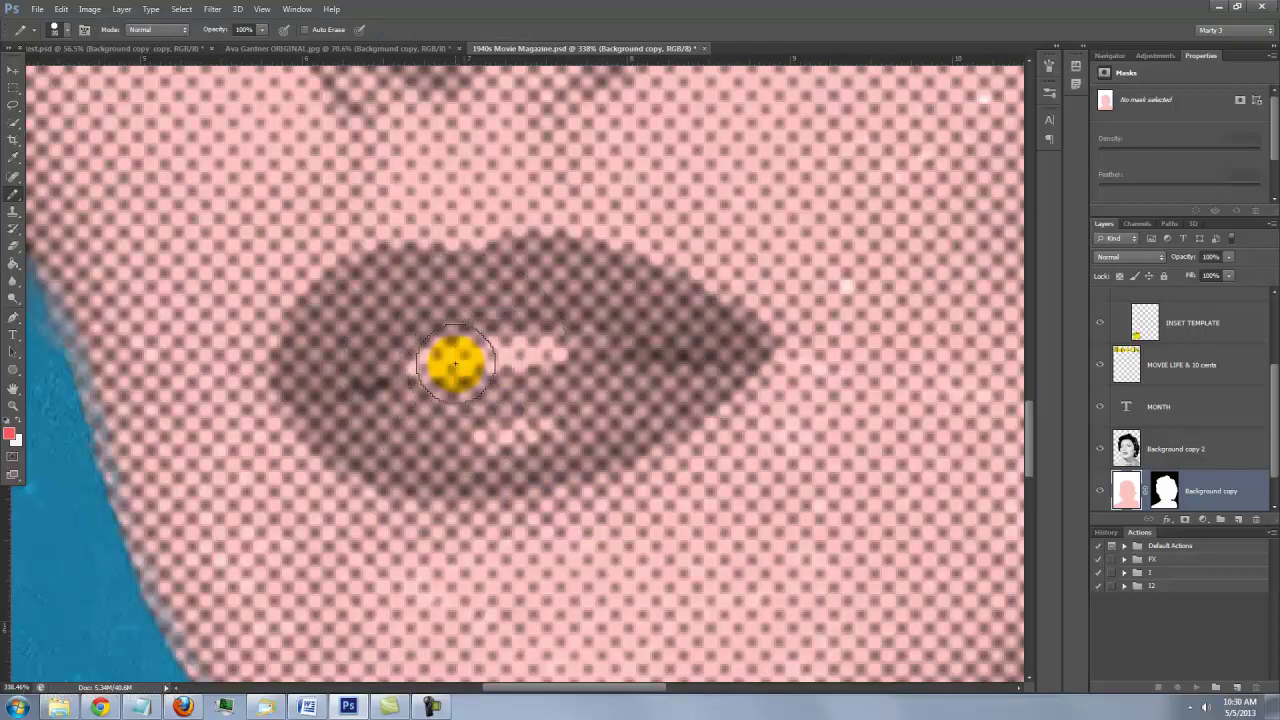
mouse_move(272, 366)
left_mouse_down()
mouse_move(449, 260)
mouse_move(668, 282)
mouse_move(774, 342)
mouse_move(605, 452)
mouse_move(393, 478)
mouse_move(277, 363)
left_mouse_up()
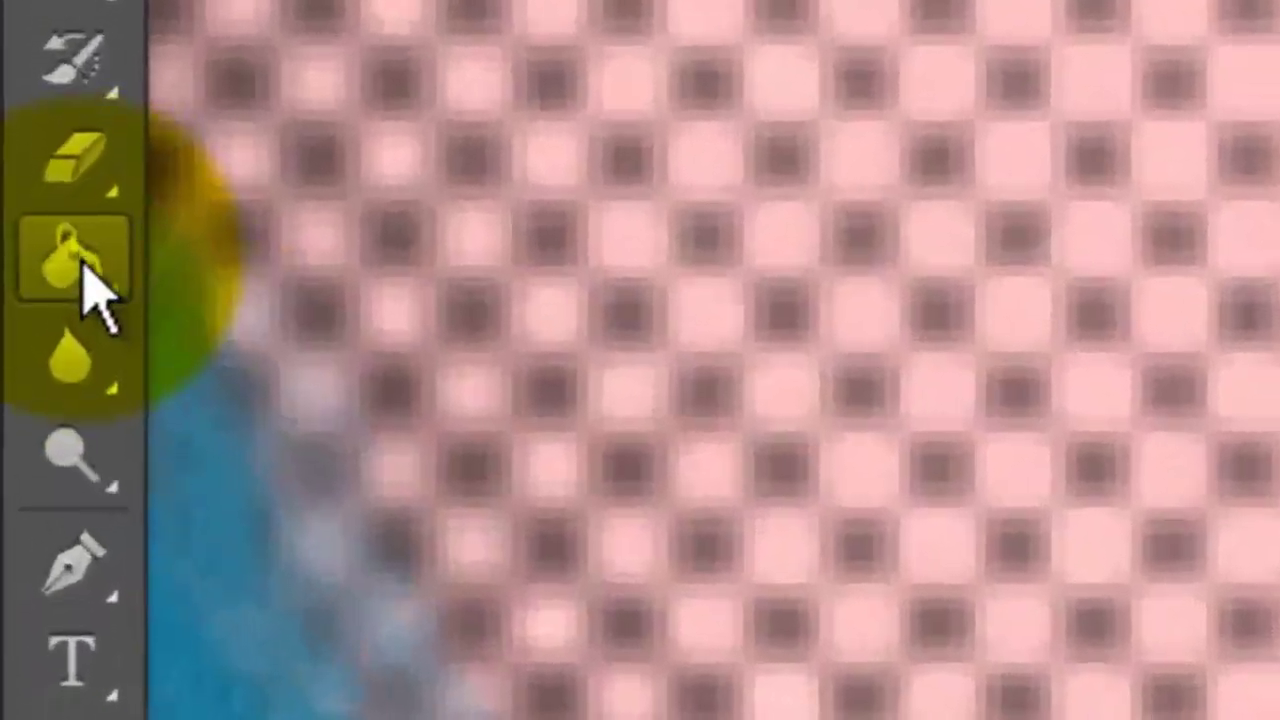
left_click(37, 262)
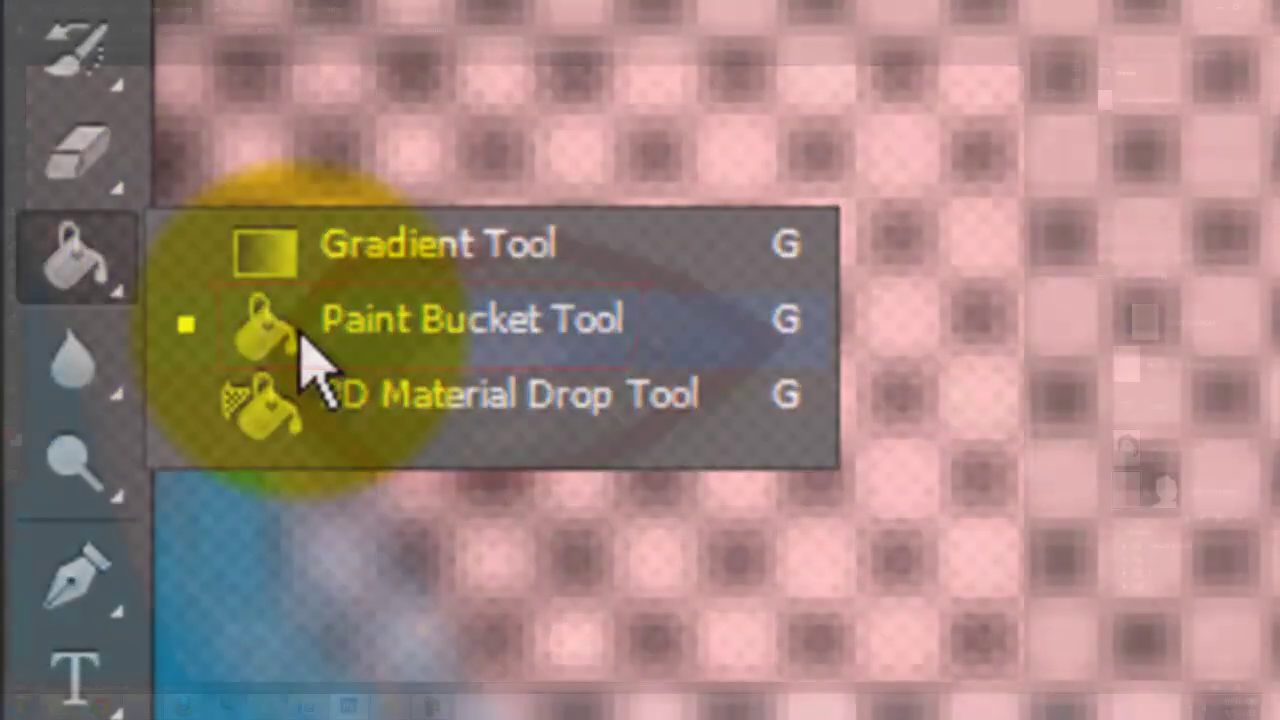
left_click(302, 338)
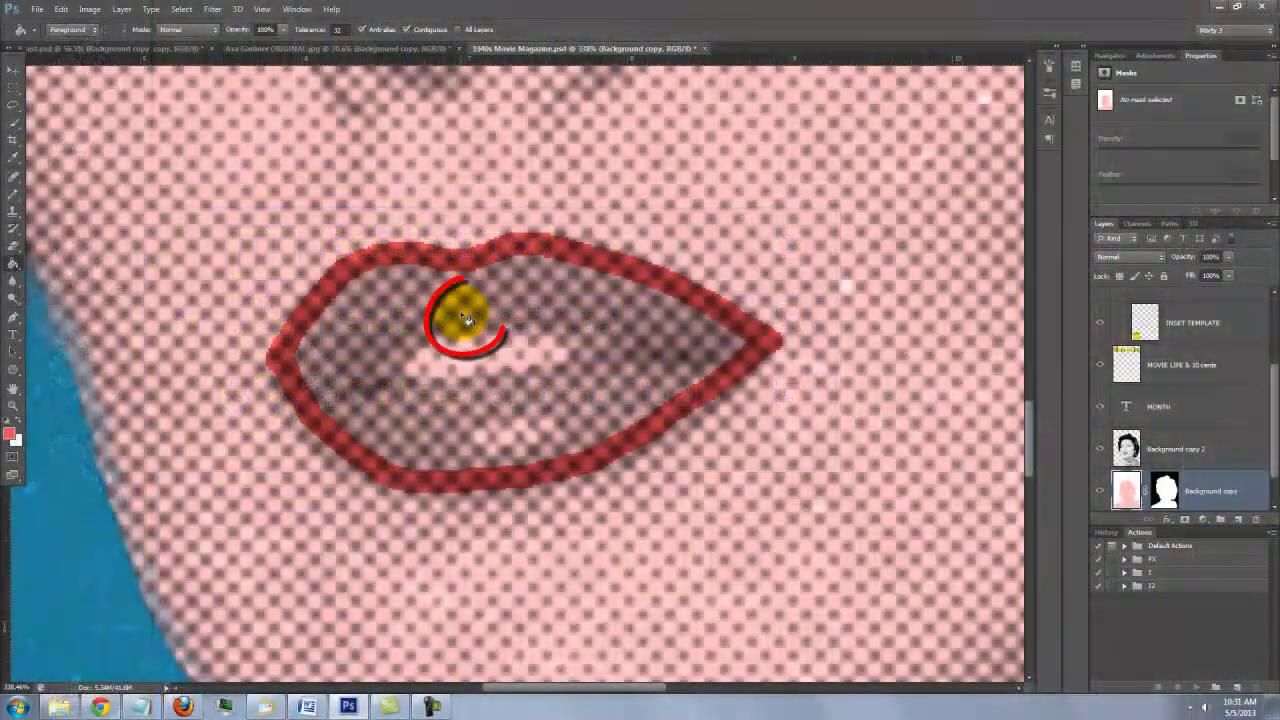
left_click(466, 318)
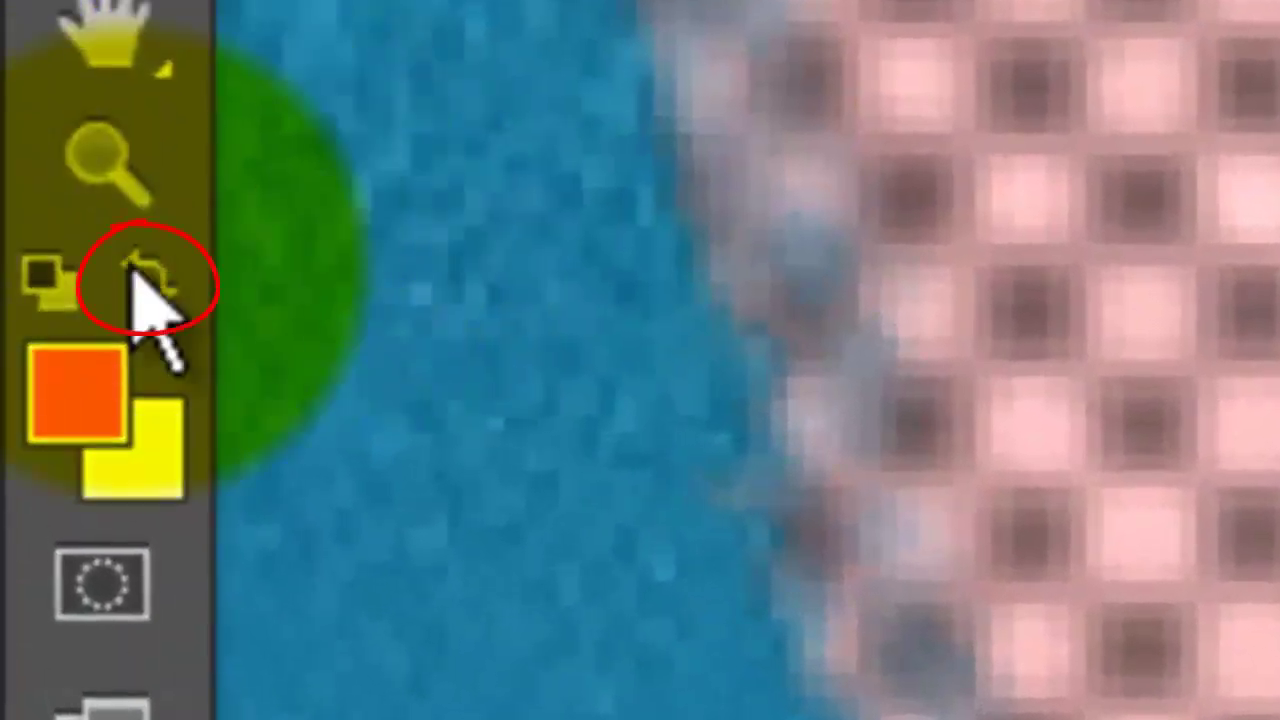
Swap to white and brush white over the teeth between the lips
key("x")
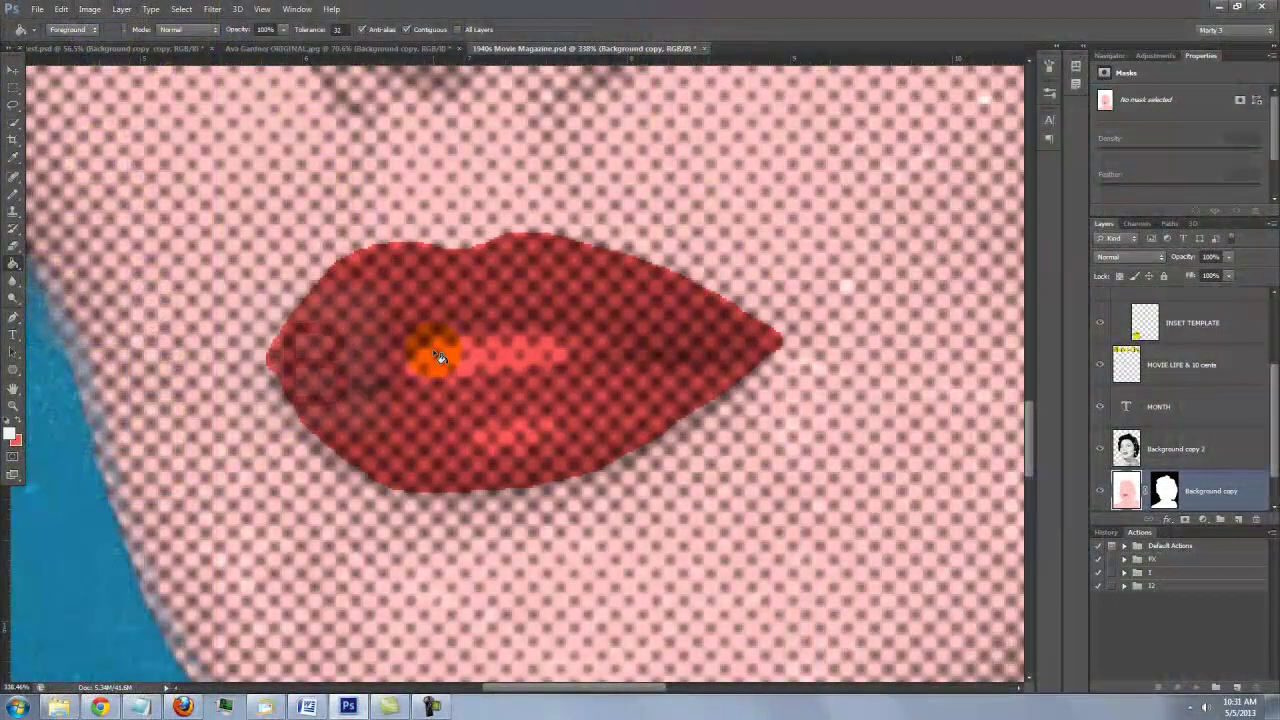
key("b")
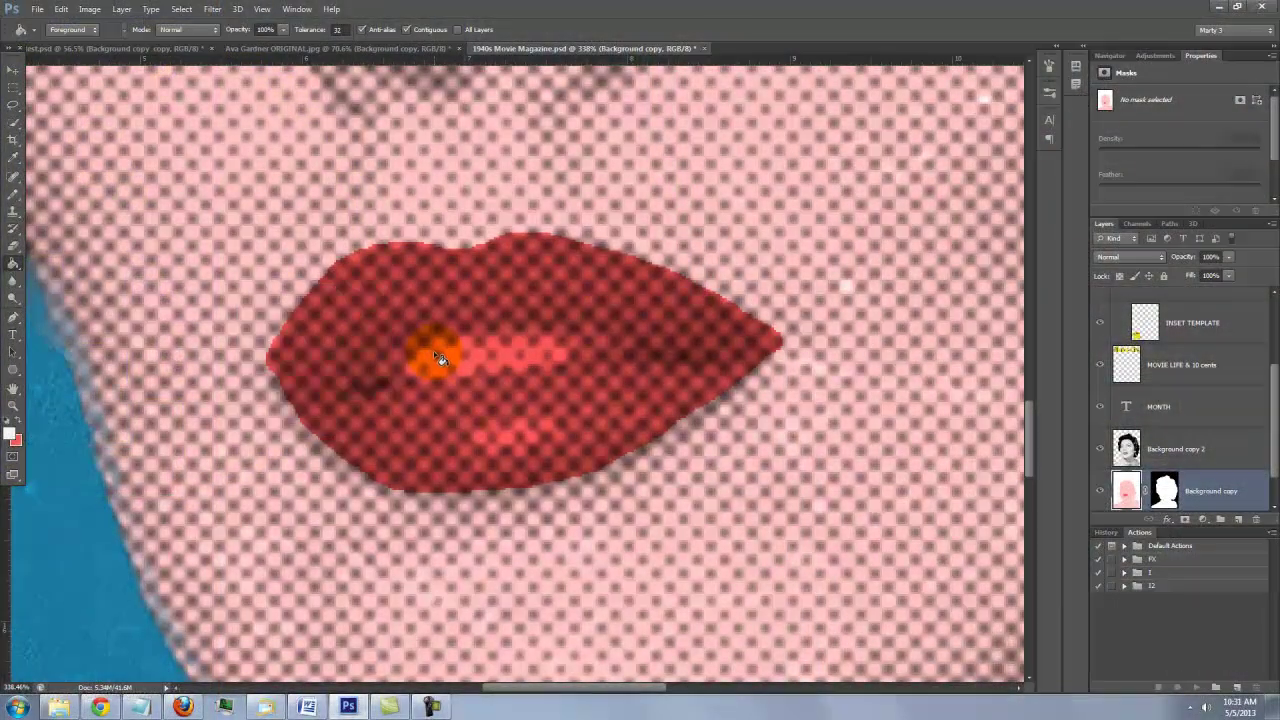
mouse_move(371, 368)
left_mouse_down()
mouse_move(426, 349)
mouse_move(524, 333)
mouse_move(588, 342)
mouse_move(581, 356)
mouse_move(416, 370)
mouse_move(562, 341)
mouse_move(452, 350)
left_mouse_up()
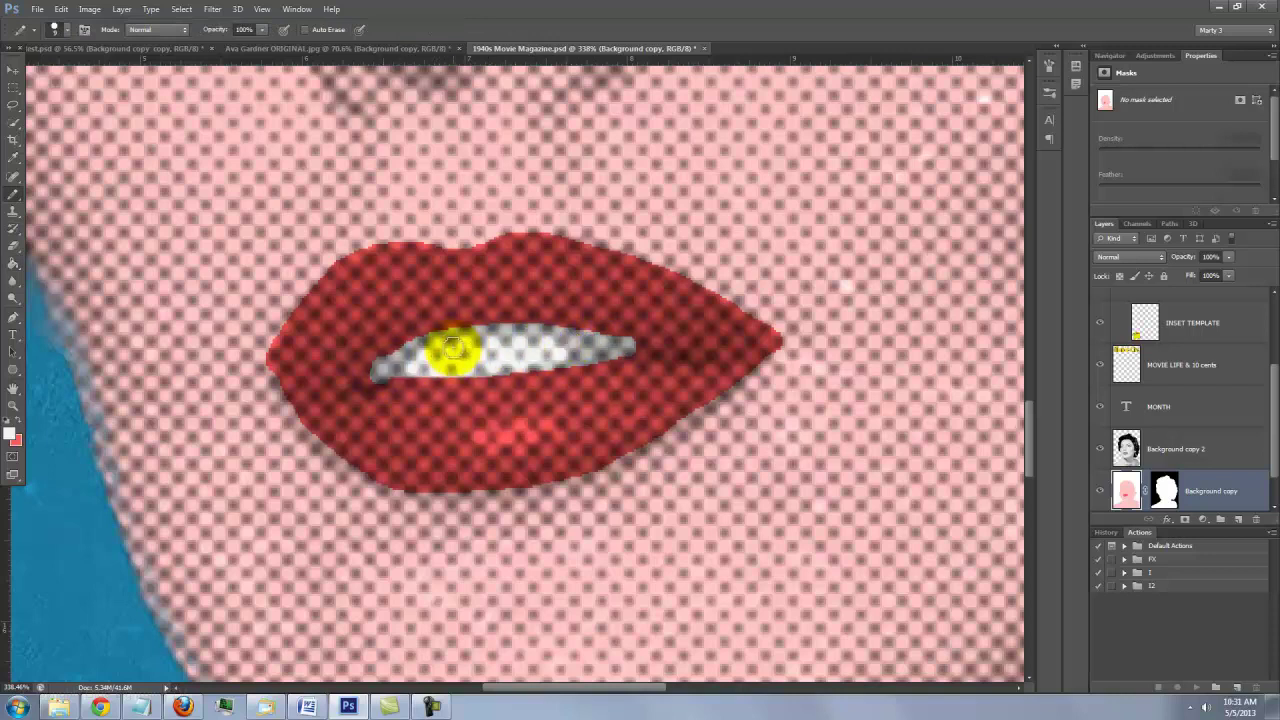
Paint the whites of the right and left eyes around the green irises
key("space")
scroll(517, 349, "up", 10)
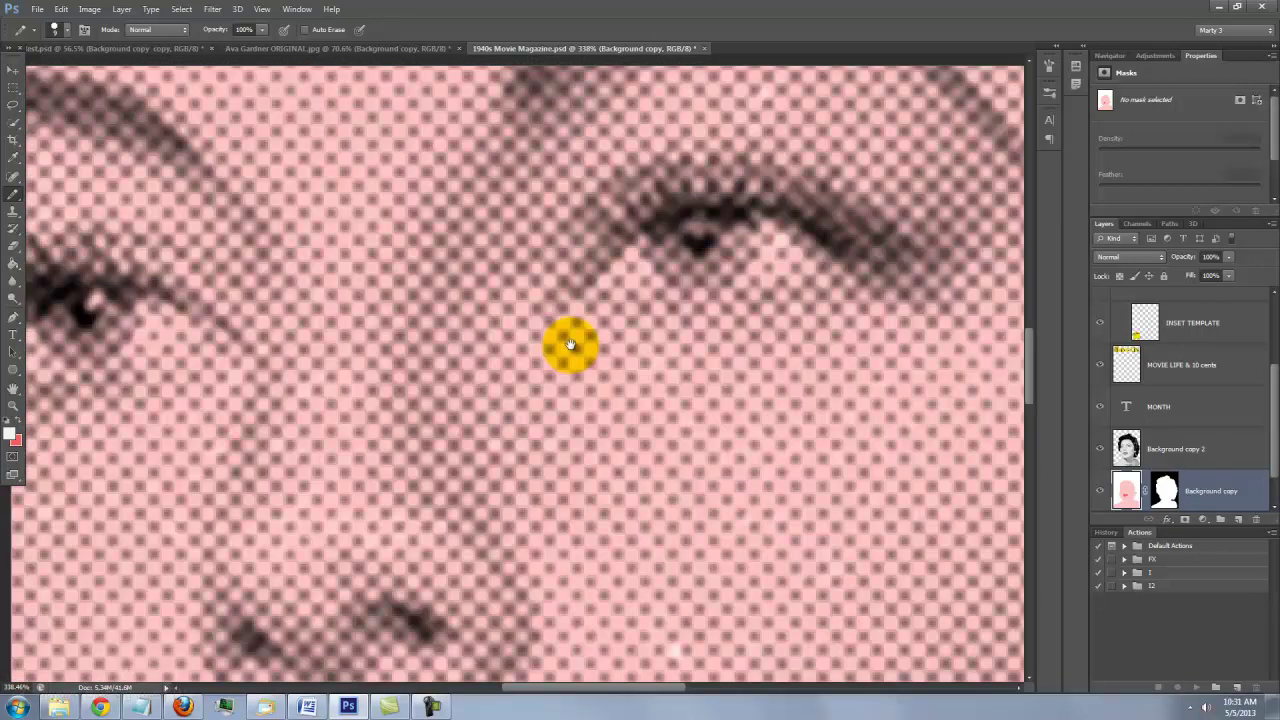
scroll(565, 342, "up", 3)
left_click_drag(566, 343, 591, 334)
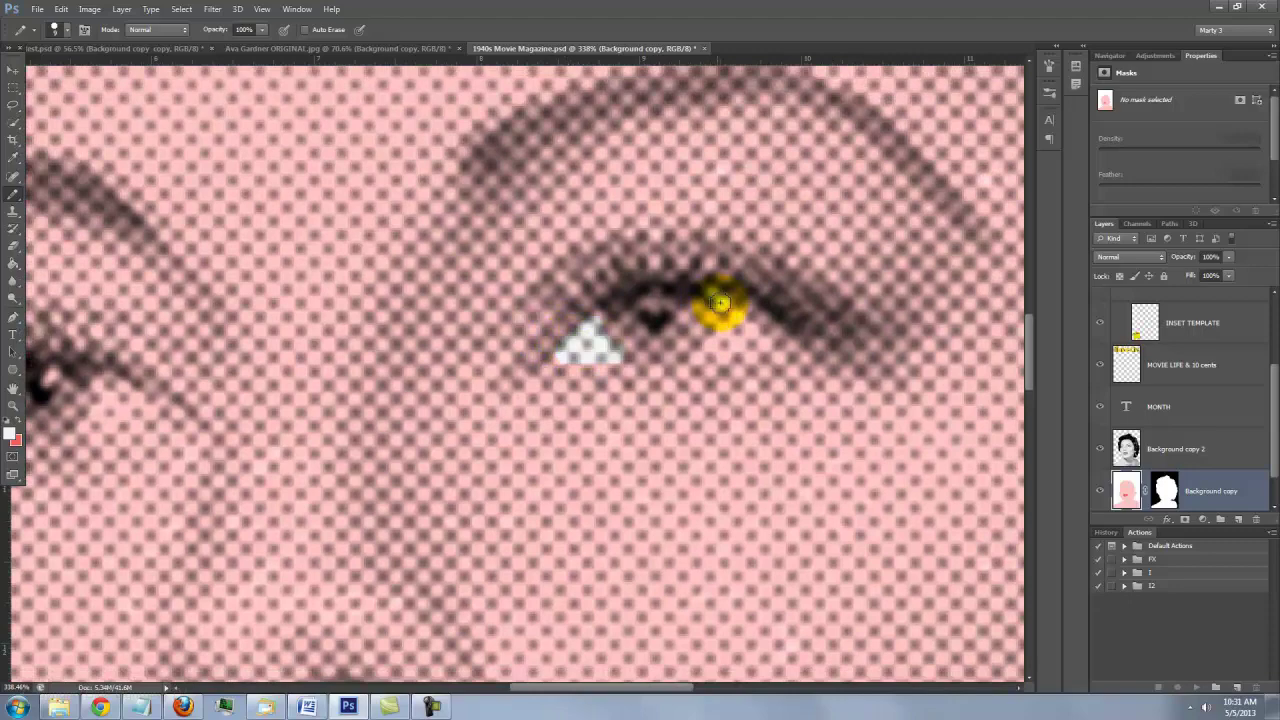
left_click_drag(716, 297, 766, 323)
left_click_drag(529, 343, 714, 321)
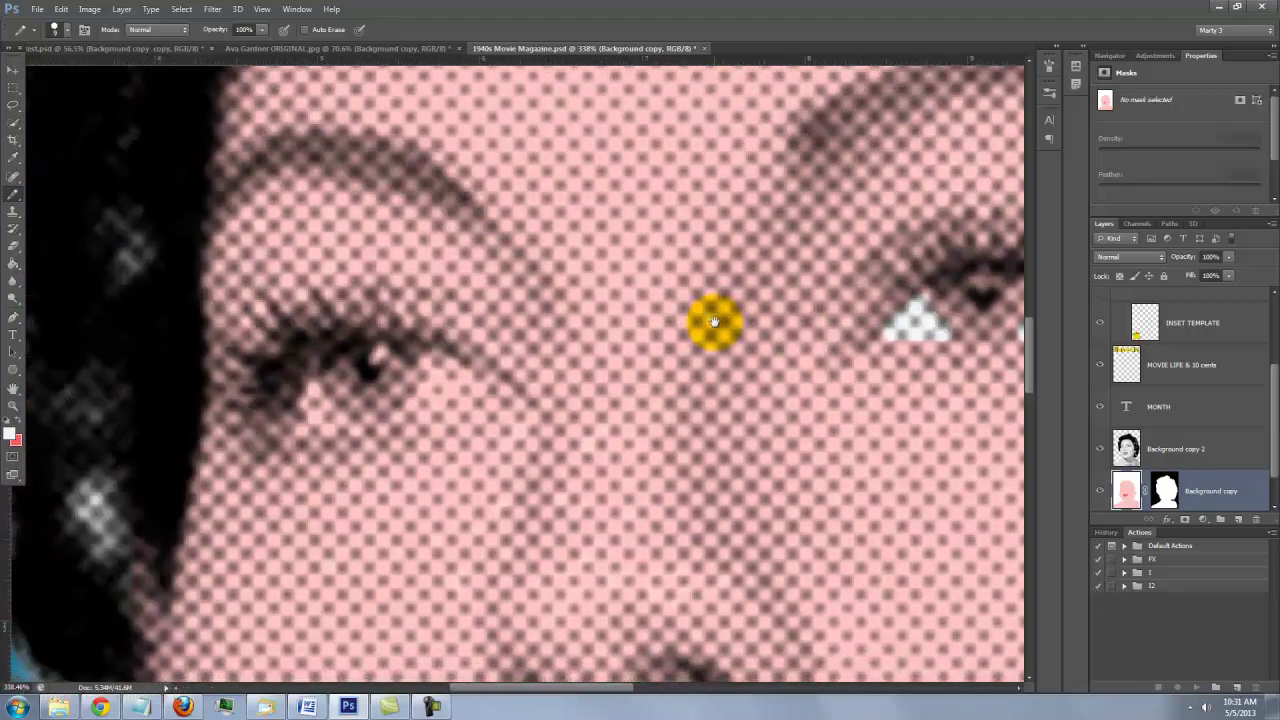
mouse_move(329, 400)
left_mouse_down()
mouse_move(271, 423)
mouse_move(420, 363)
mouse_move(453, 402)
mouse_move(357, 423)
mouse_move(457, 366)
left_mouse_up()
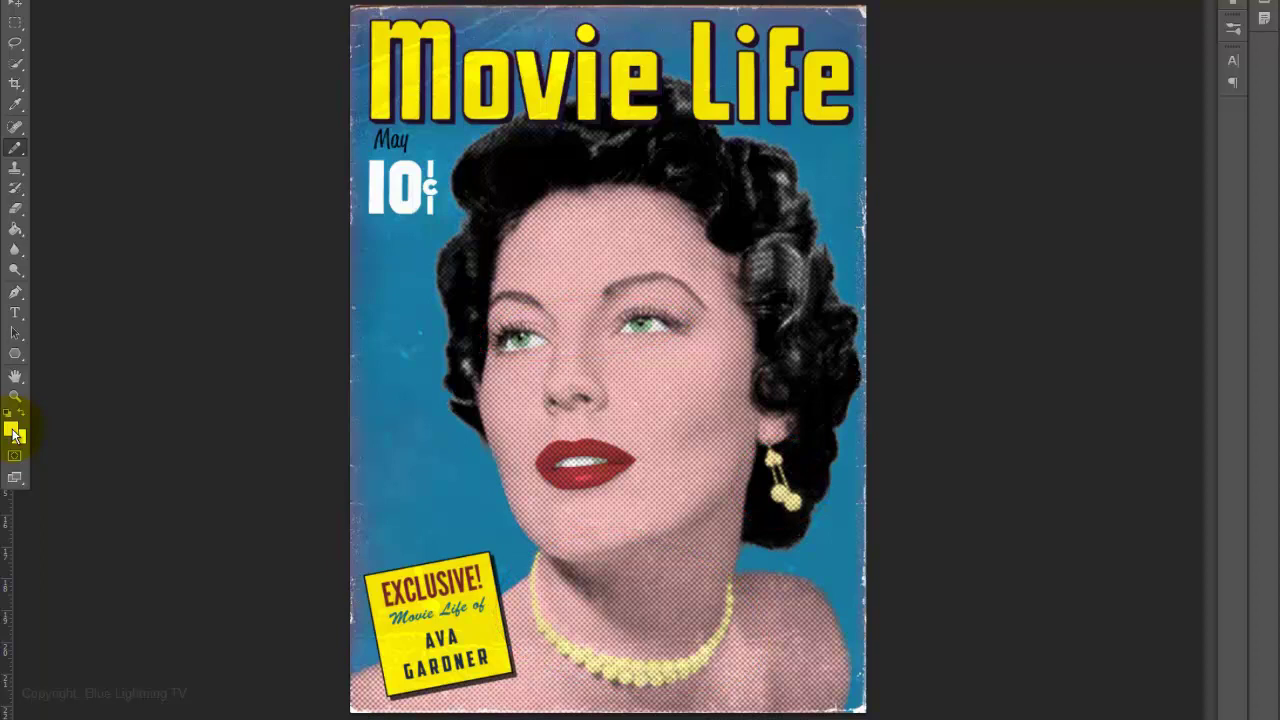
Set the foreground painting colour to soft pink ff7a7a
left_click(12, 430)
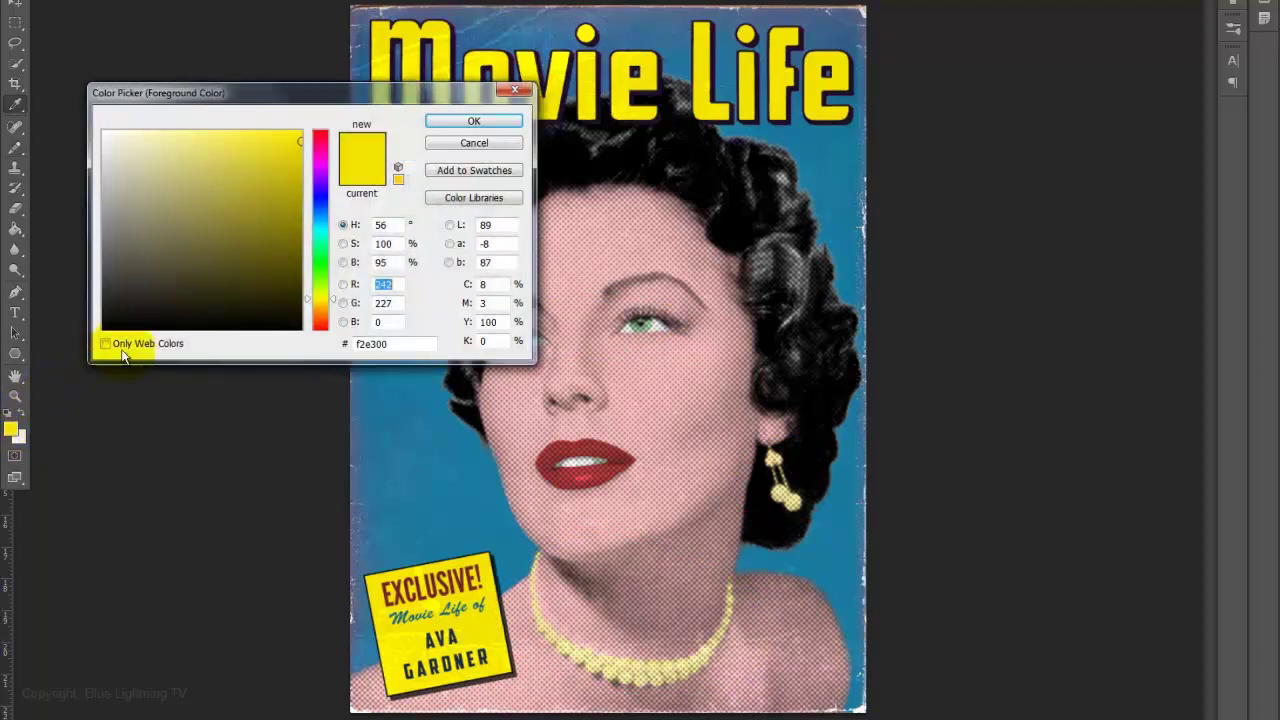
left_click_drag(315, 160, 318, 130)
left_click(206, 131)
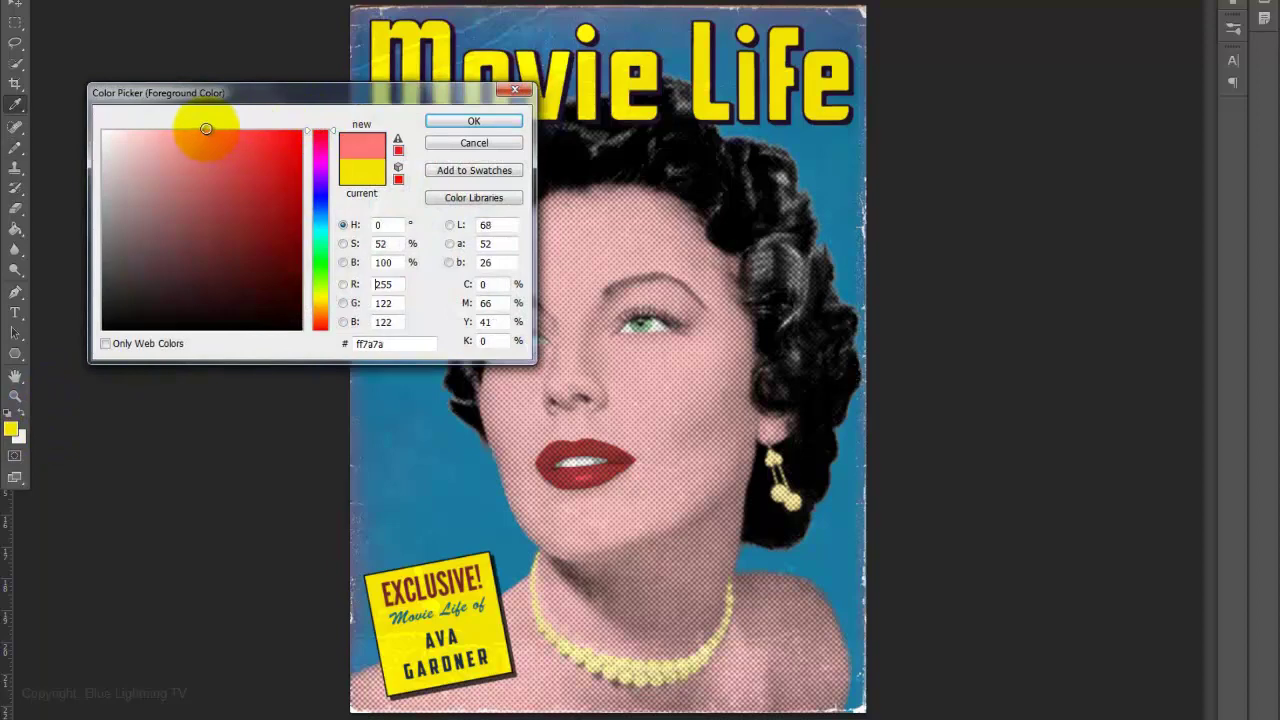
left_click(466, 121)
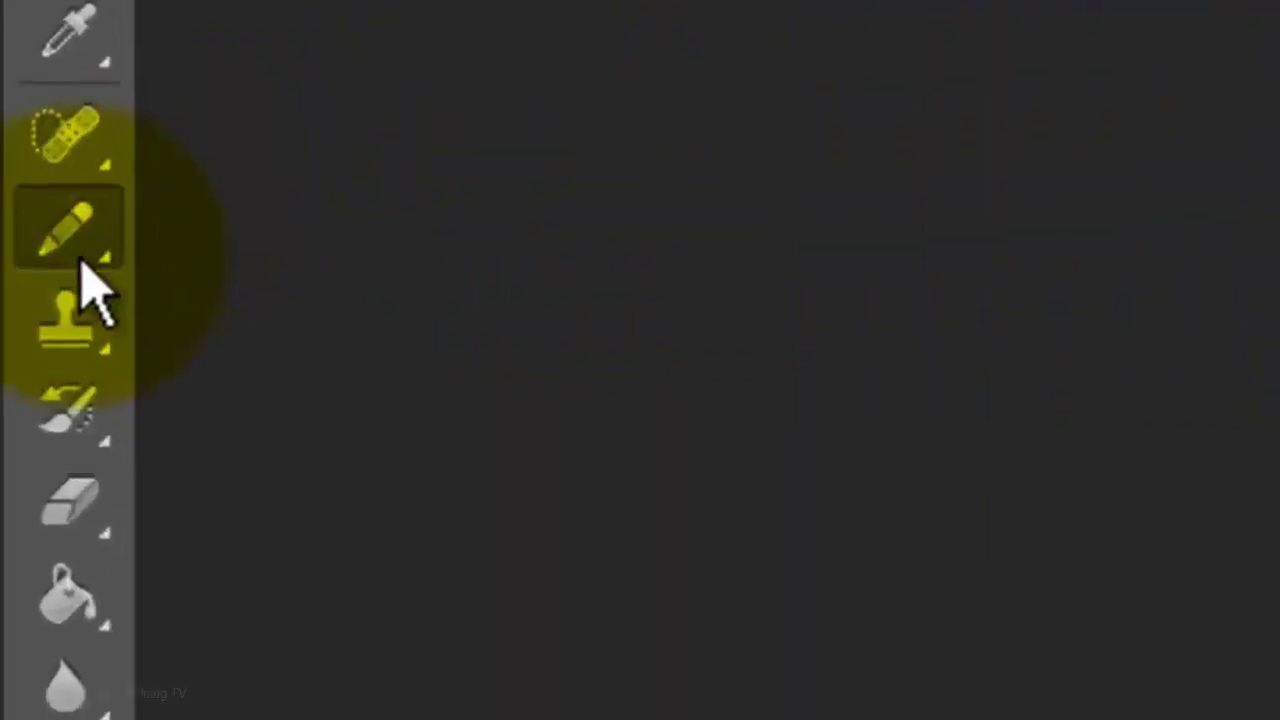
Set up a soft Brush at 300 px size, 0% hardness and 20% opacity
right_click(82, 262)
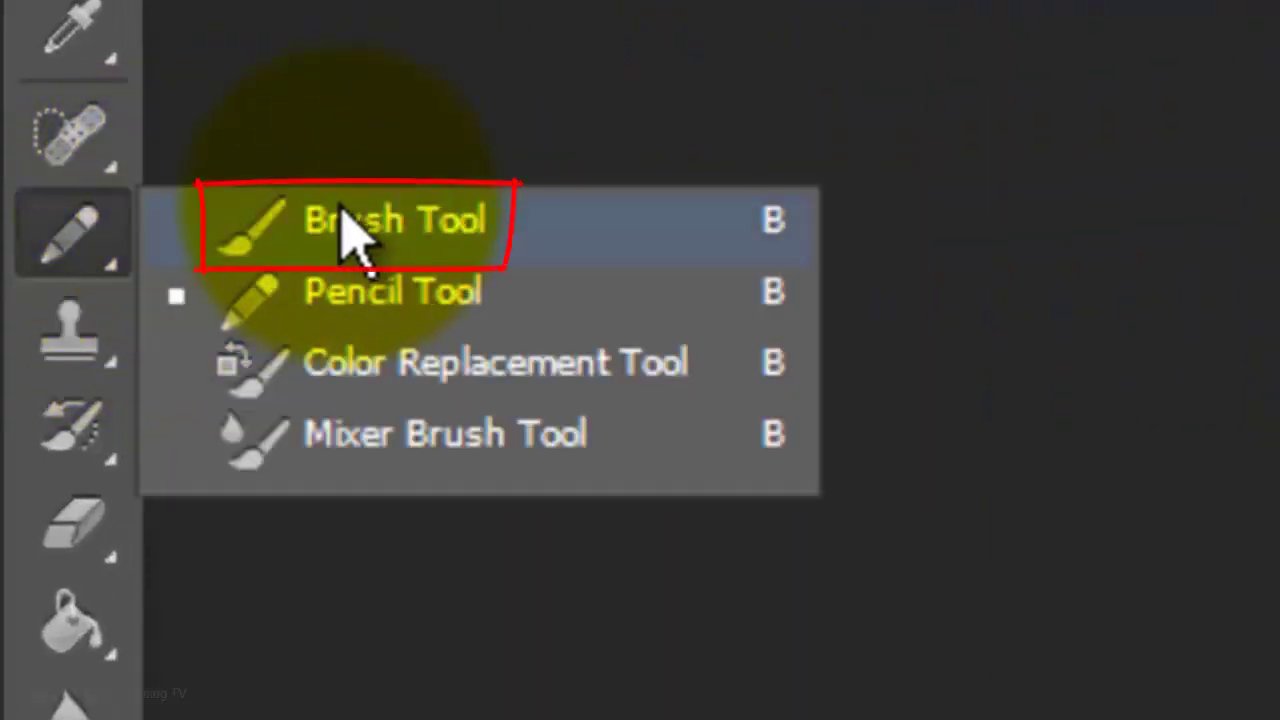
left_click(350, 225)
left_click(160, 70)
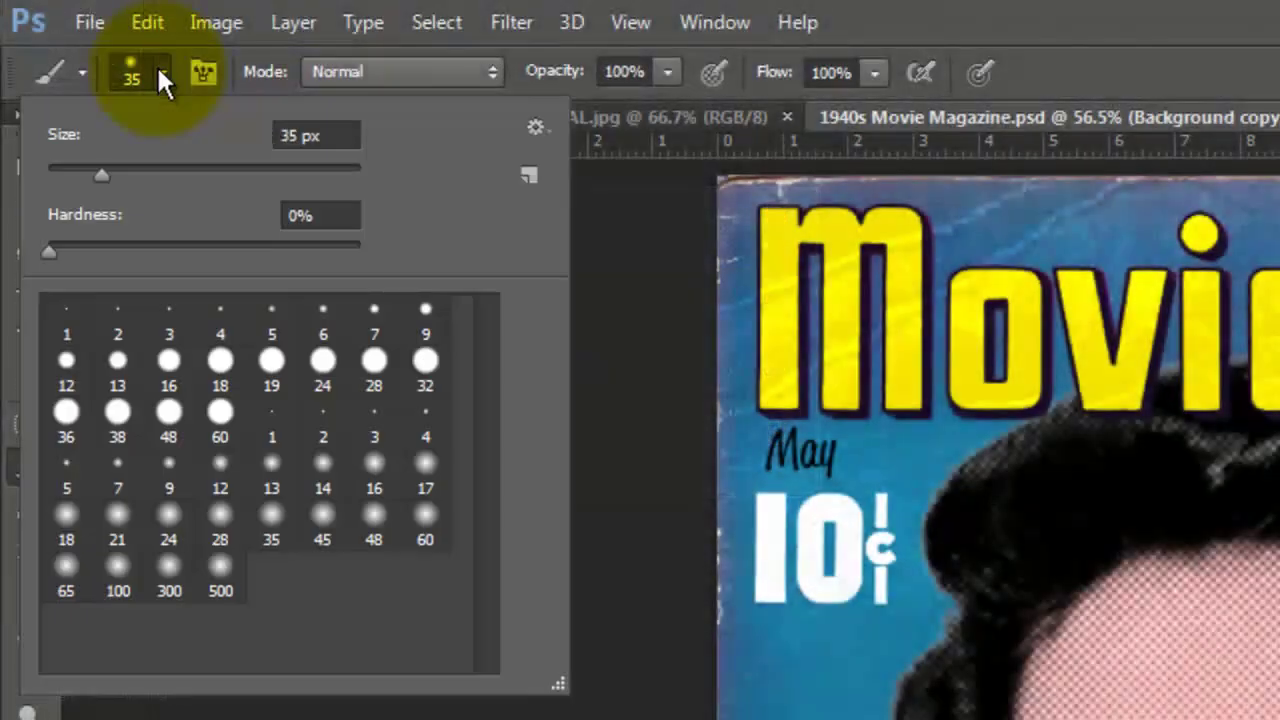
double_click(290, 135)
type("300")
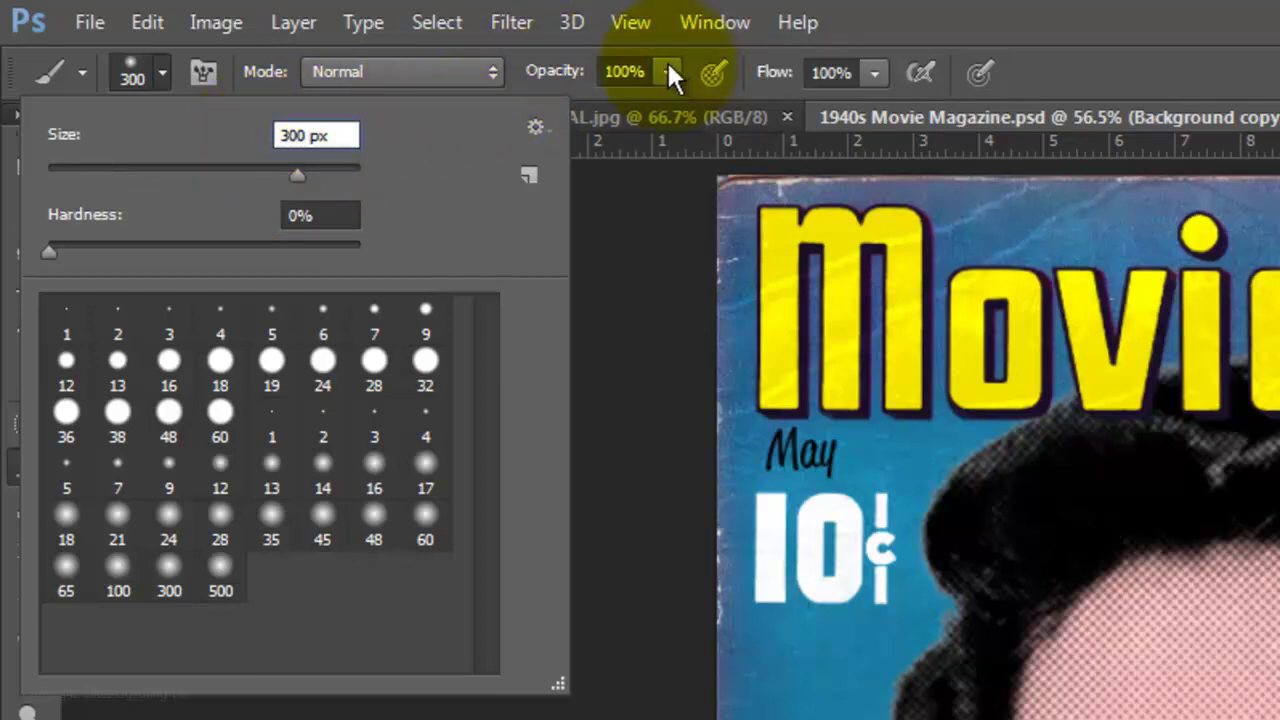
left_click(600, 71)
type("20")
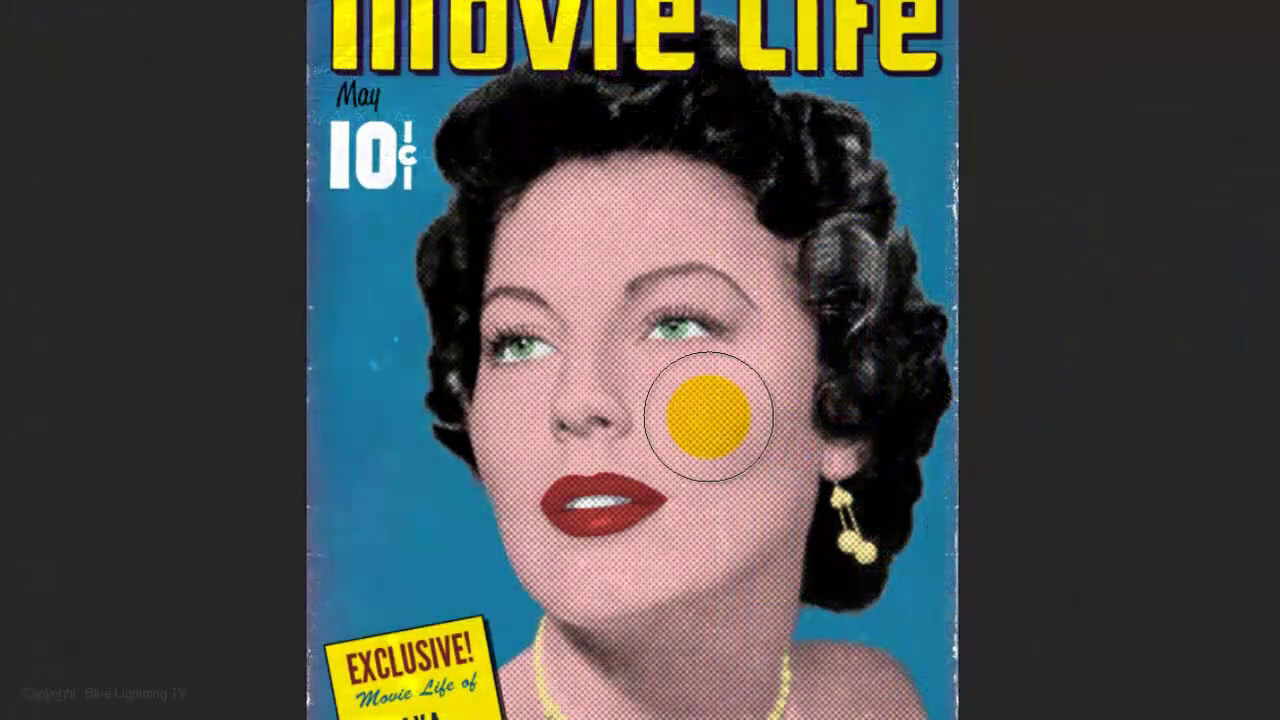
Dab faint pink blush onto the right and left cheeks
left_click_drag(708, 416, 689, 414)
mouse_move(480, 434)
left_mouse_down()
mouse_move(500, 429)
mouse_move(451, 506)
left_mouse_up()
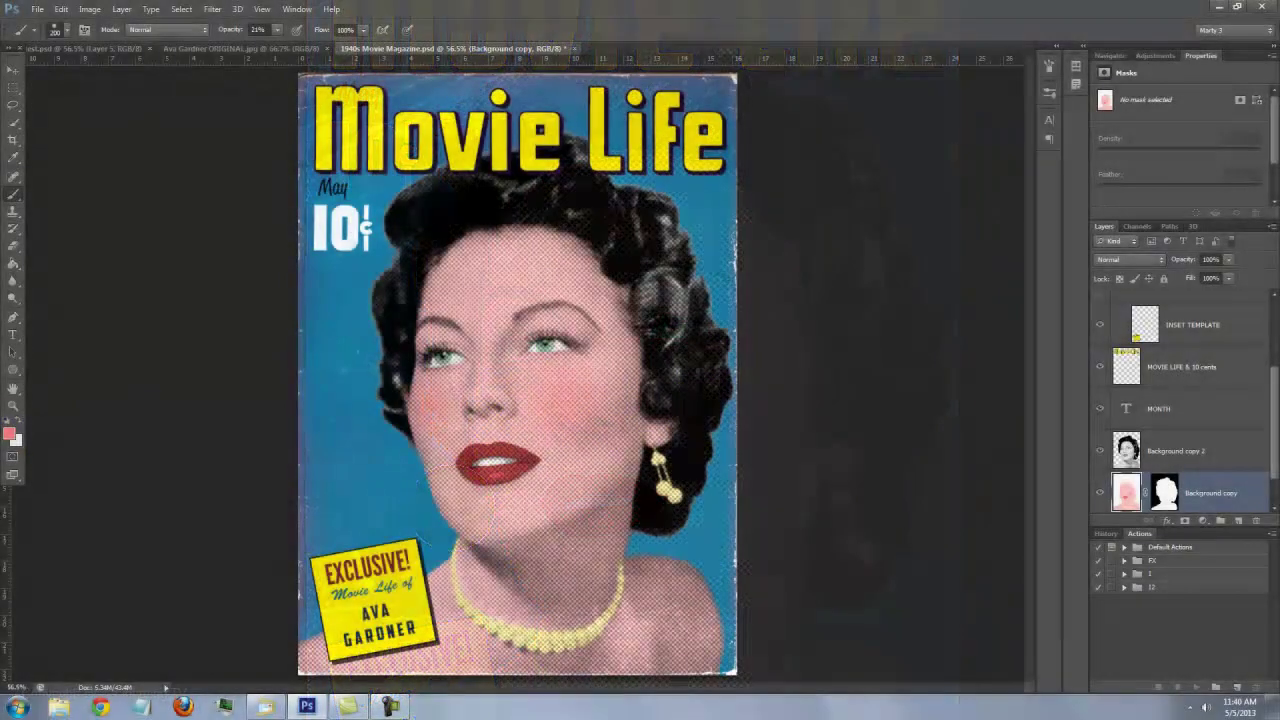
left_click(9, 433)
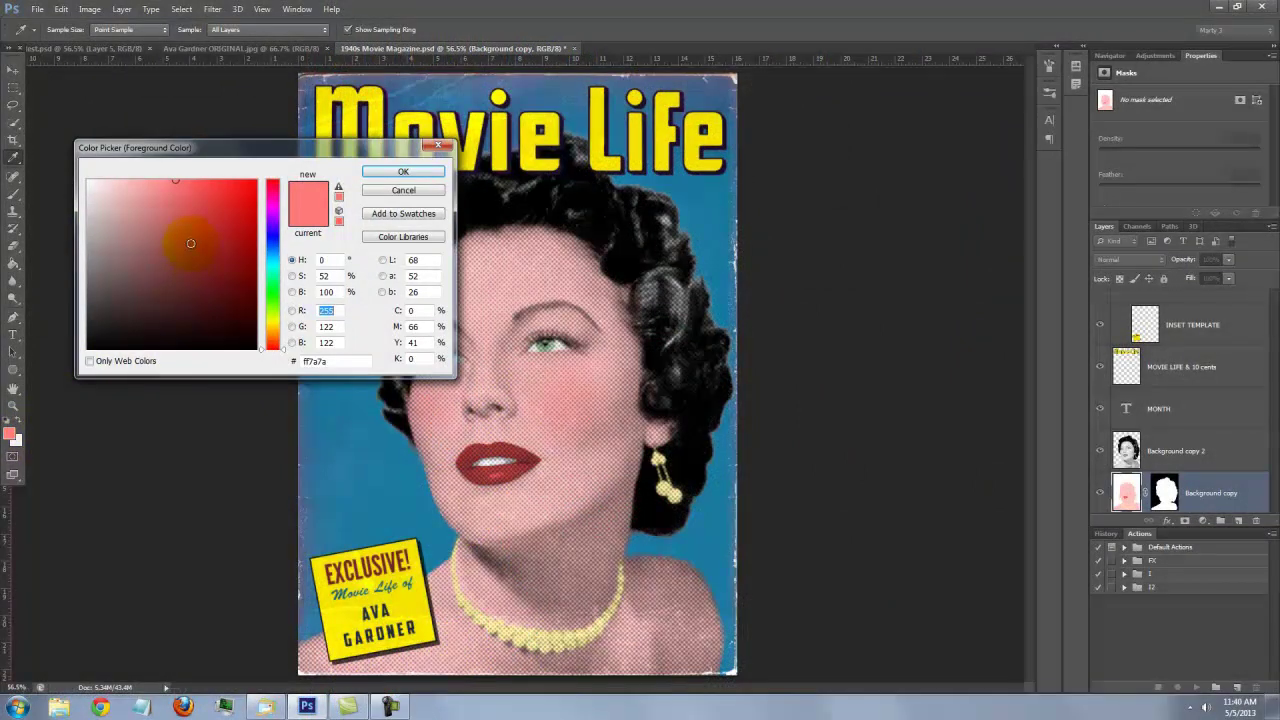
Pick a light blue colour and brush pale eyeshadow over both eyelids
left_click(272, 247)
left_click(128, 178)
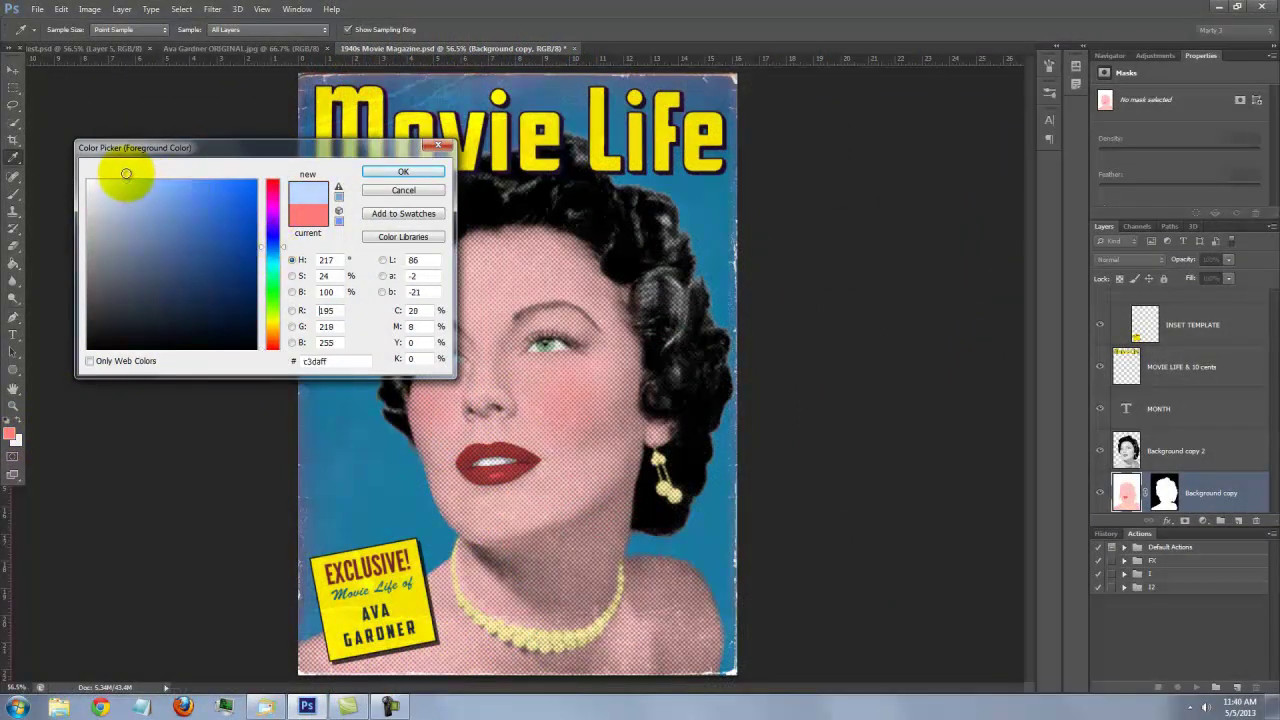
left_click(403, 171)
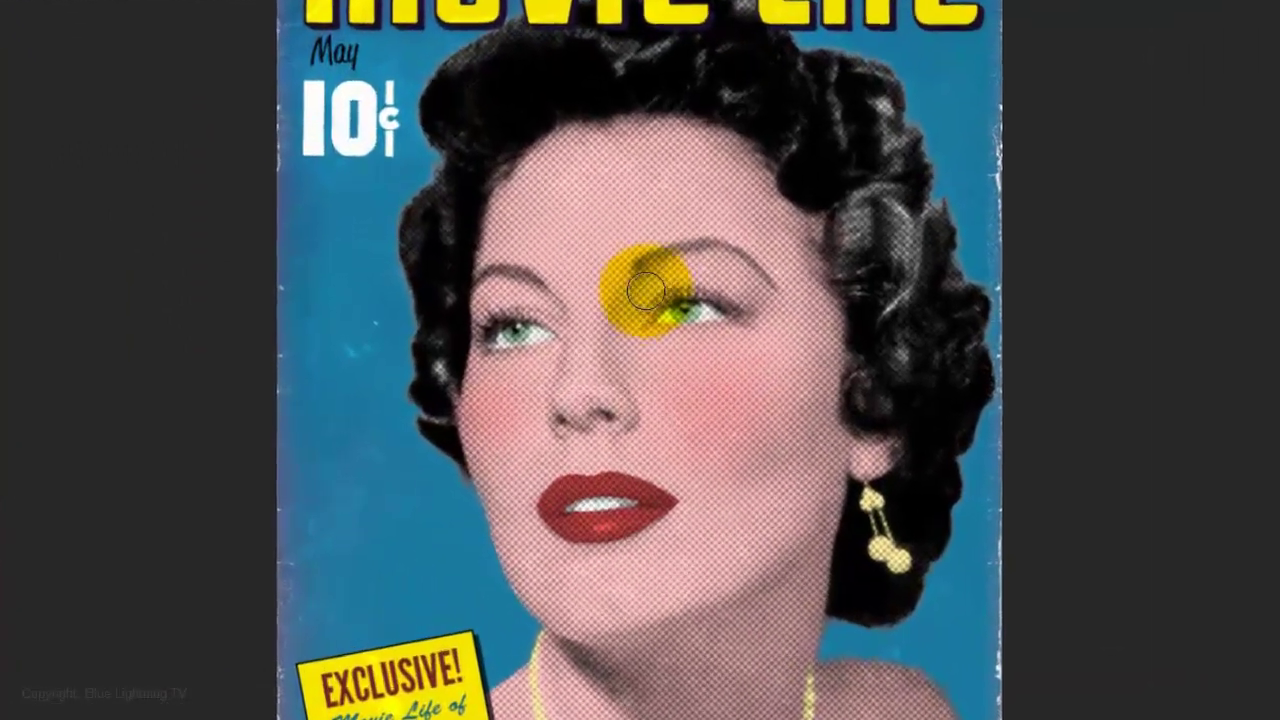
mouse_move(645, 290)
left_mouse_down()
mouse_move(710, 282)
mouse_move(690, 265)
mouse_move(756, 288)
mouse_move(511, 300)
mouse_move(458, 325)
mouse_move(699, 268)
mouse_move(754, 294)
mouse_move(530, 291)
mouse_move(457, 317)
mouse_move(697, 272)
left_mouse_up()
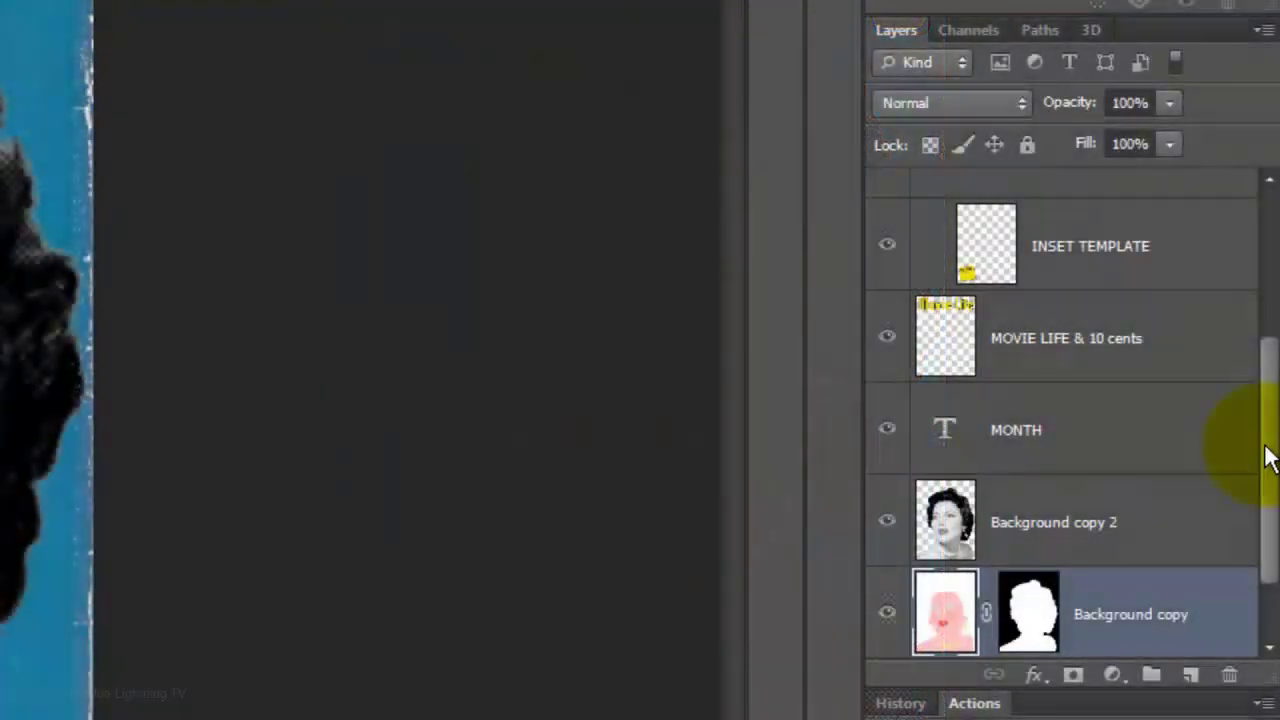
scroll(1258, 480, "down", 2)
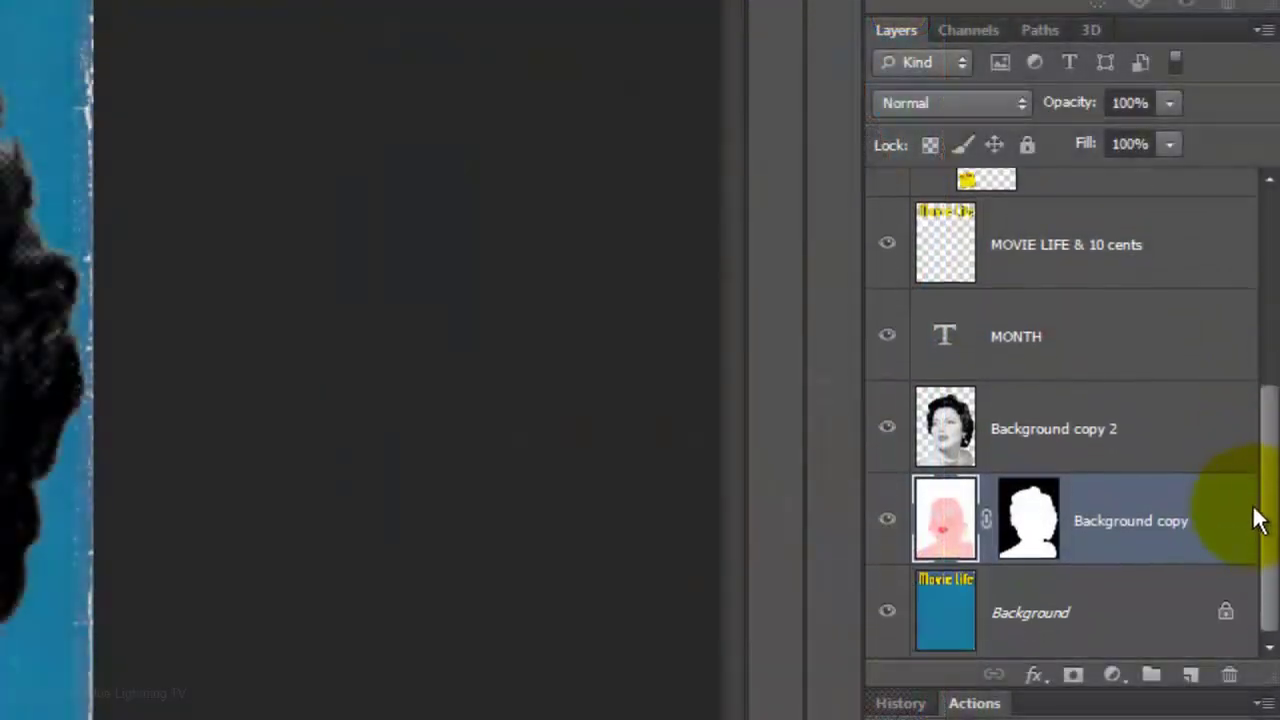
Add a Color Lookup adjustment clipped to the face layer and browse its 3D LUT looks
left_click(1115, 672)
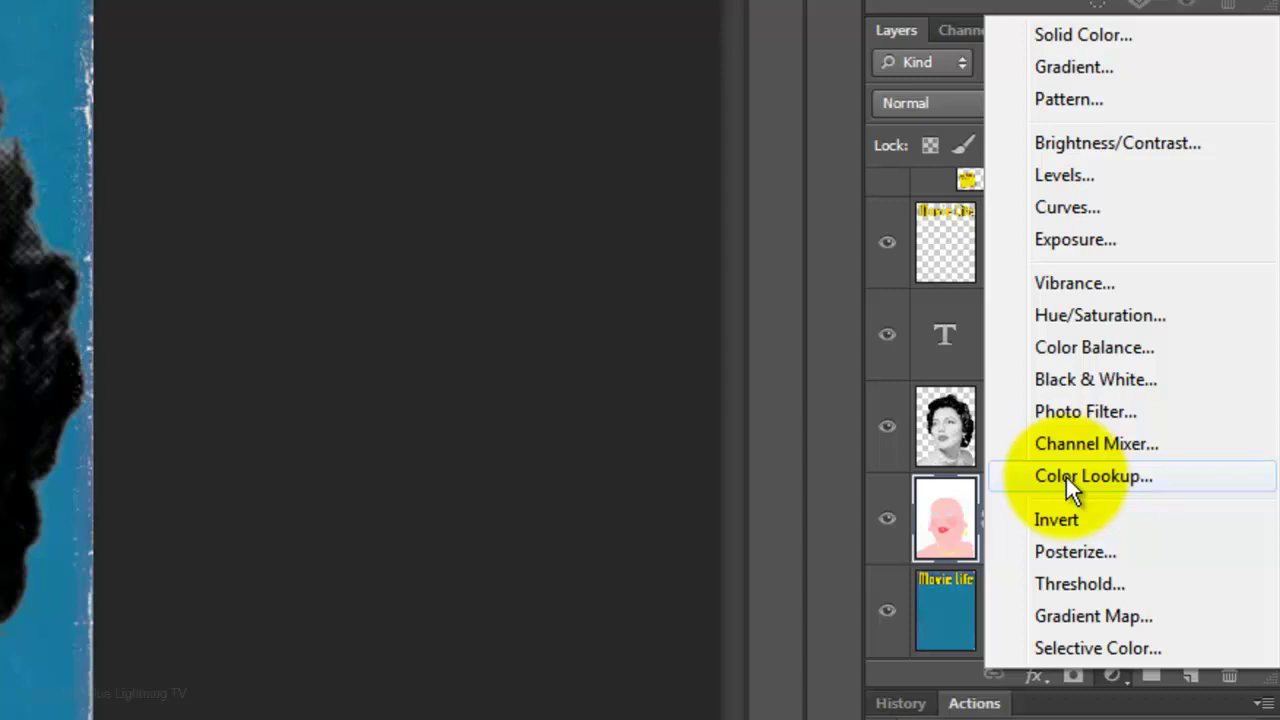
left_click(1066, 477)
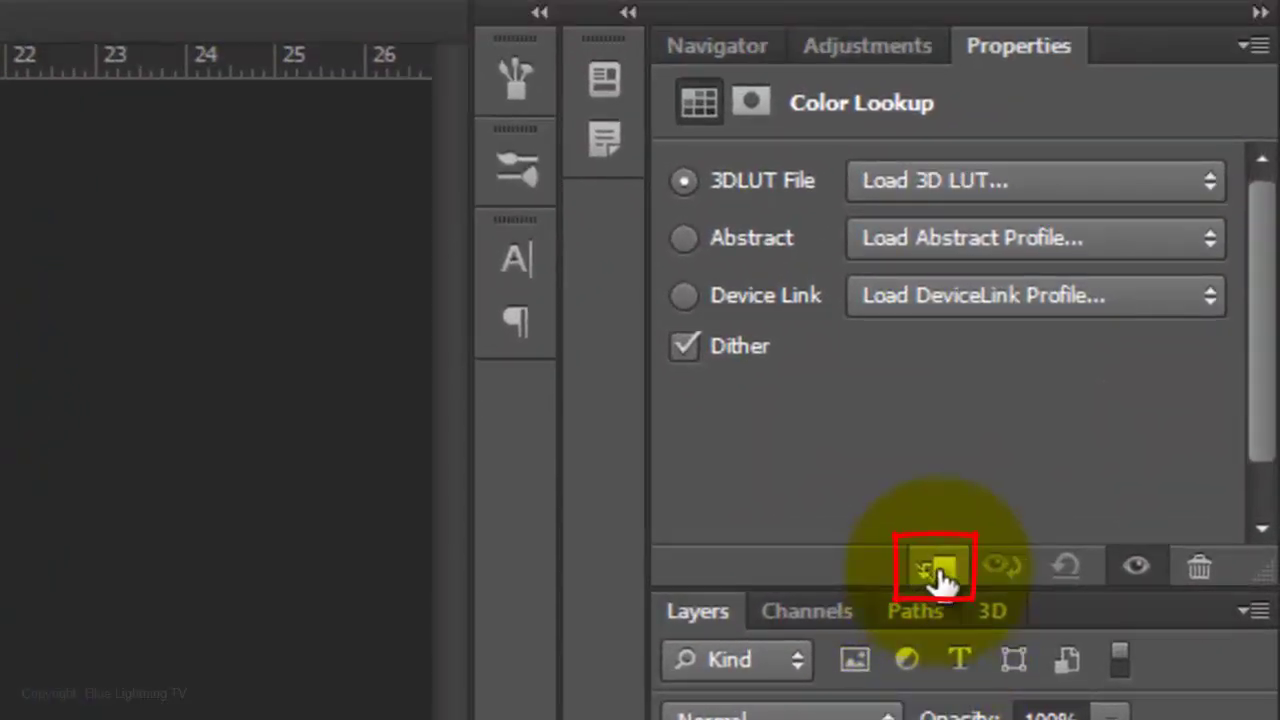
left_click(940, 572)
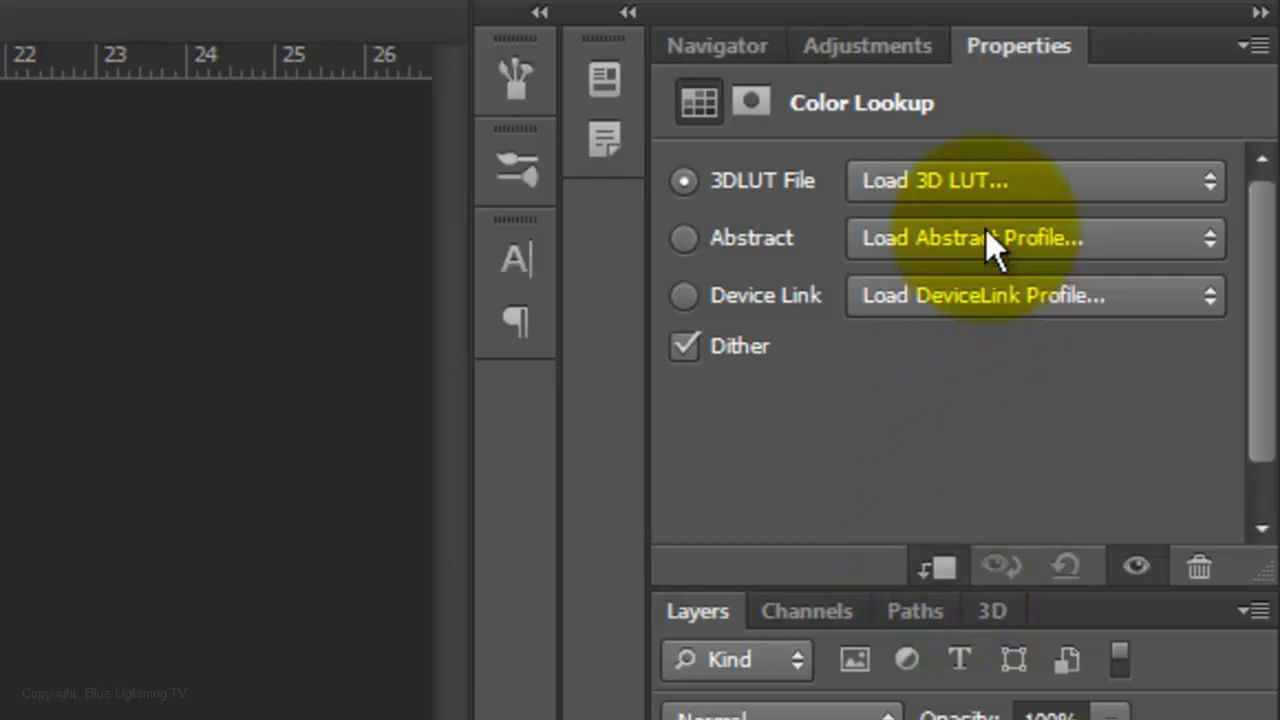
left_click(988, 176)
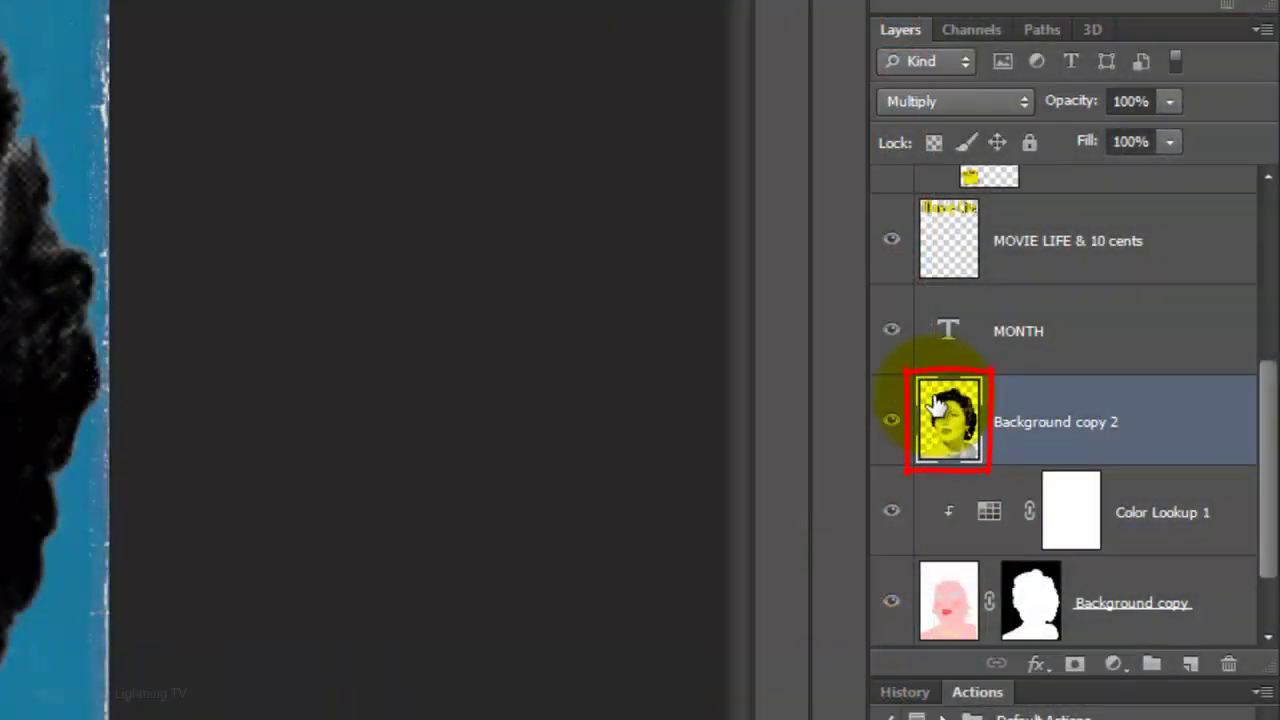
Set the Background copy 2 layer's opacity to 90%
left_click(1135, 101)
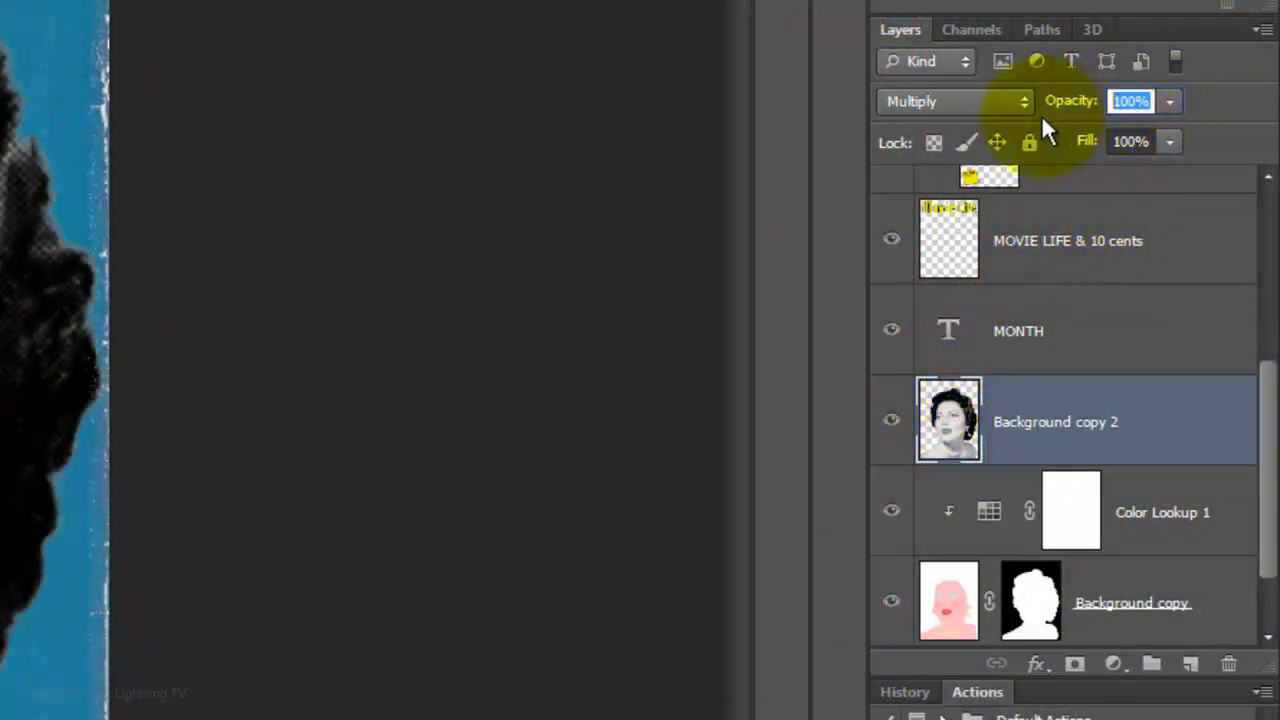
type("90")
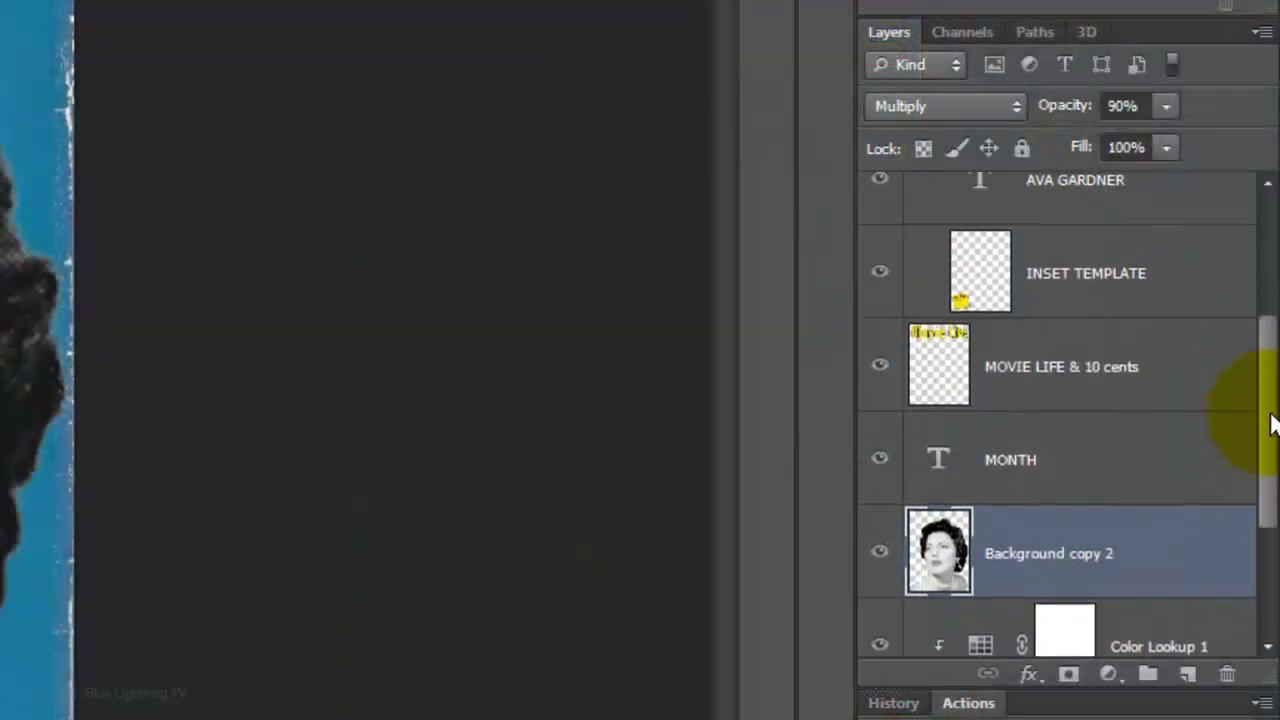
left_click_drag(1272, 430, 1248, 337)
On the MONTH layer, retype May as June in Reklame Script, then undo to May and commit
left_click(1000, 612)
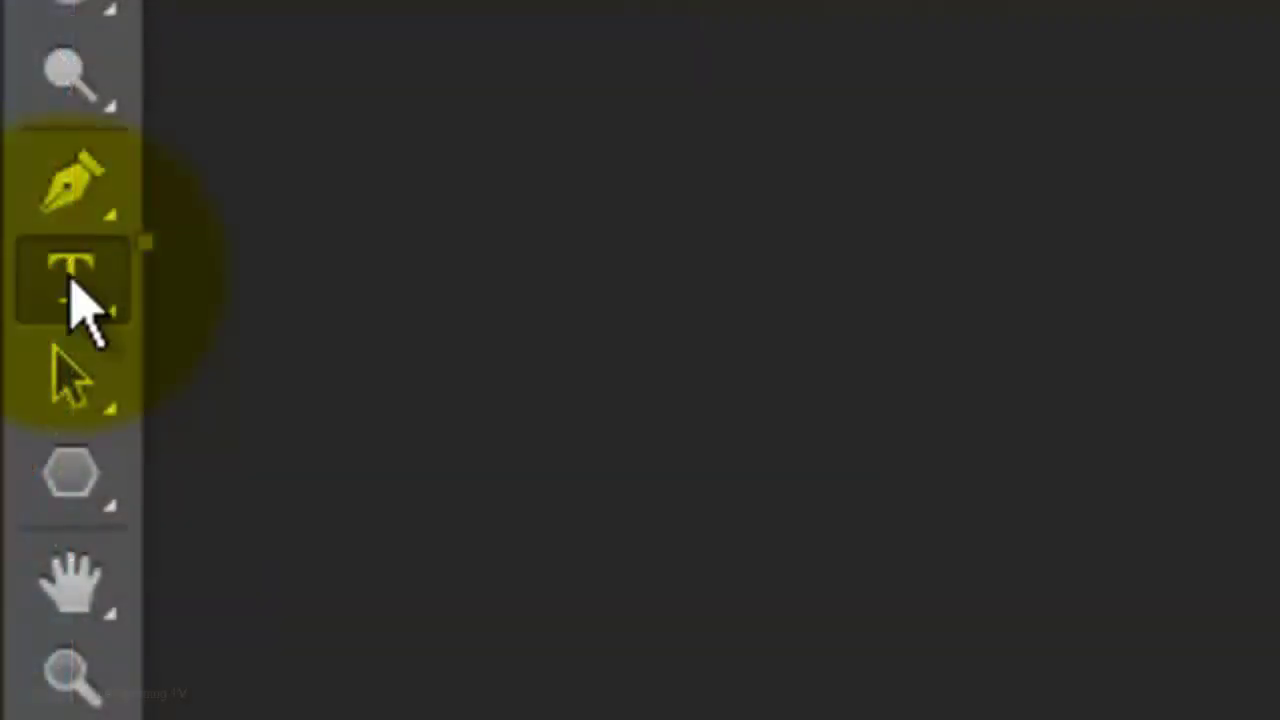
left_click(70, 280)
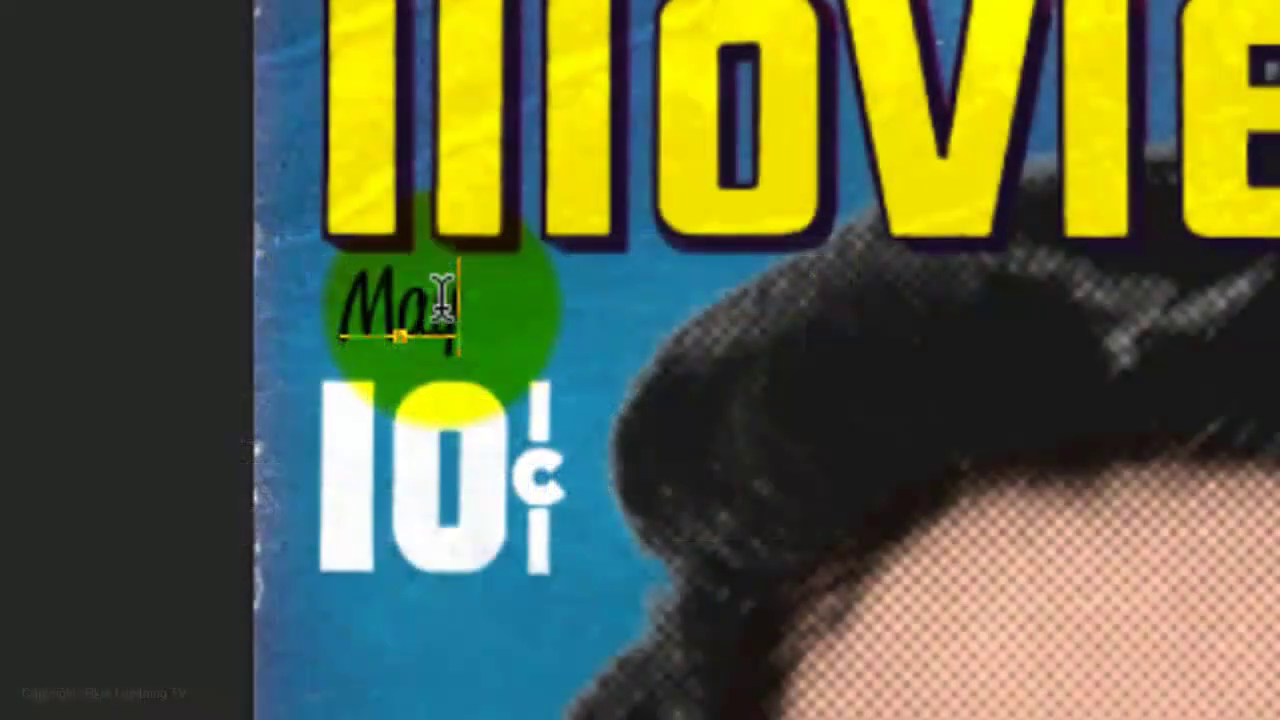
left_click_drag(465, 295, 305, 295)
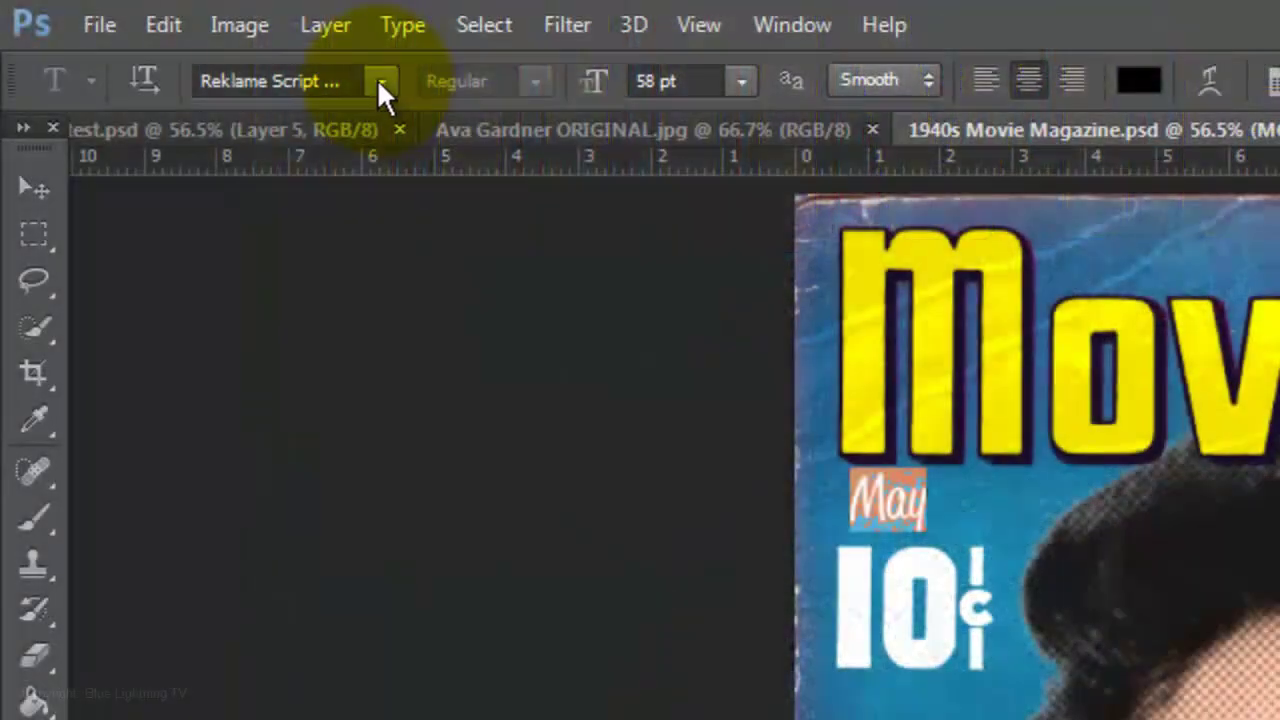
left_click(375, 78)
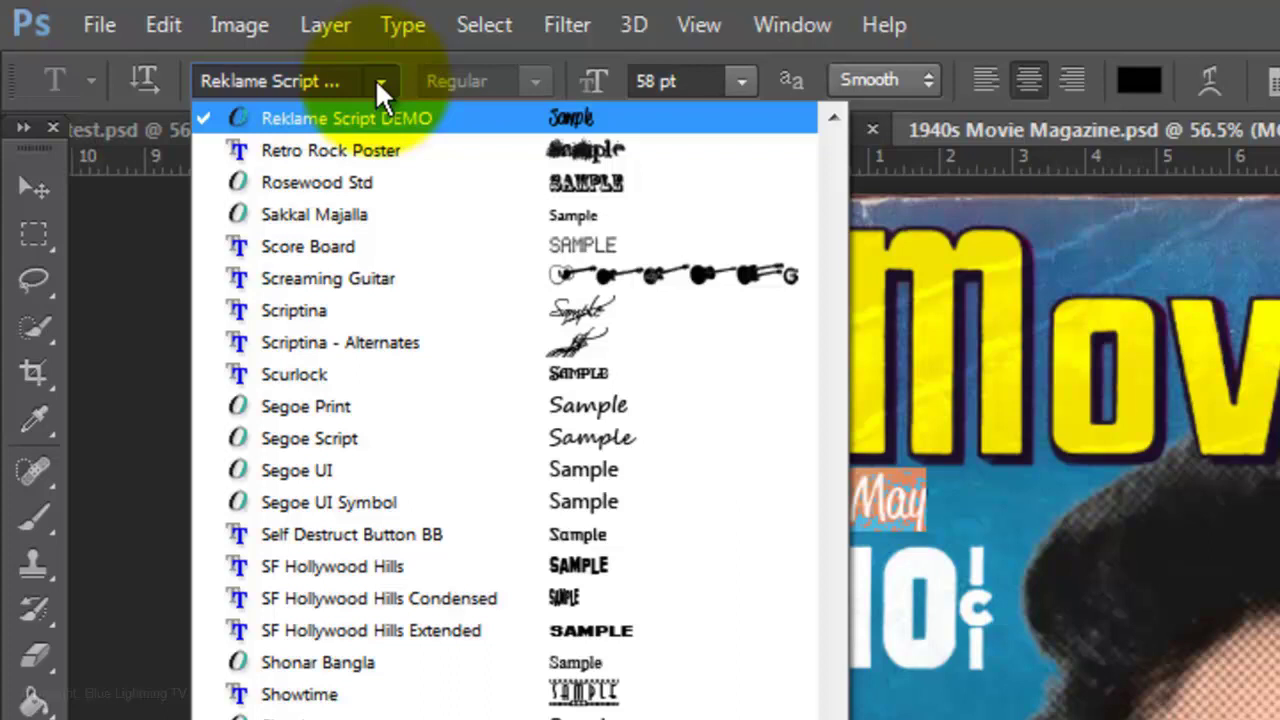
left_click(380, 79)
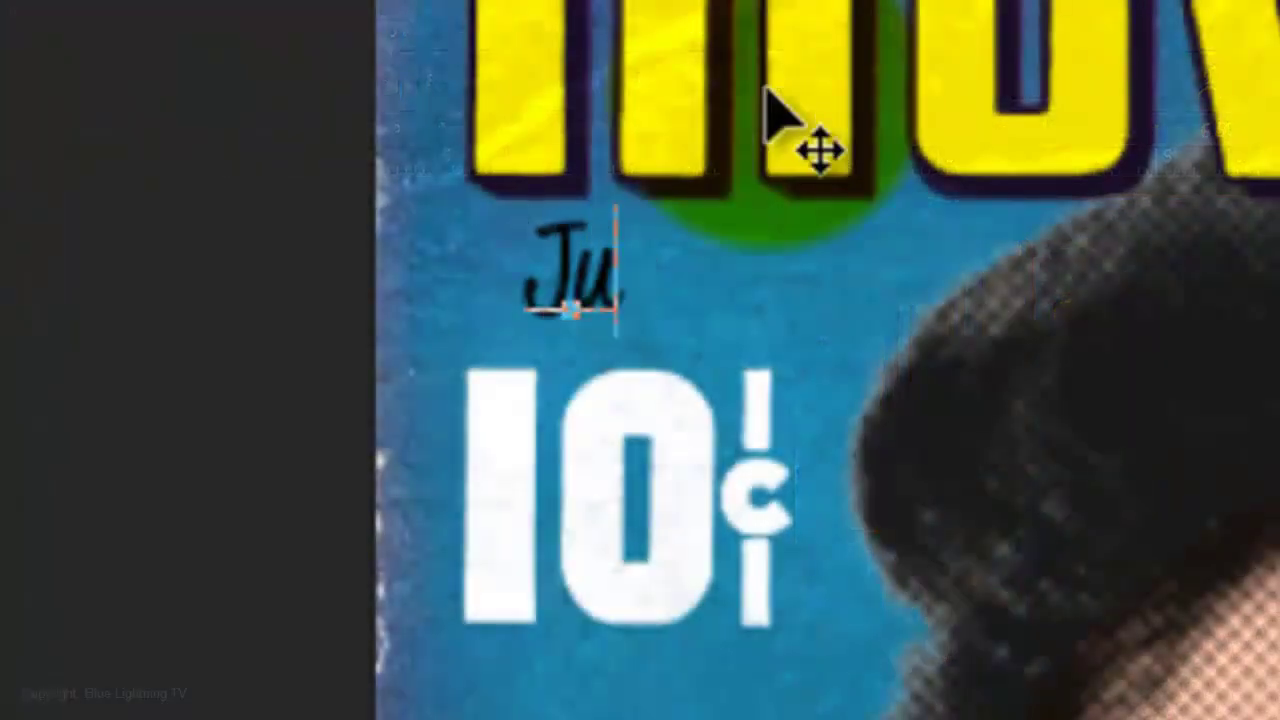
type("ne")
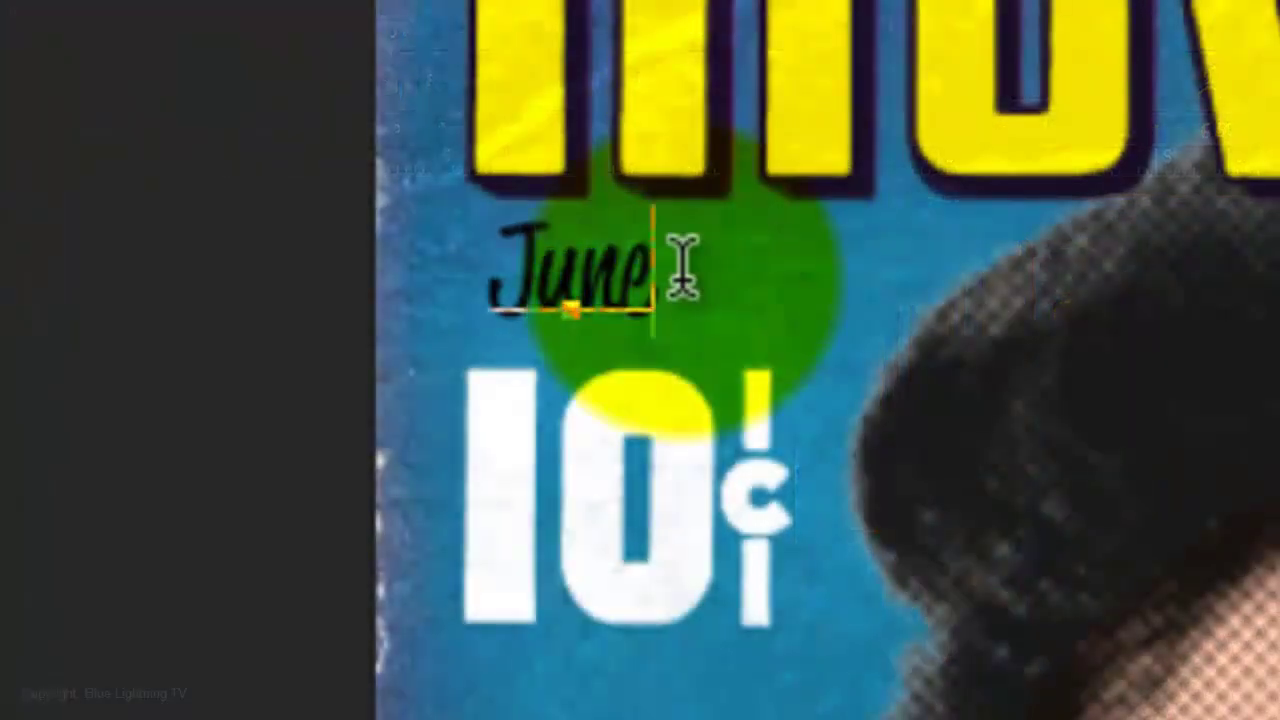
key("ctrl+z")
key("ctrl+Return")
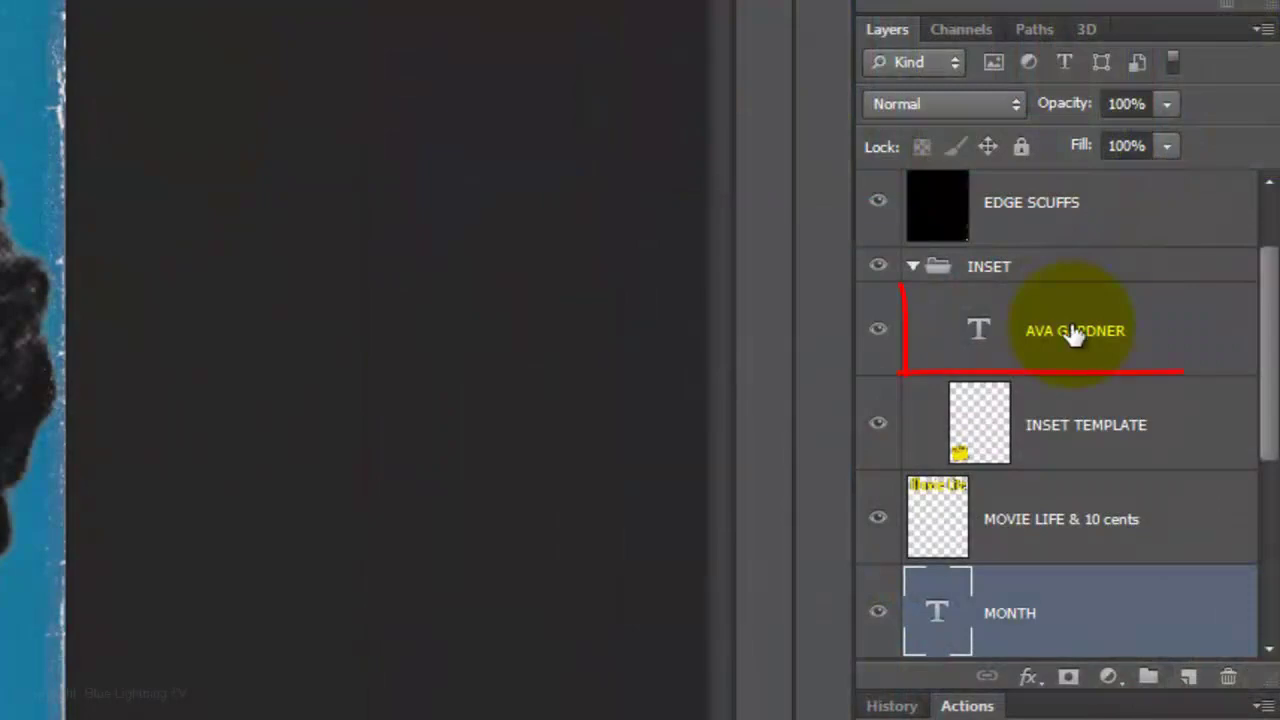
Confirm the name layer keeps American Captain font and navy colour 1b273c
left_click(1034, 331)
left_click(377, 76)
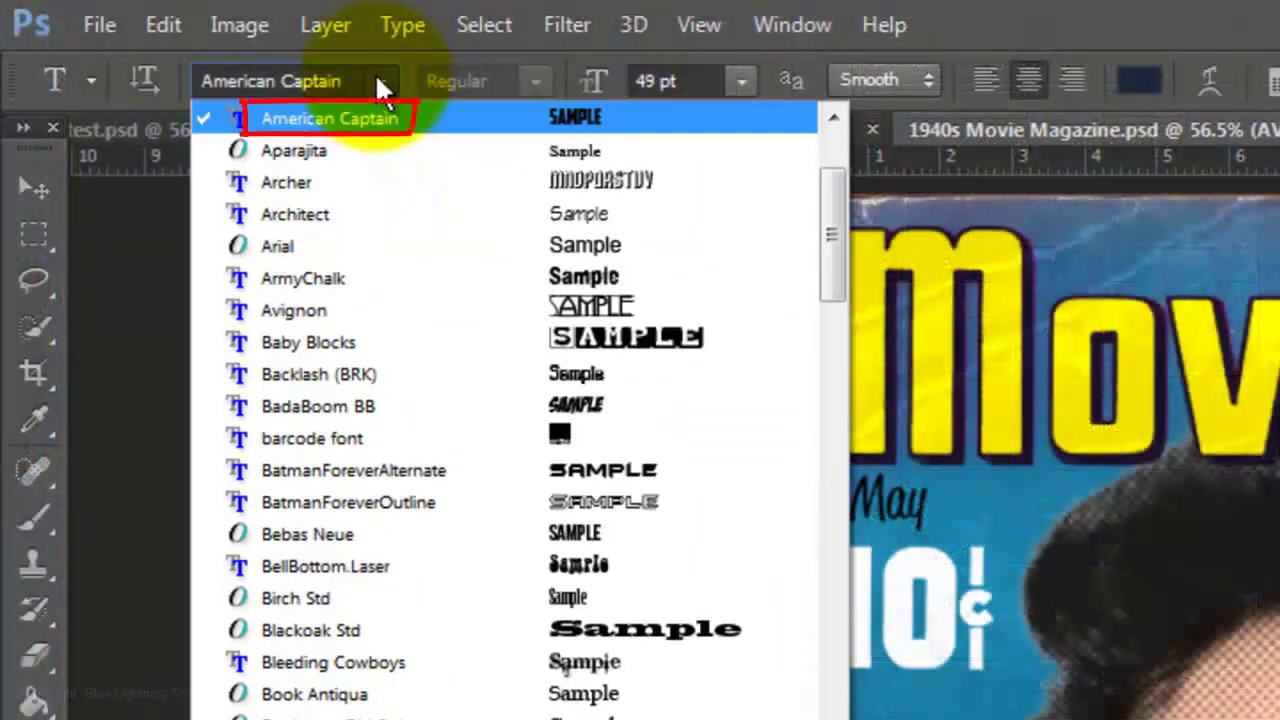
left_click(380, 72)
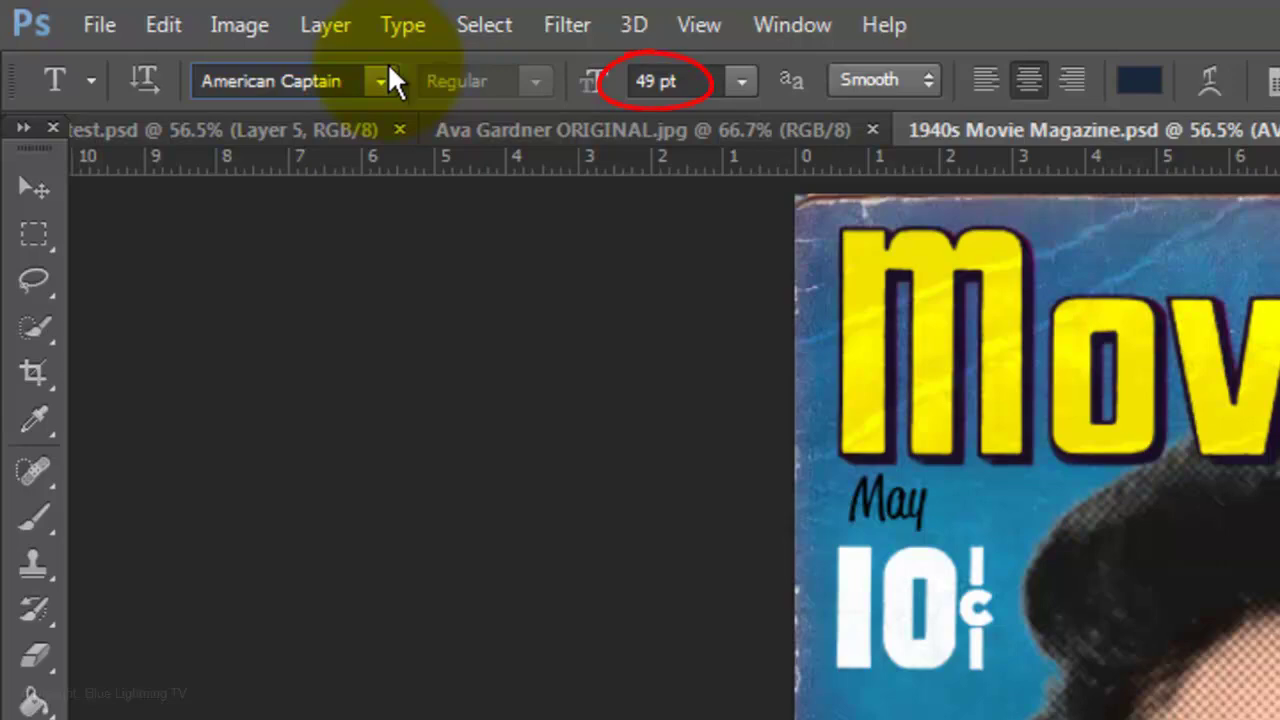
left_click(1140, 80)
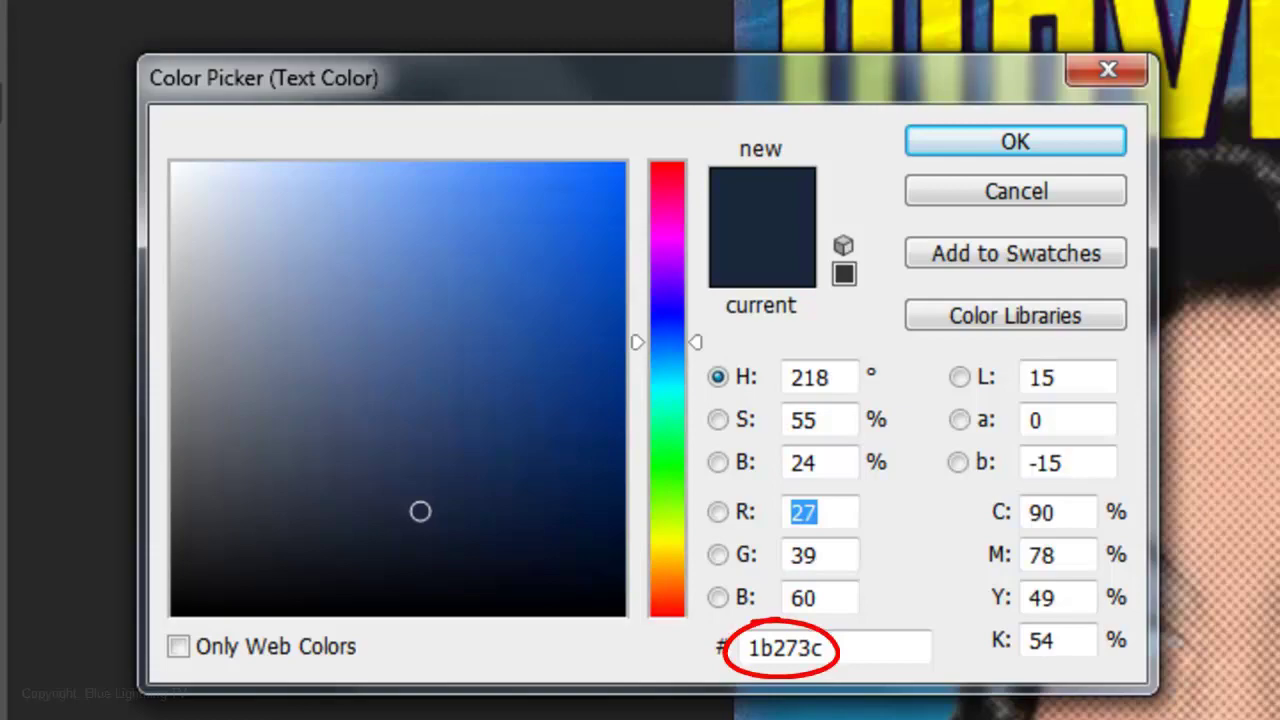
left_click(1017, 142)
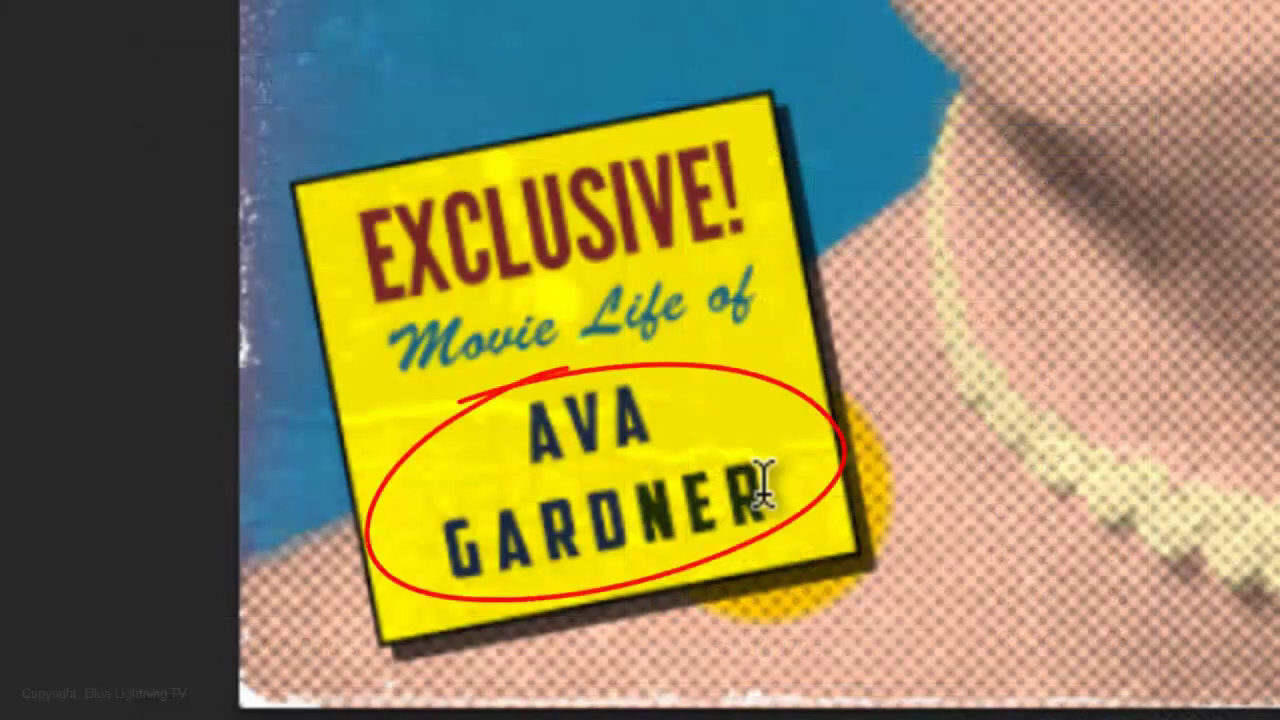
Tighten and restore the tracking of the AVA GARDNER text, then commit the edit
left_click_drag(765, 487, 286, 434)
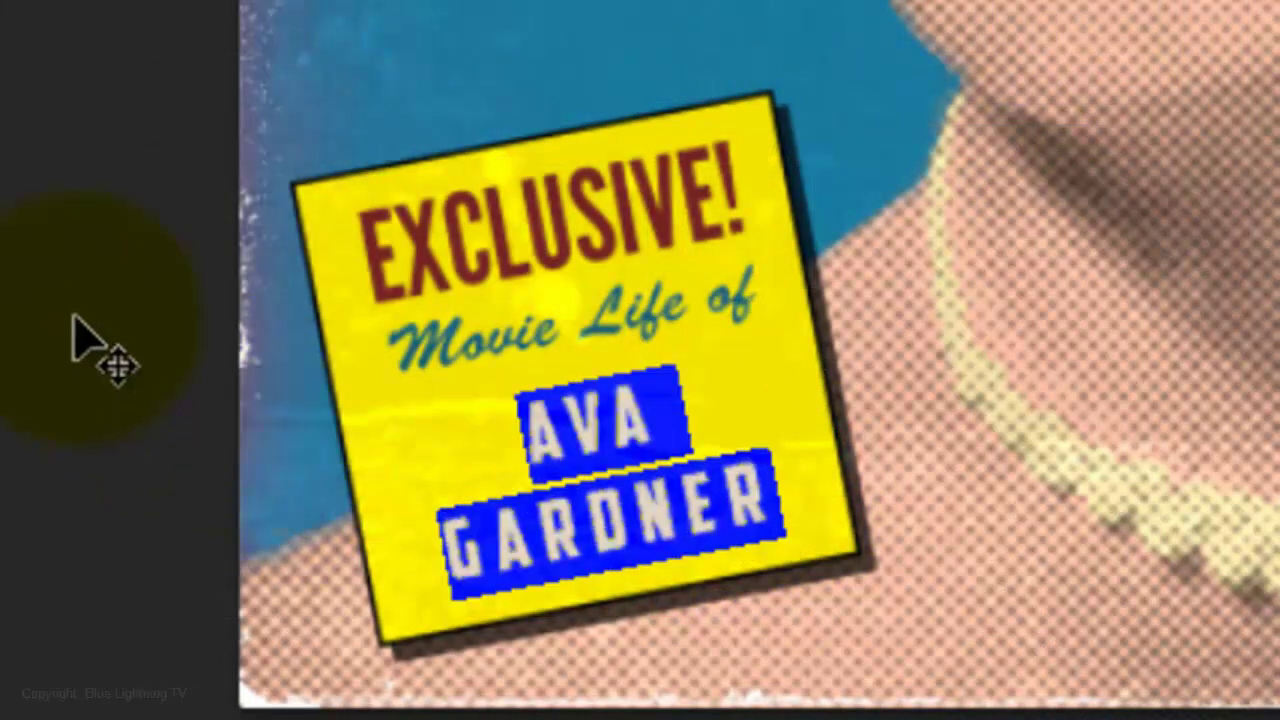
key("alt")
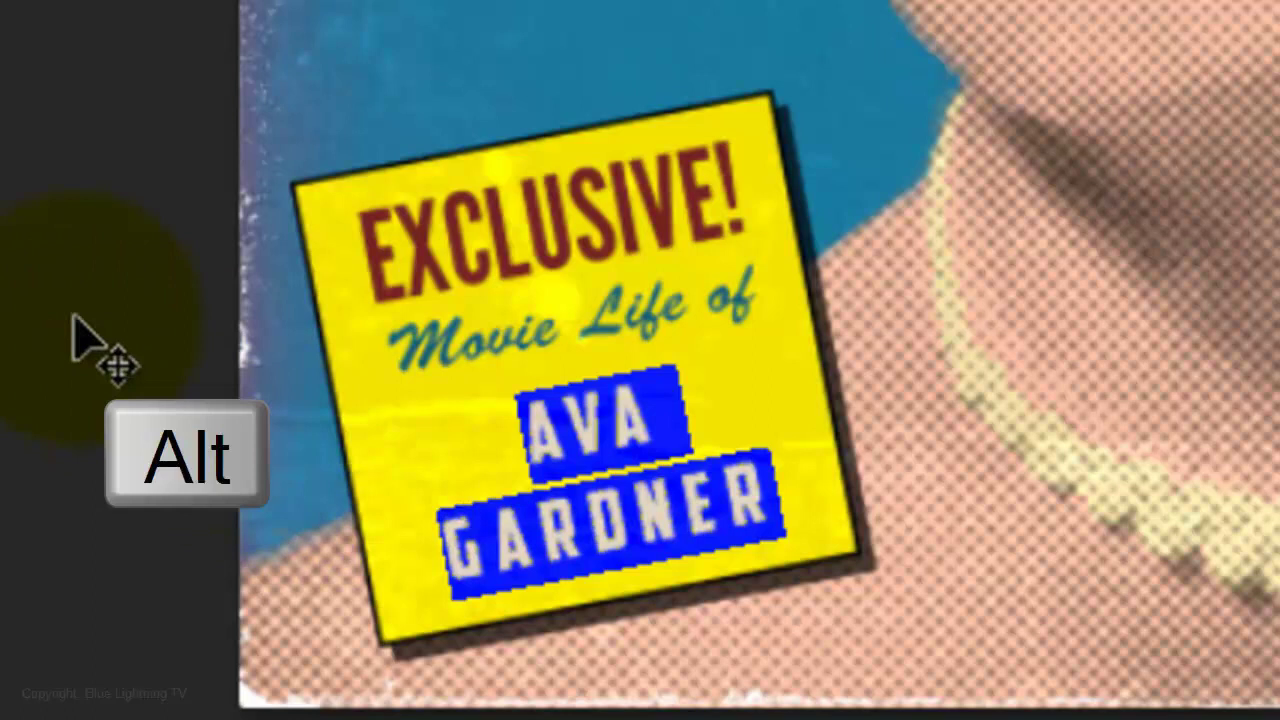
key("alt+Left")
key("alt+Right")
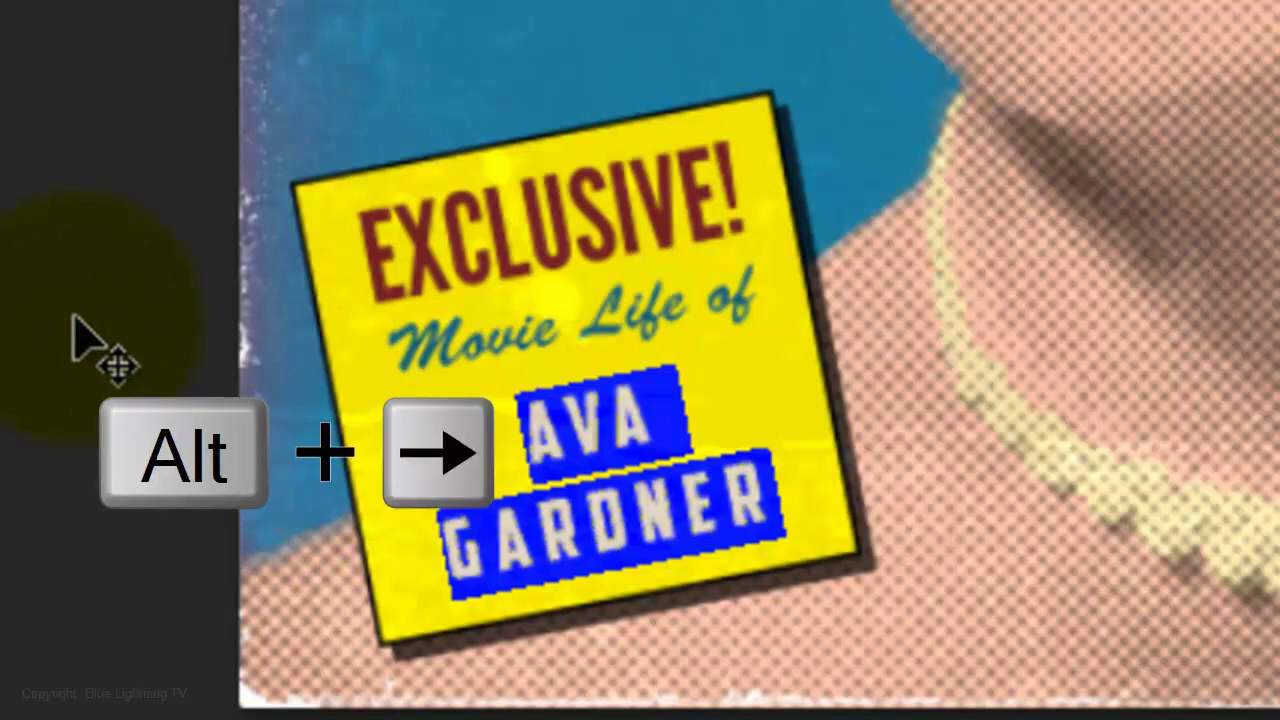
key("alt+Left")
key("alt+Right")
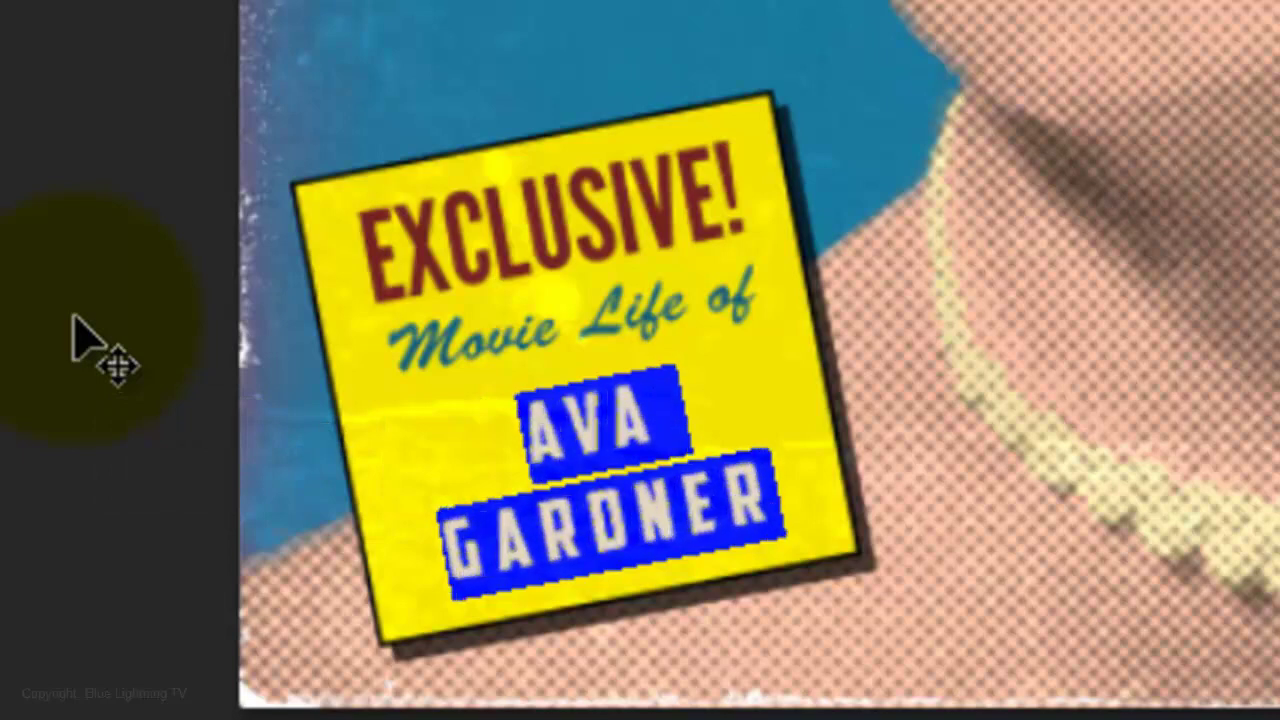
key("ctrl+Return")
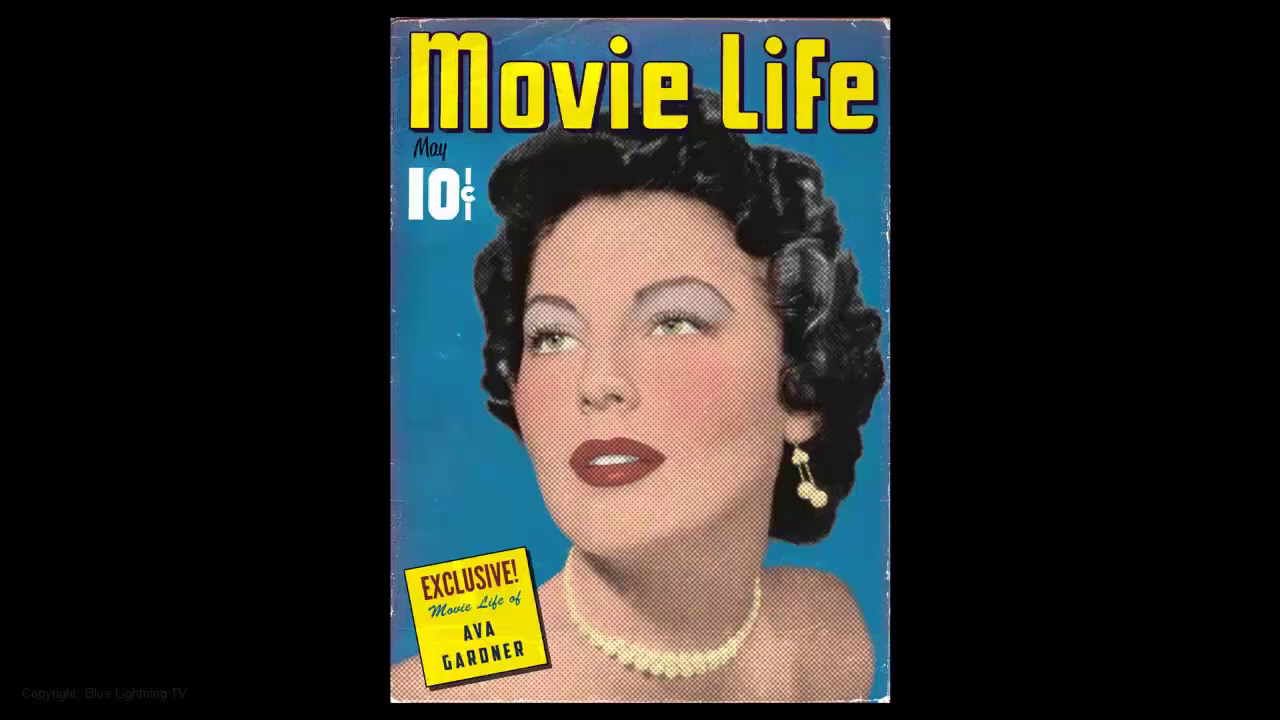